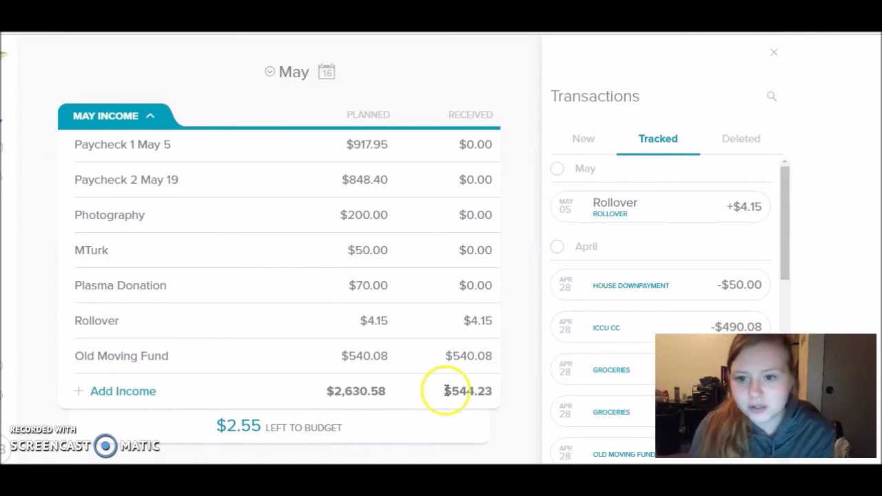
Start a new expense transaction of $9.99 with Lightroom as the place where the money was spent
left_click(773, 53)
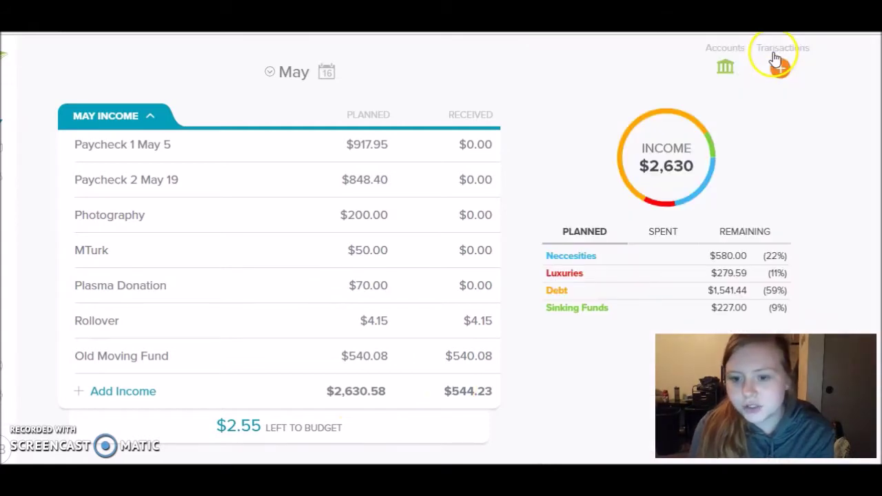
left_click(779, 67)
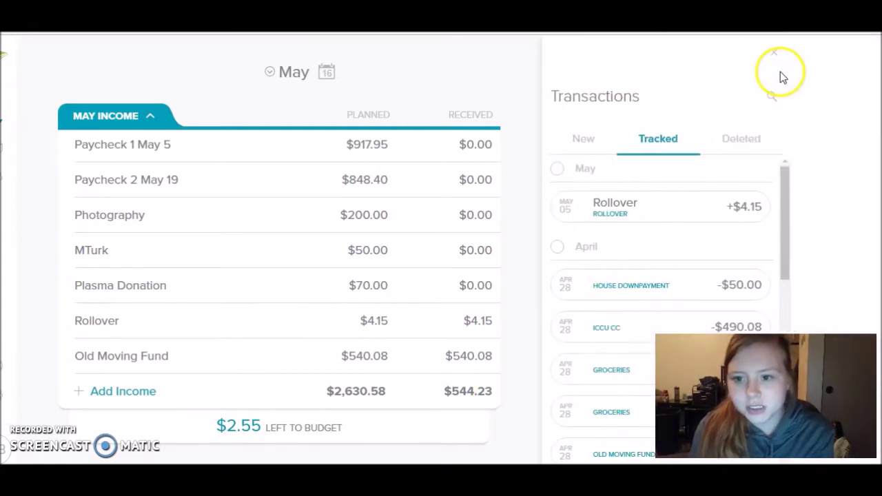
left_click(604, 153)
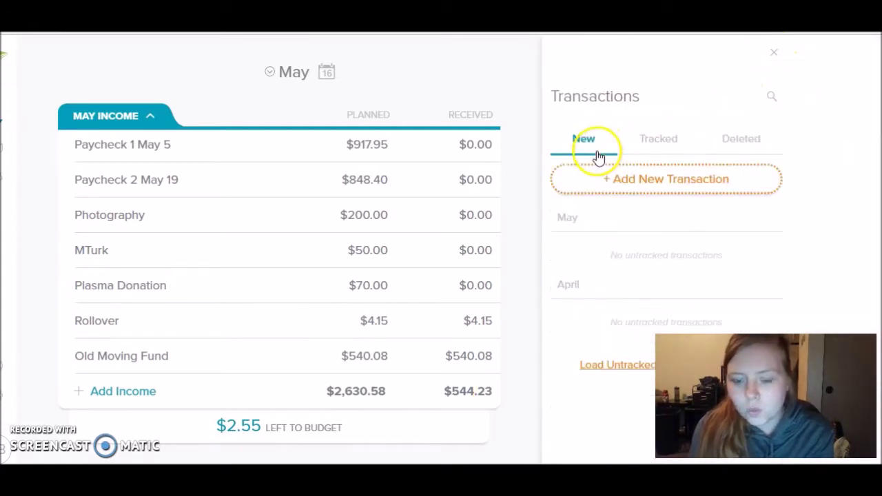
left_click(648, 179)
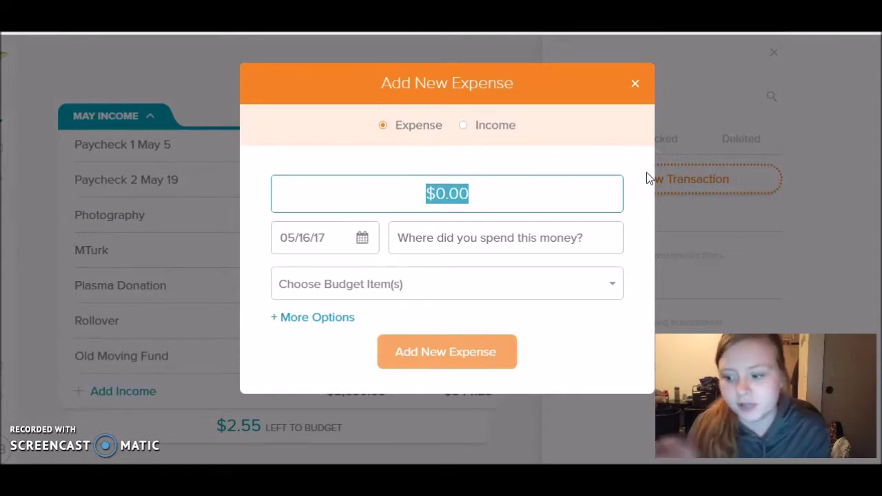
type("9.99")
left_click(571, 224)
left_click(545, 237)
type("Ligh")
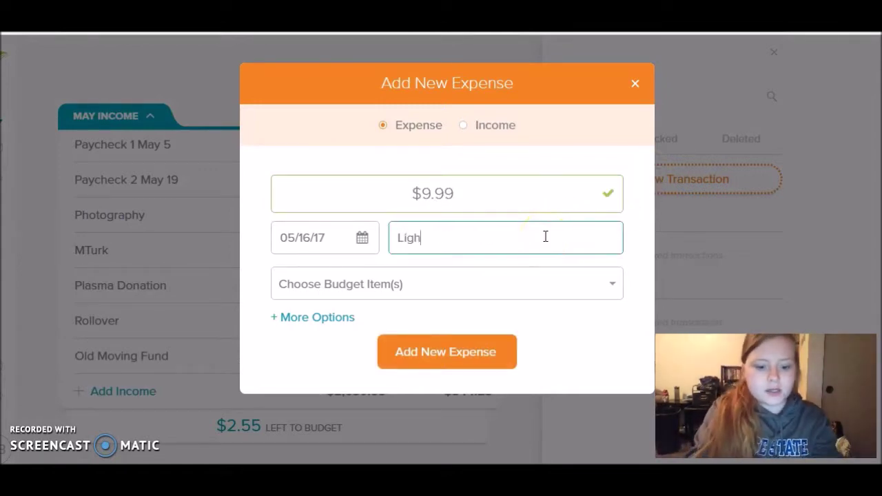
type("teooroom")
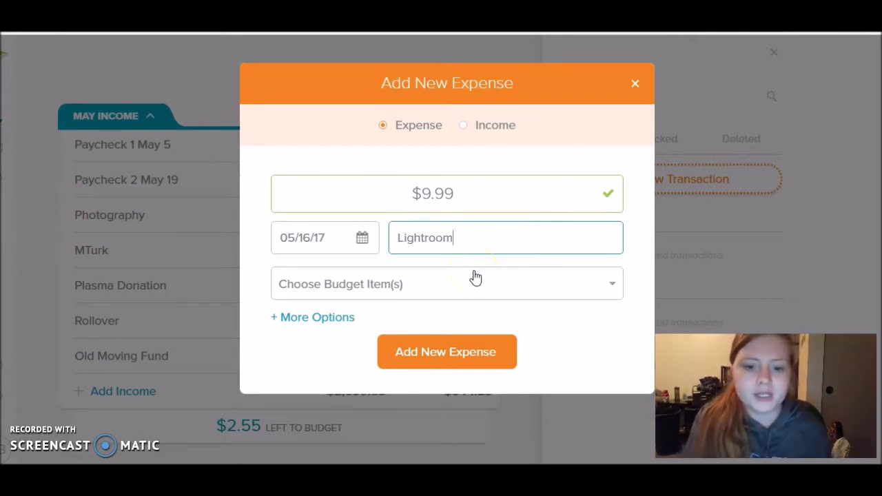
Assign the Lightroom expense to the Photoshop Lightroom budget item and track it
left_click(474, 278)
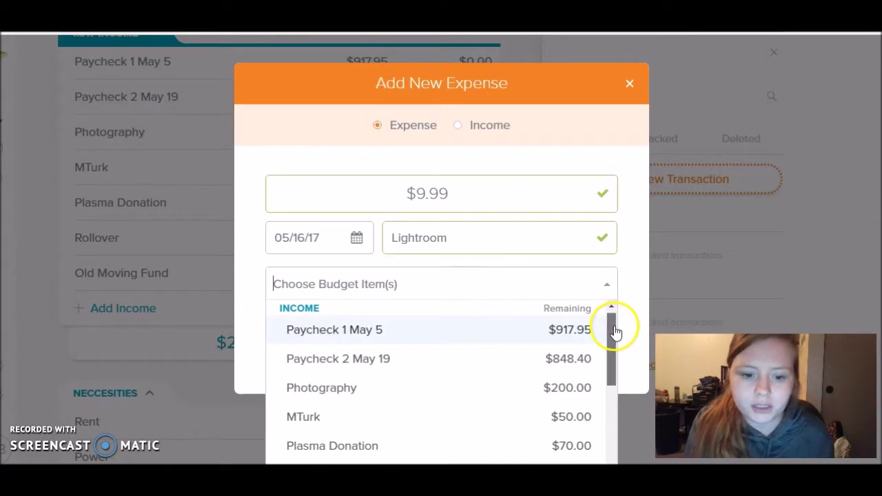
scroll(612, 331, "down", 2)
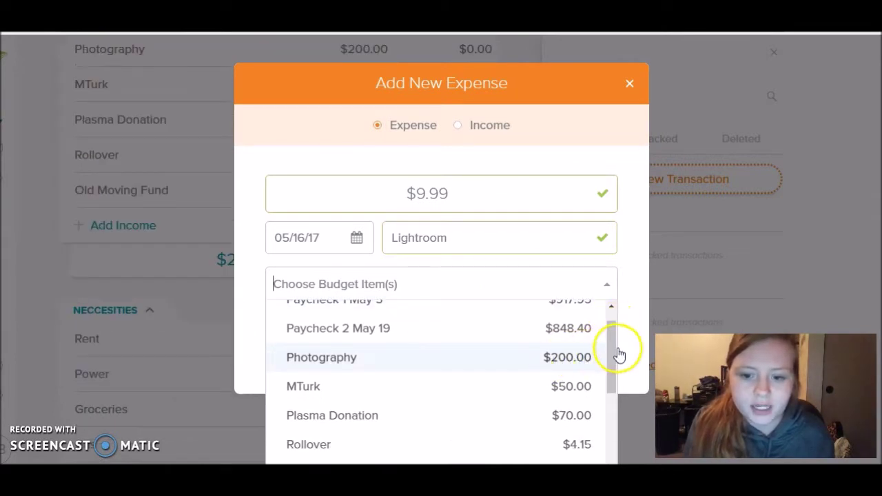
left_click_drag(614, 356, 611, 458)
left_click(503, 402)
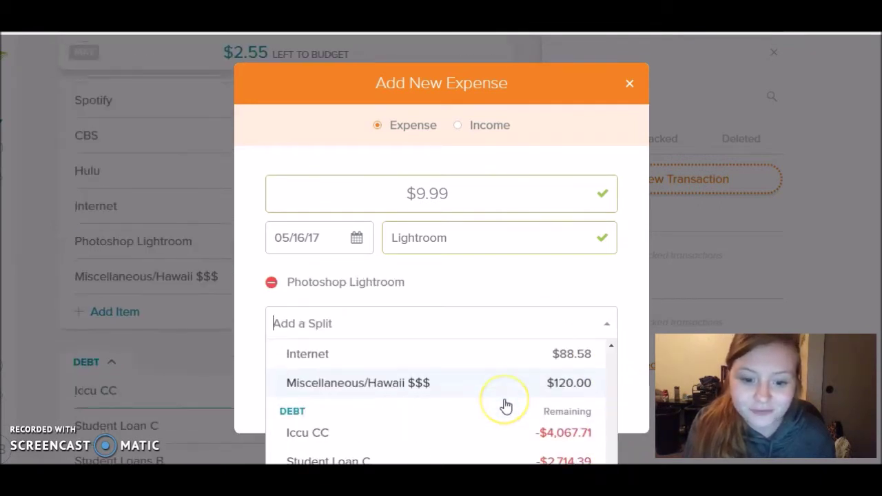
left_click(520, 292)
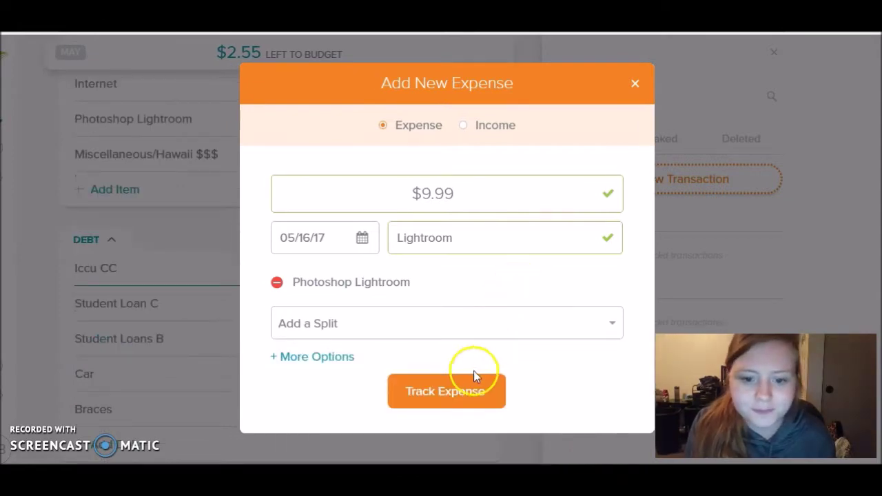
left_click(449, 398)
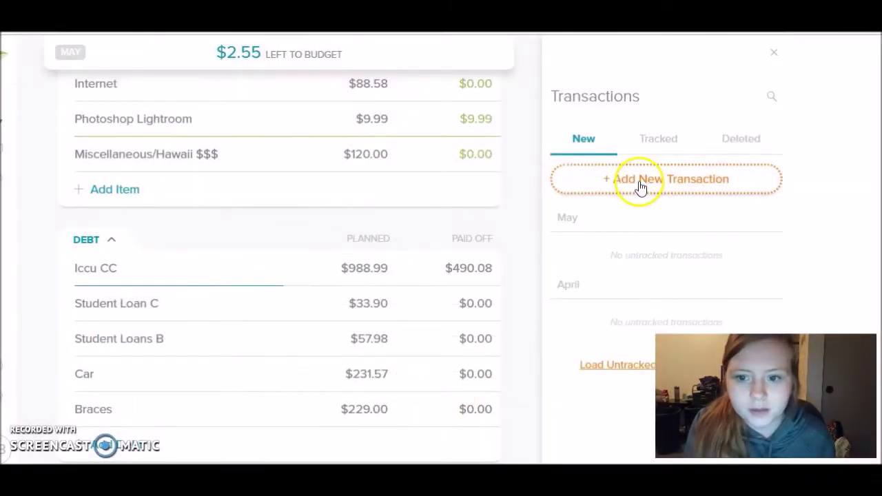
Start another new expense of $1.50 spent at Dutch Bros
left_click(639, 181)
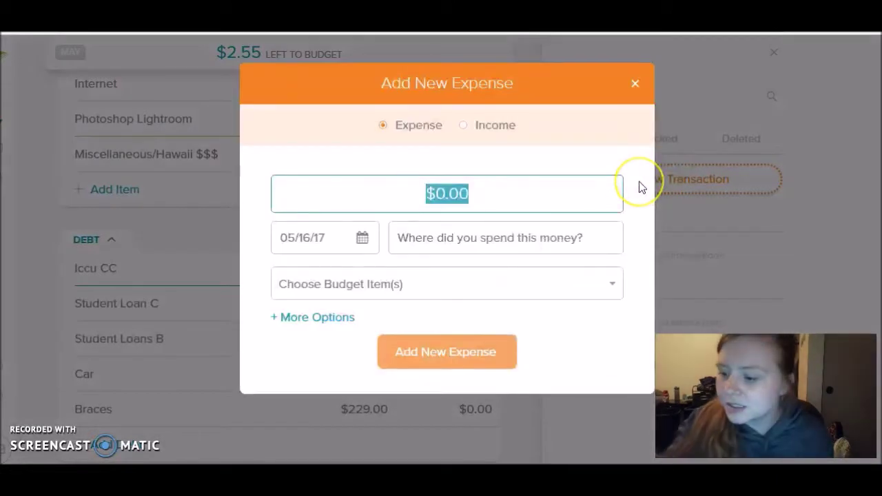
type("1.50")
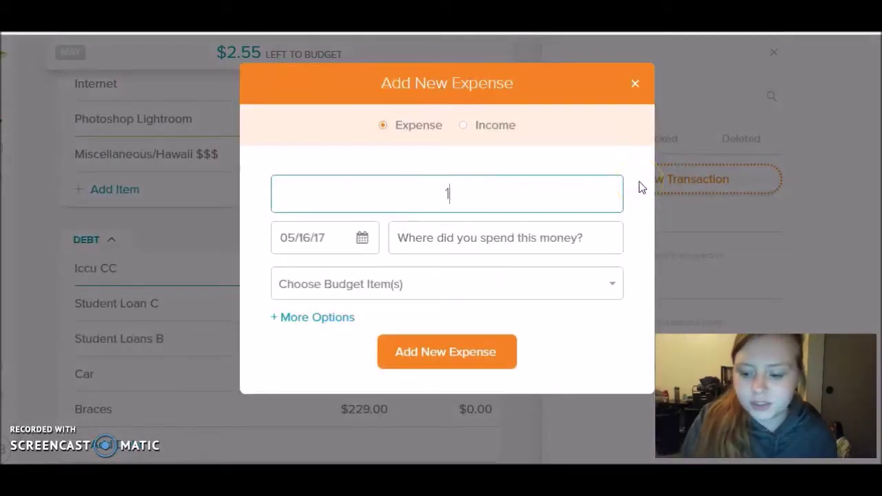
left_click(526, 237)
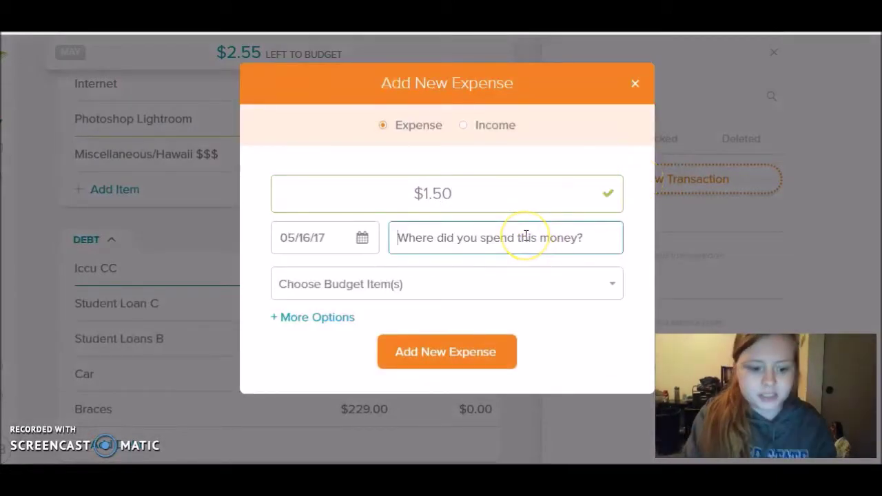
type("Dutch Bros")
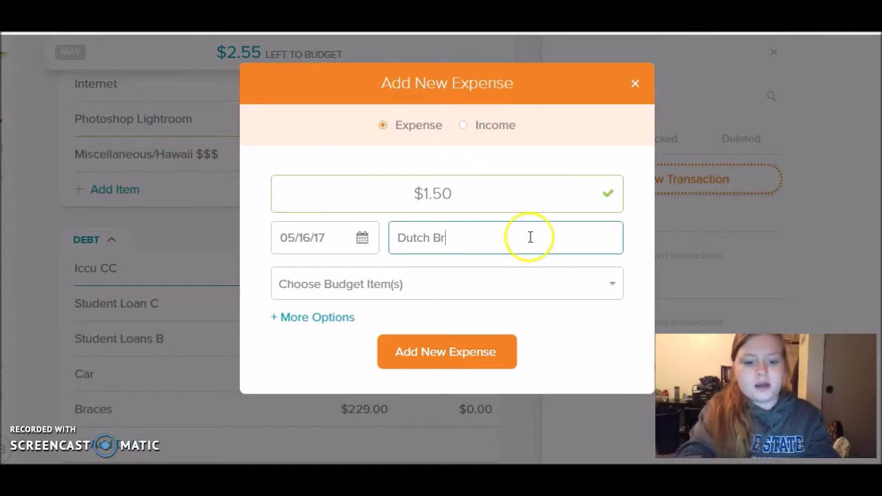
Assign the Dutch Bros expense to the Groceries budget item under Neccesities and track it
left_click(485, 279)
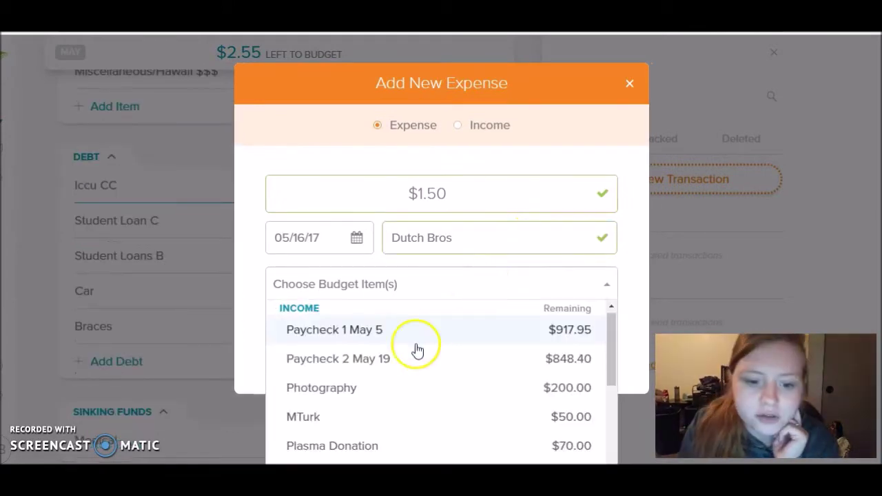
scroll(577, 387, "down", 5)
left_click_drag(618, 360, 615, 398)
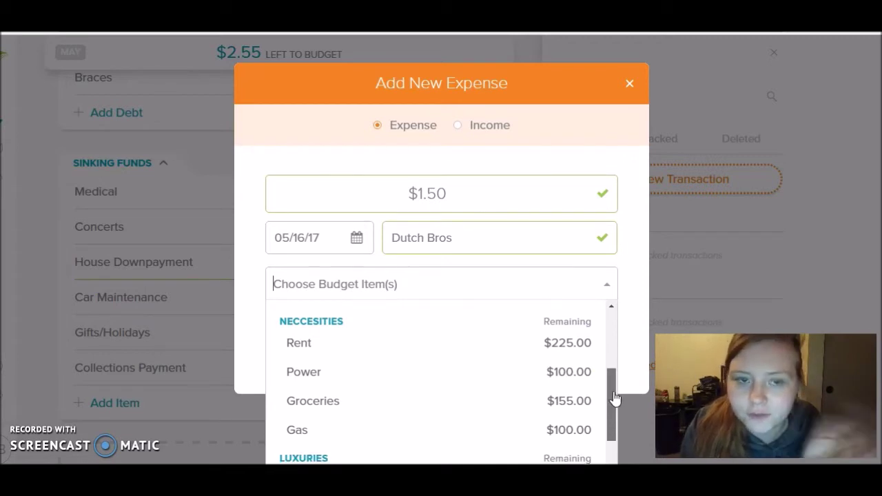
left_click_drag(614, 401, 613, 407)
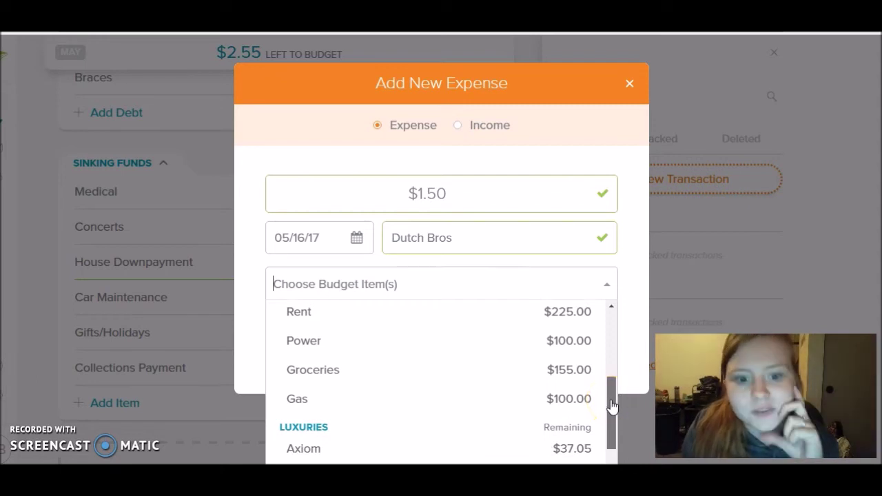
left_click_drag(612, 406, 610, 434)
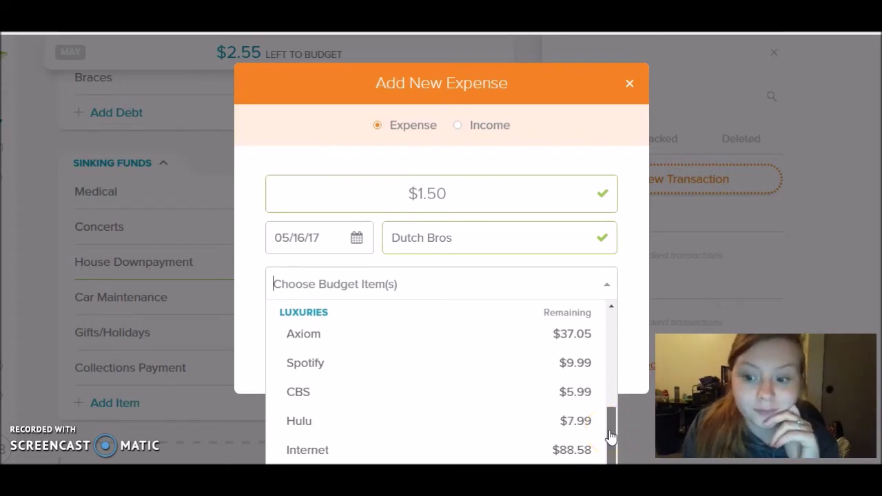
left_click_drag(610, 436, 626, 400)
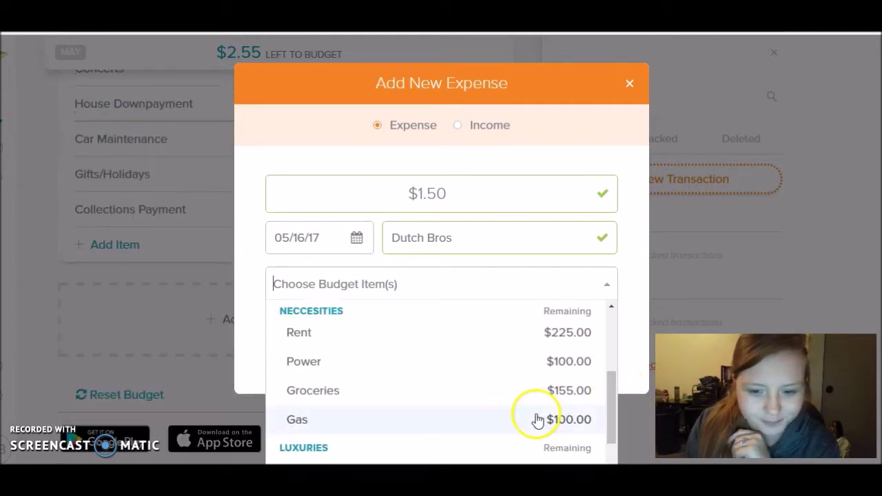
left_click(525, 395)
left_click(480, 299)
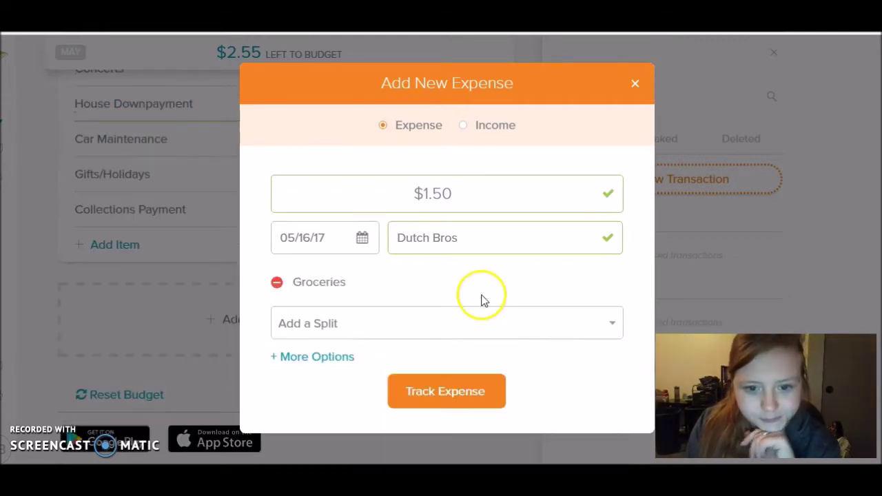
left_click(430, 390)
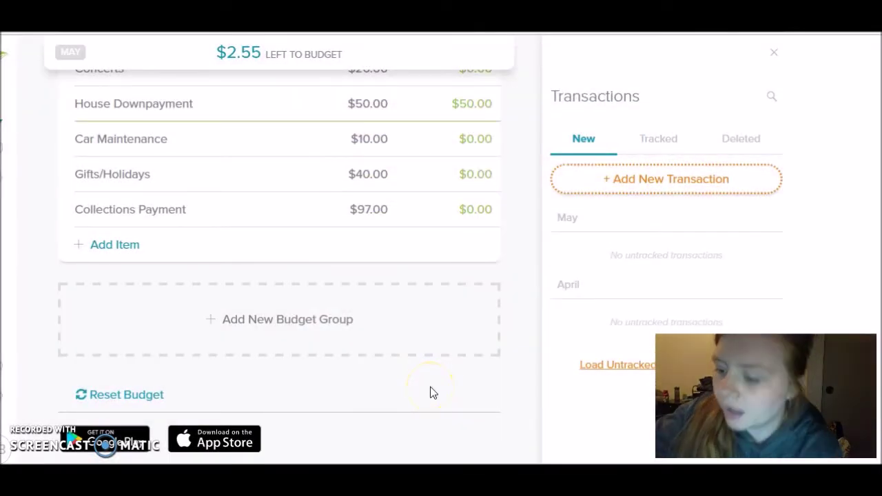
Start a new transaction of $917.95 described as Paycheck 1
left_click(668, 188)
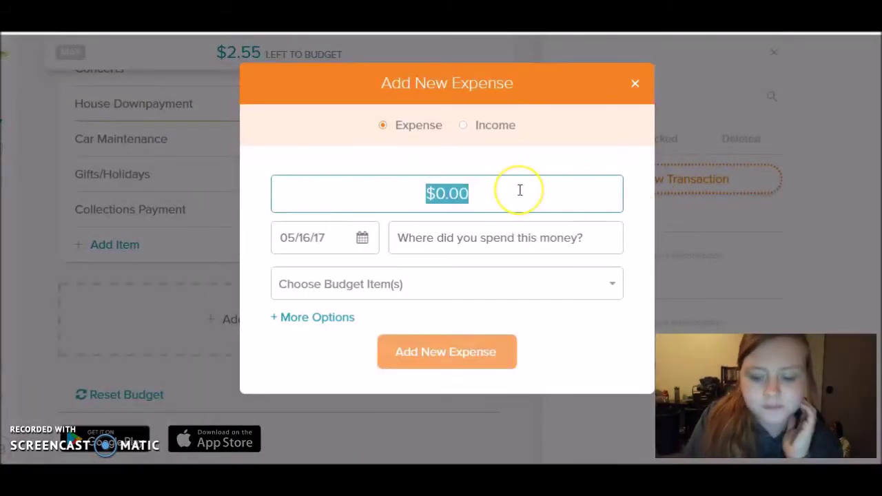
type("91")
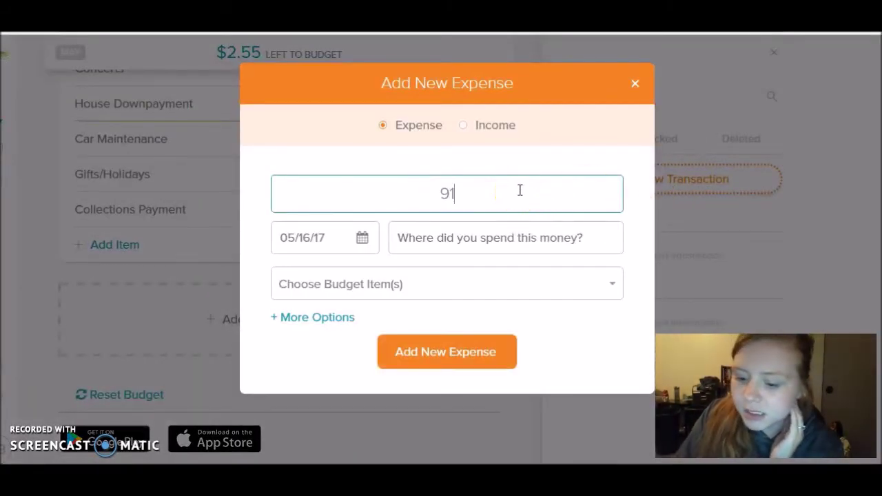
type("7.95")
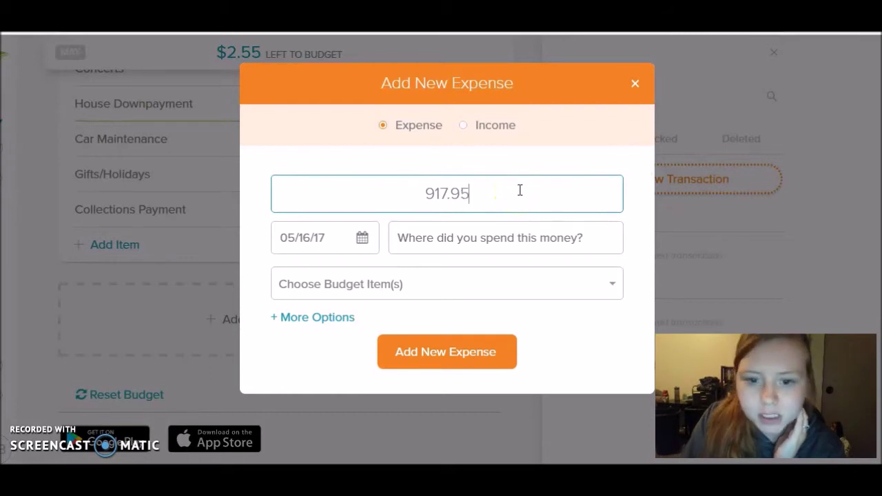
left_click(493, 234)
type("Paycheck 1")
Assign the Paycheck 1 transaction to the Paycheck 1 May 5 budget item and track it
left_click(467, 283)
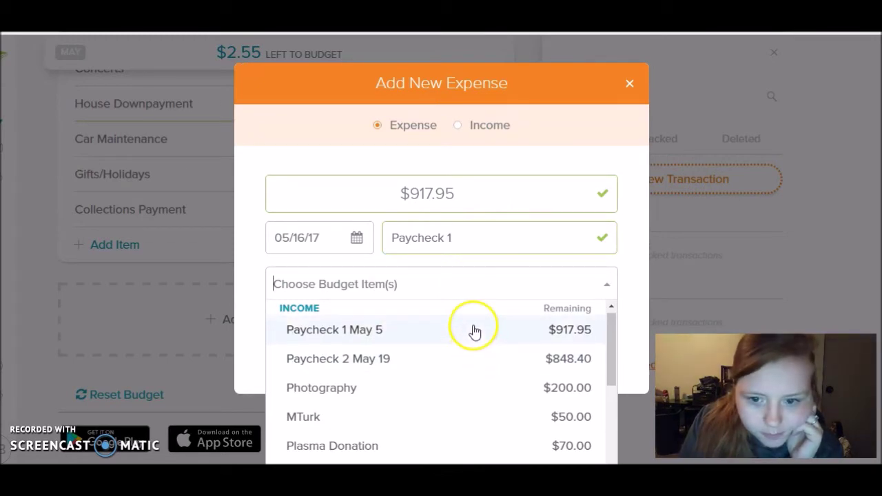
left_click(473, 331)
left_click(468, 282)
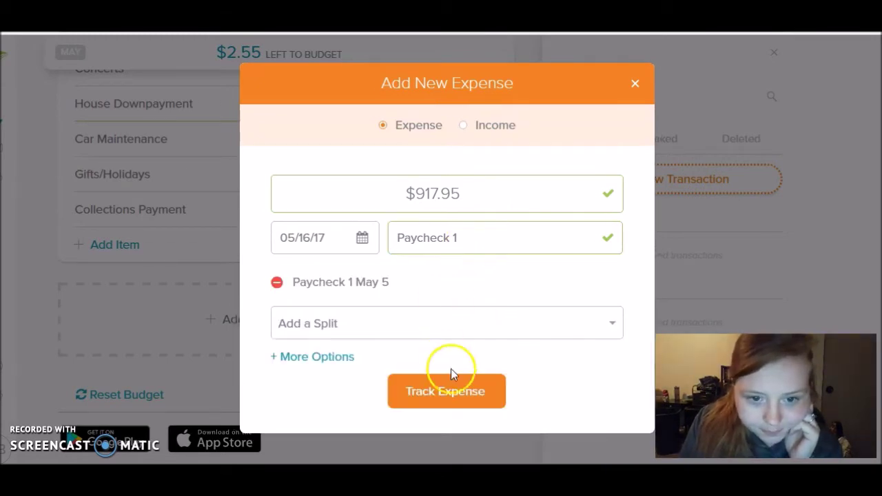
left_click(466, 390)
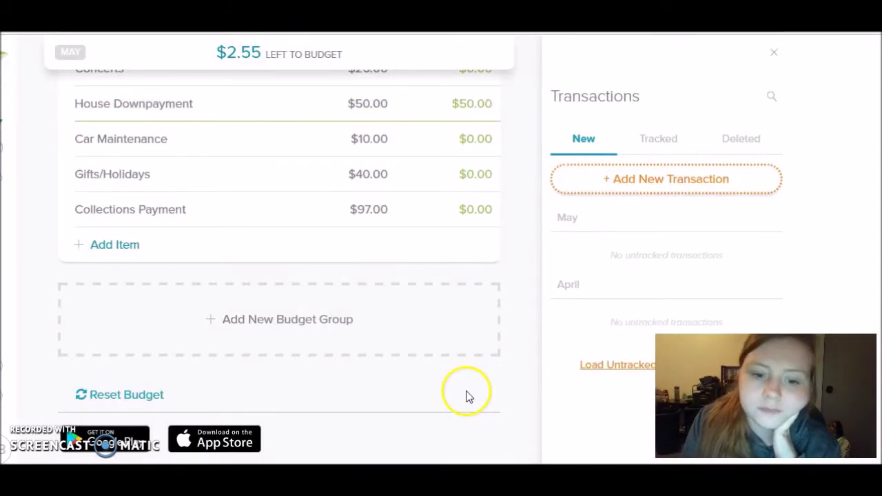
Change the tracked Paycheck 1 transaction's type to Income, save it and close the transactions list
left_click(649, 179)
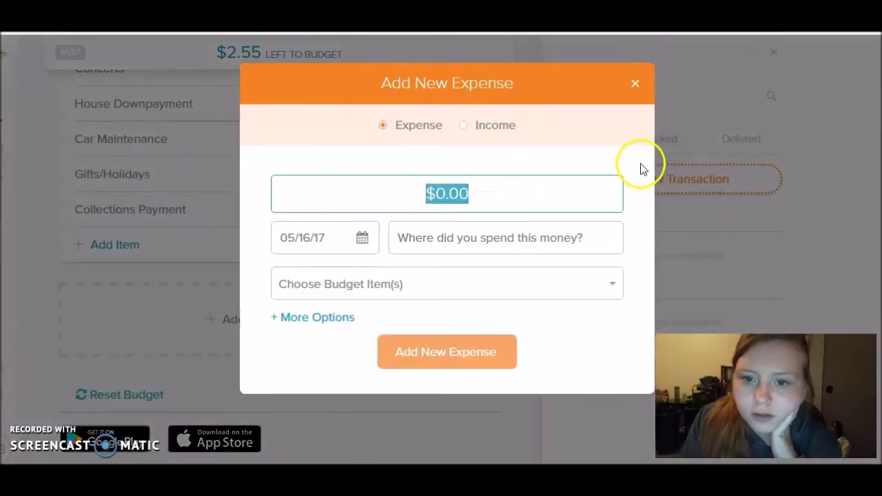
left_click(633, 83)
left_click(679, 143)
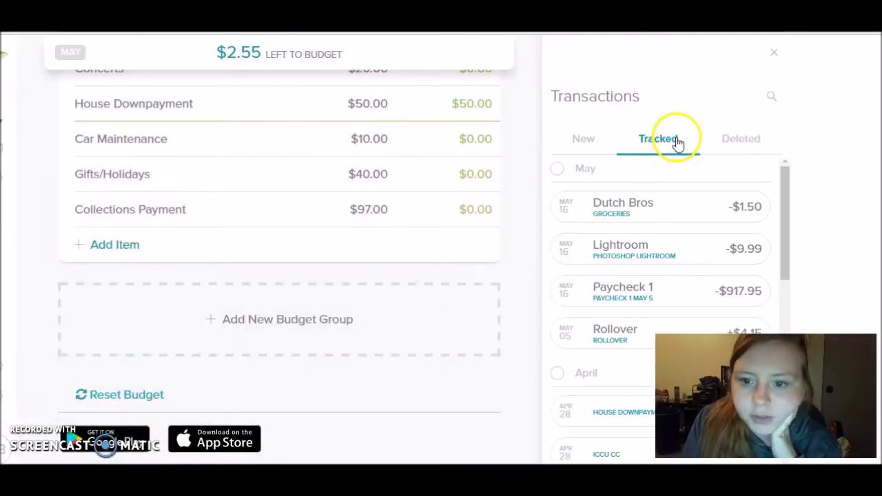
mouse_move(693, 301)
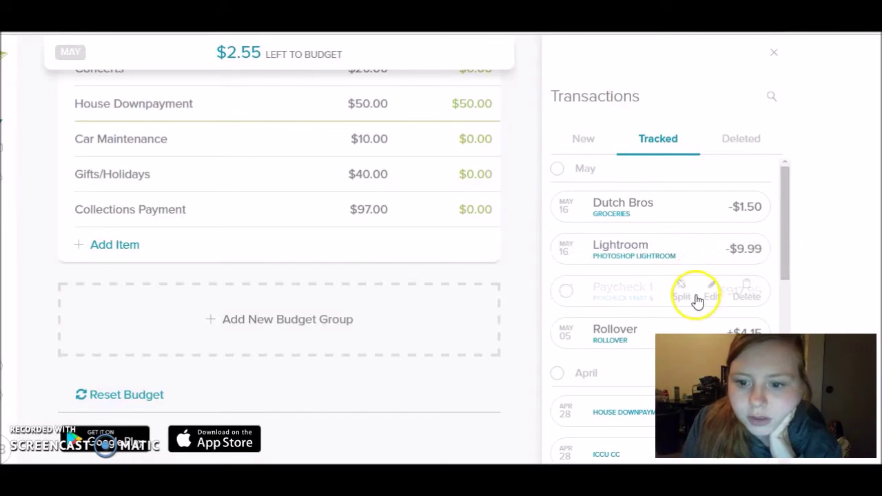
left_click(709, 301)
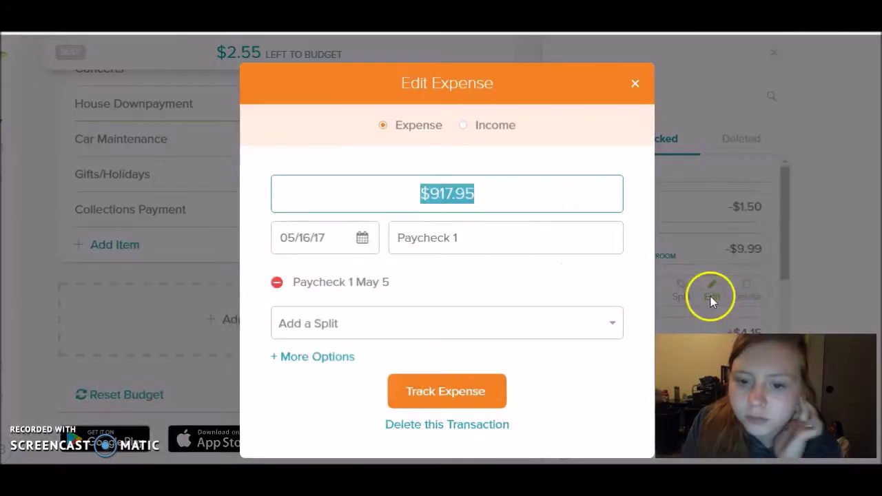
left_click(463, 126)
left_click(458, 401)
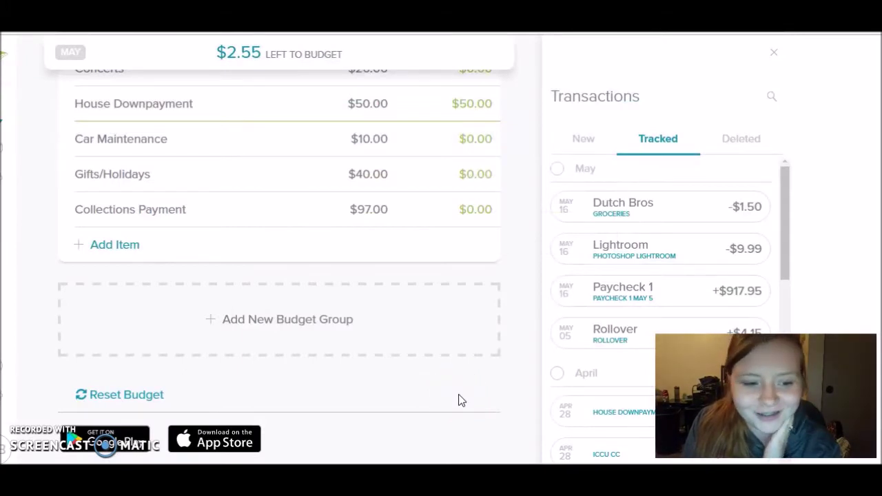
mouse_move(609, 254)
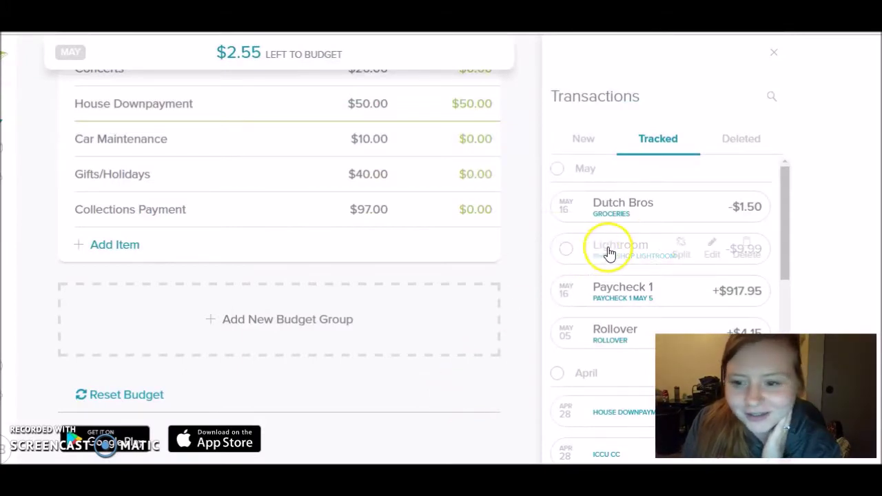
left_click(773, 52)
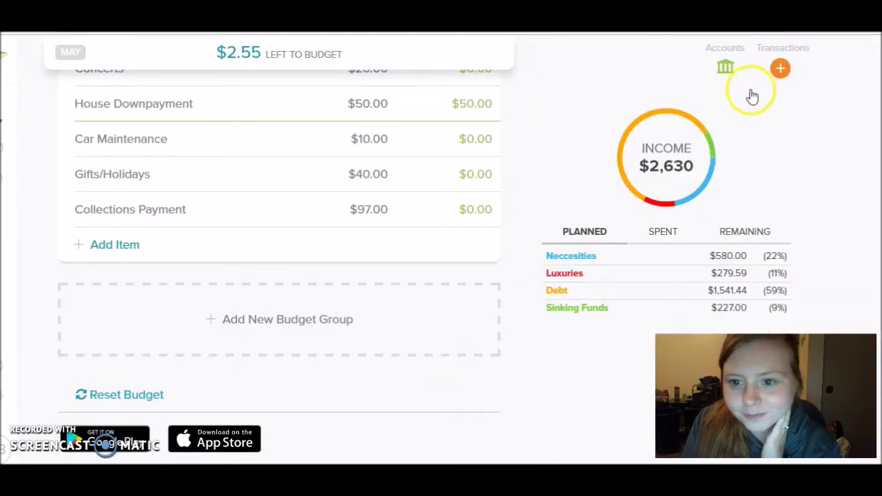
Start a new expense transaction of $3.38 described as Mcdonalds
left_click(779, 68)
left_click(604, 148)
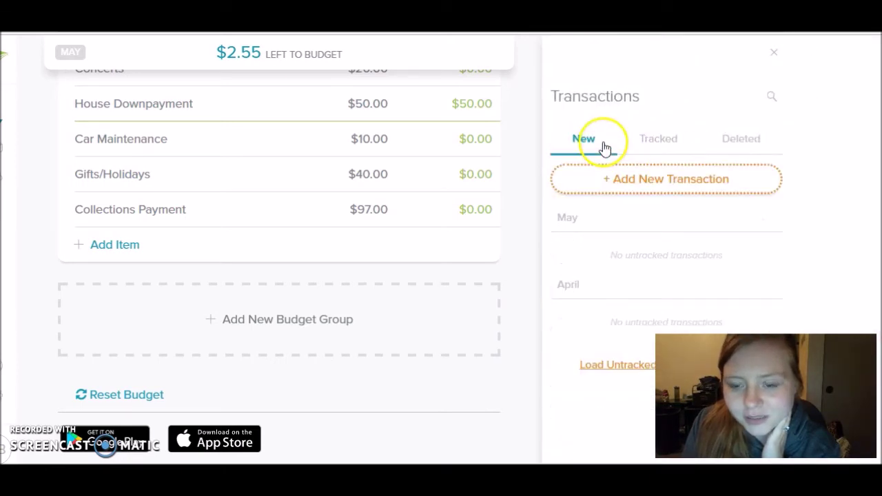
left_click(658, 178)
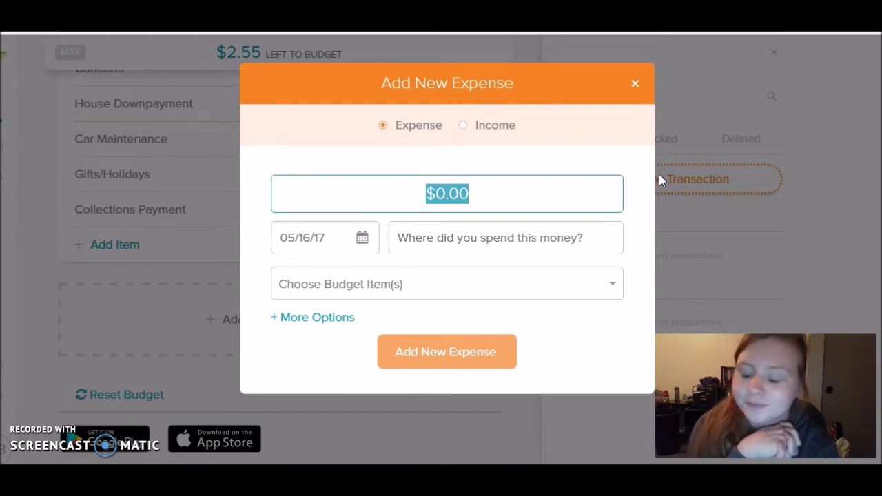
type("3.38")
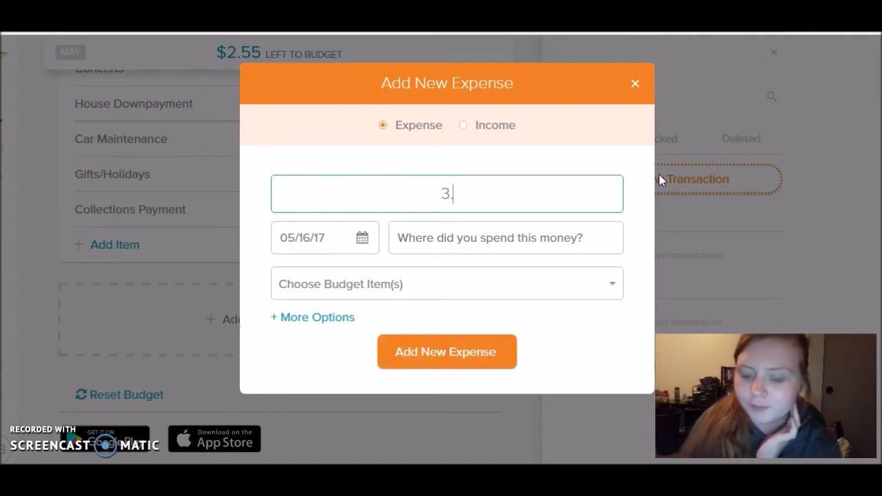
left_click(573, 239)
type("Mcdonalds")
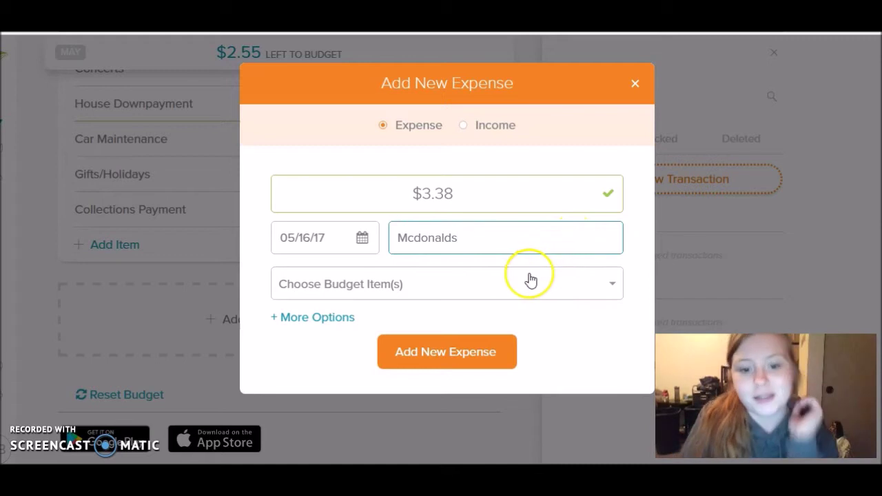
Assign the $3.38 Mcdonalds expense to the Groceries budget item under Neccesities and track it
left_click(562, 289)
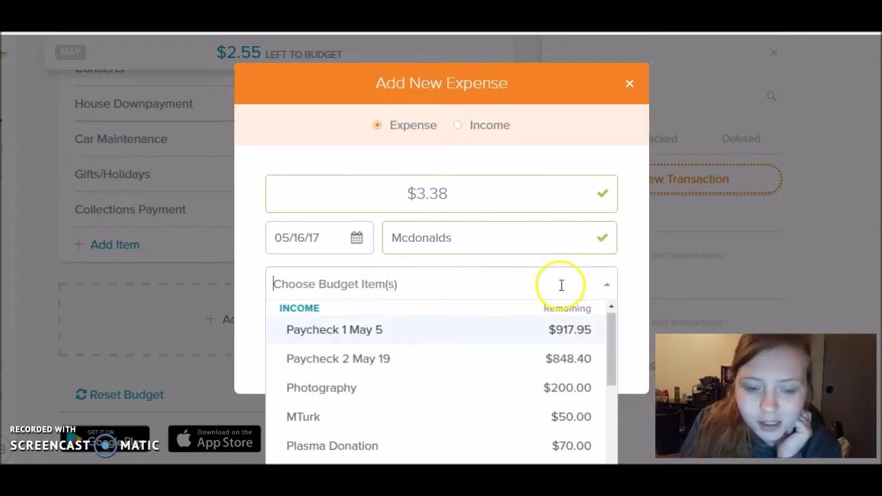
left_click_drag(610, 345, 603, 432)
scroll(598, 414, "up", 1)
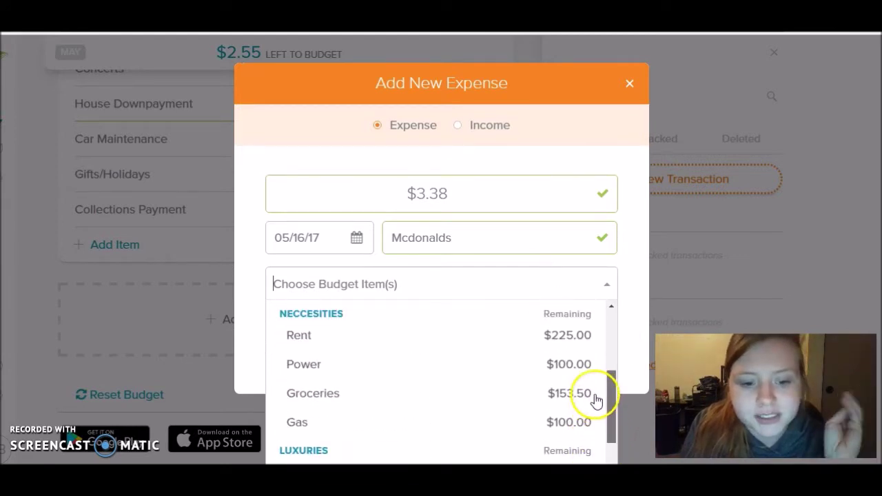
left_click(596, 401)
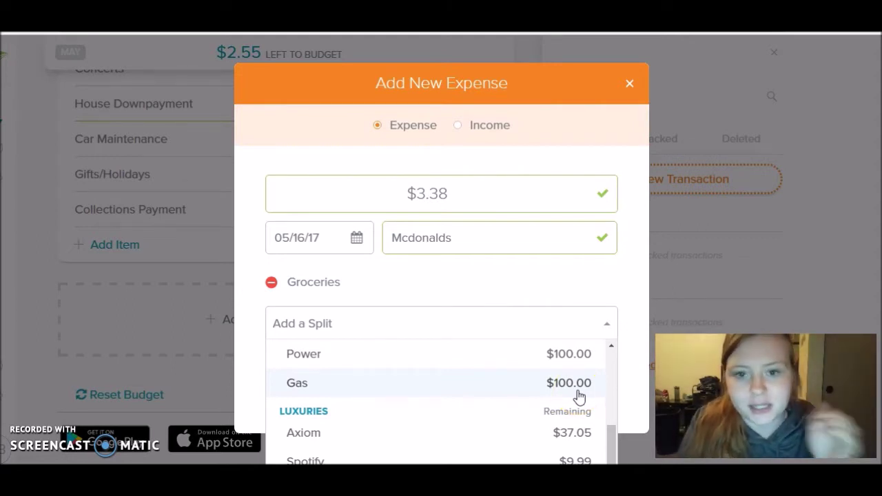
left_click(565, 310)
left_click(614, 378)
left_click(610, 299)
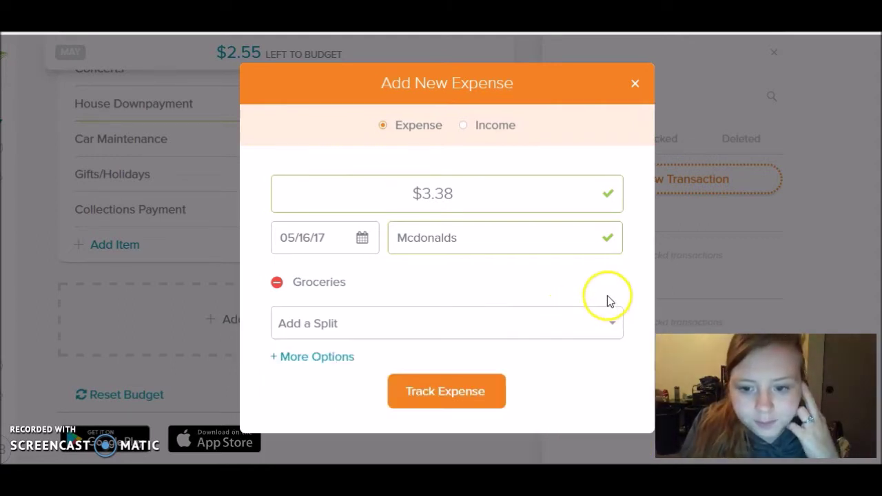
left_click(453, 396)
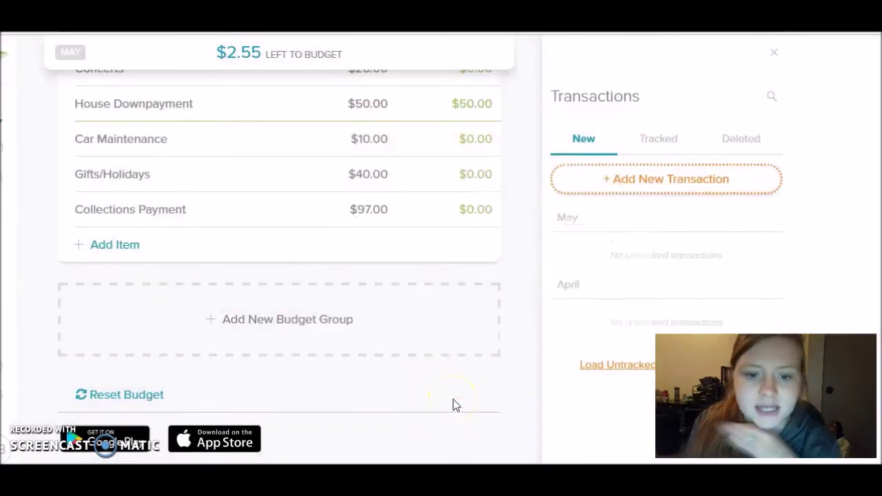
Start another new expense transaction of $3.17 described as Mcdonalds
left_click(675, 179)
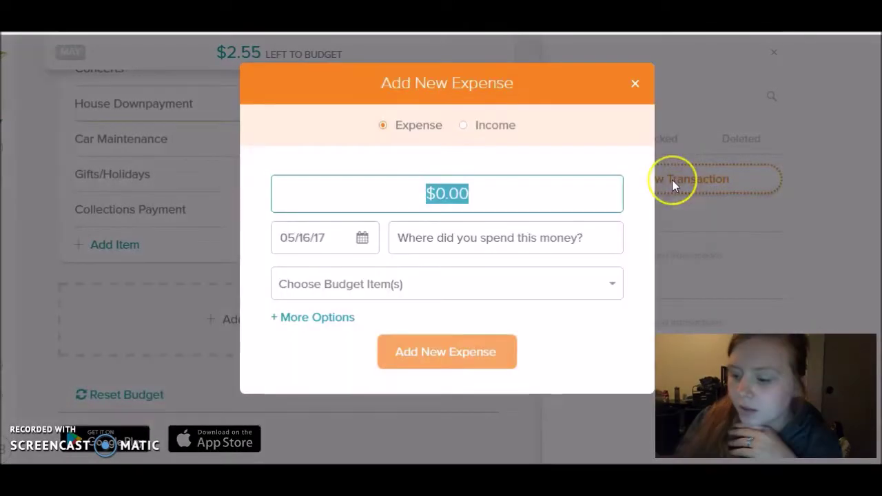
type("3.17")
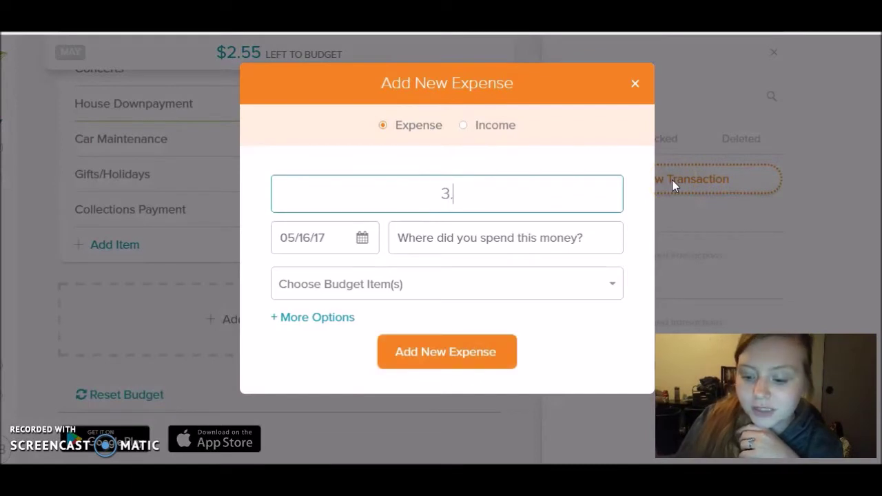
left_click(557, 240)
type("Mcedon")
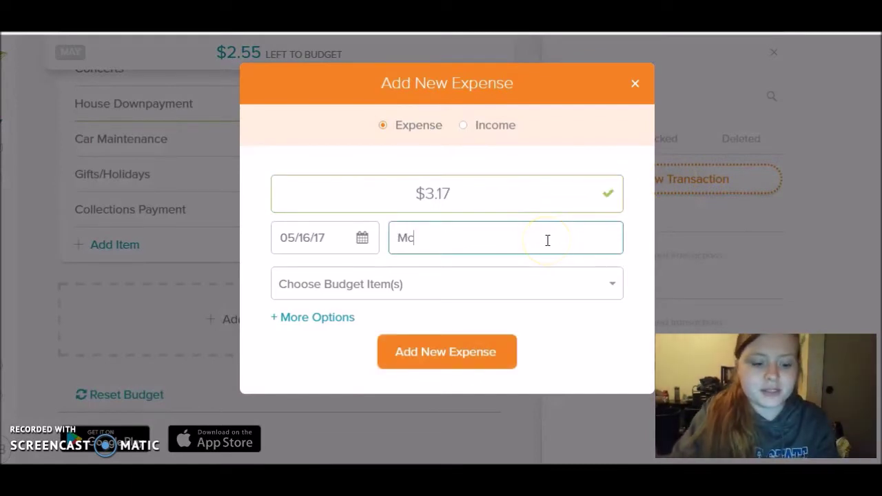
key("BackSpace")
key("BackSpace")
key("BackSpace")
key("BackSpace")
key("BackSpace")
type("cdonalds")
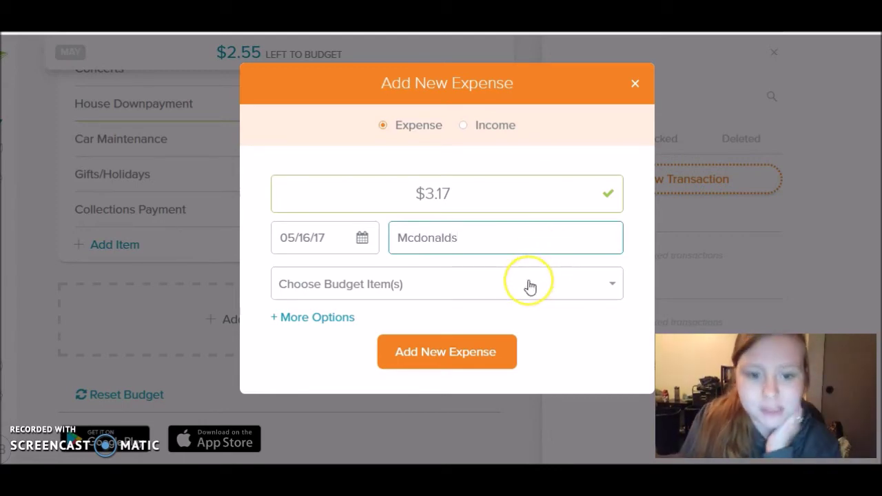
Assign the $3.17 Mcdonalds expense to the Groceries budget item and track it
left_click(602, 293)
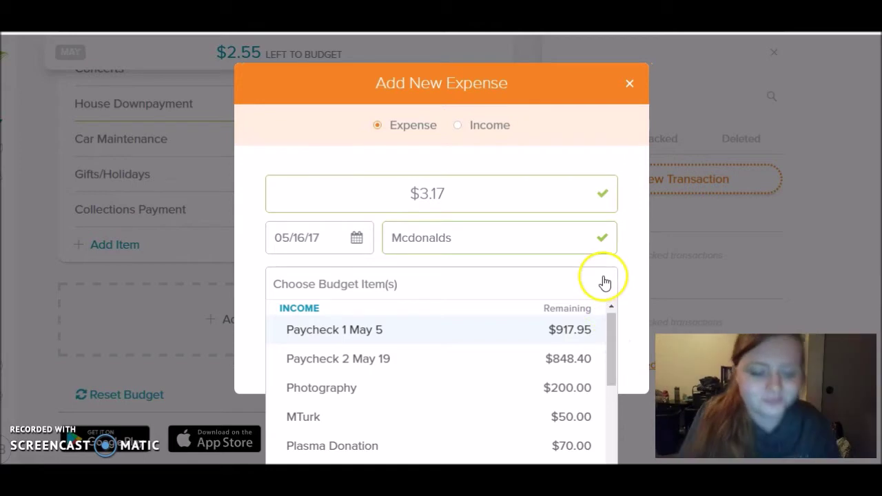
type("grocer")
left_click(582, 335)
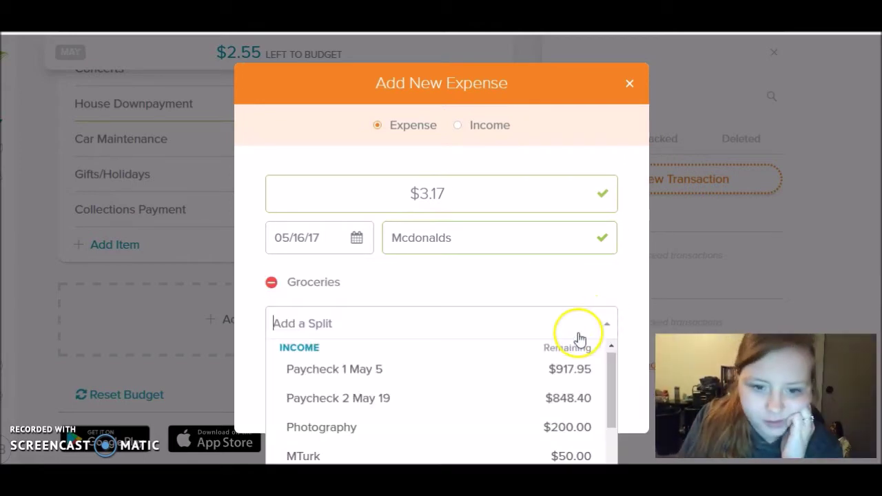
left_click(528, 292)
left_click(436, 392)
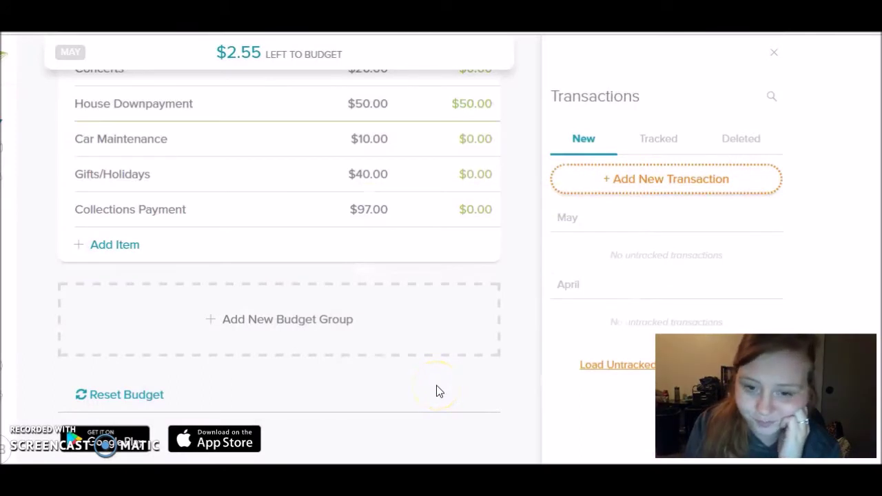
Start a new expense transaction of $22.28 described as gas
left_click(650, 180)
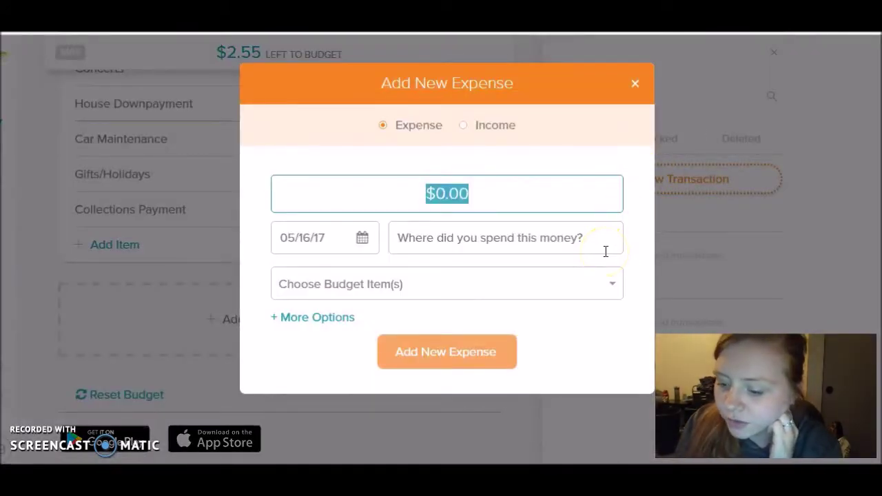
type("22.28")
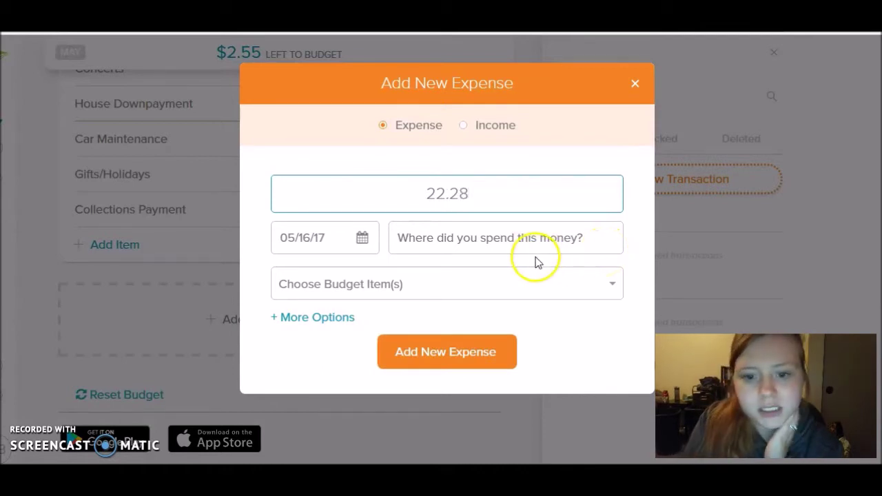
left_click(534, 246)
type("gas")
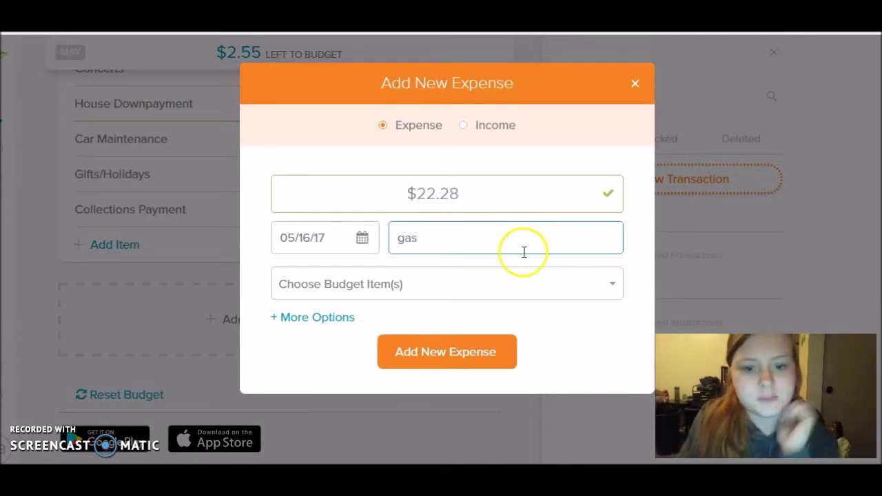
Assign the $22.28 gas expense to the Gas budget item under Neccesities and track it
left_click(487, 277)
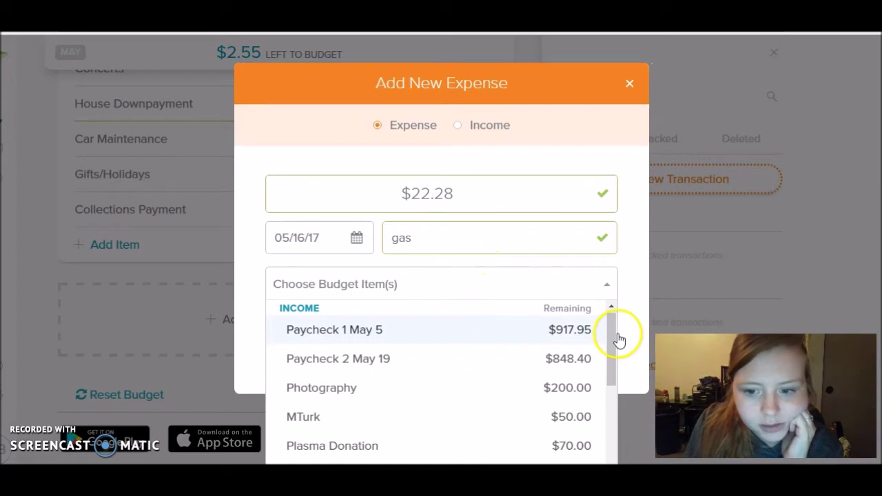
left_click_drag(610, 340, 612, 403)
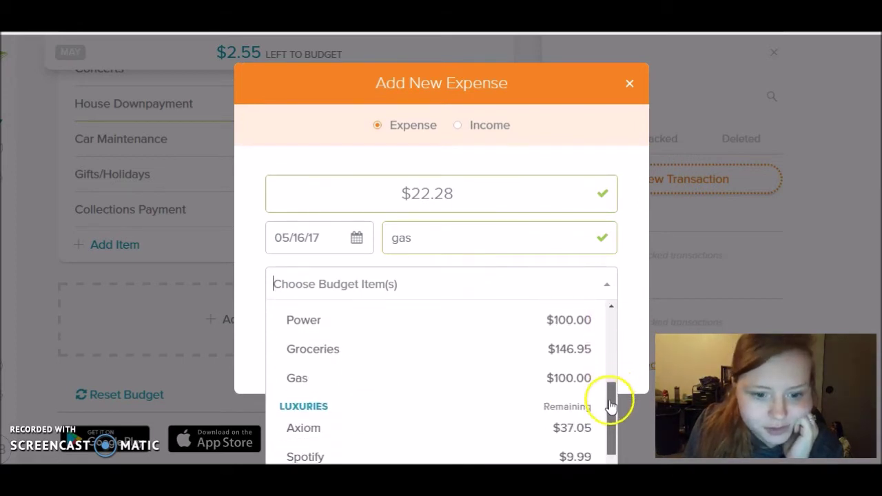
left_click(530, 385)
left_click(507, 285)
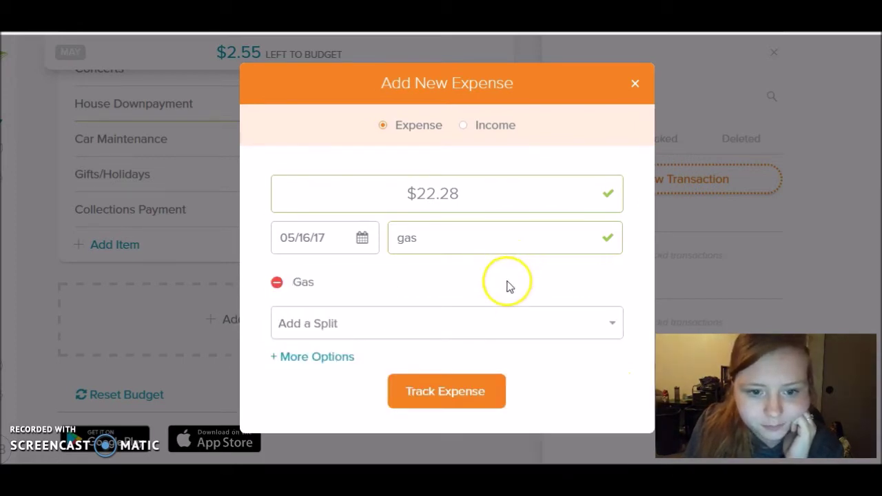
left_click(448, 383)
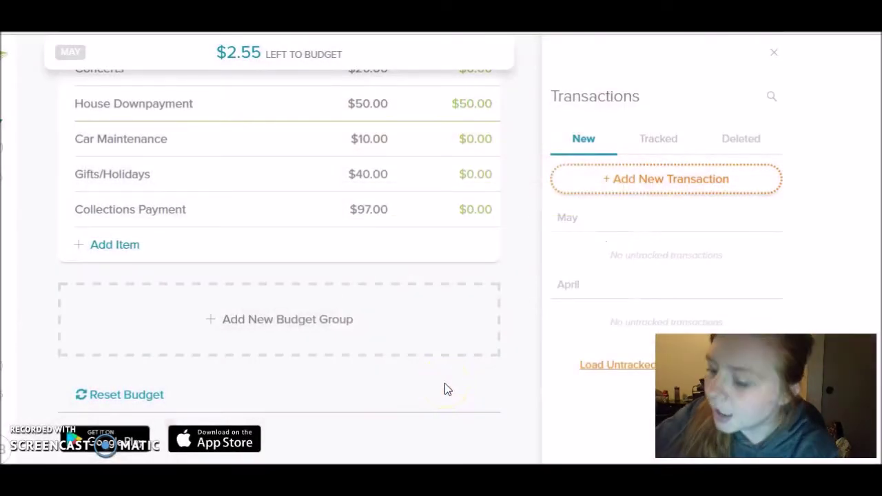
Start a new expense transaction of $10.50 and enter the person's name as its description
left_click(633, 186)
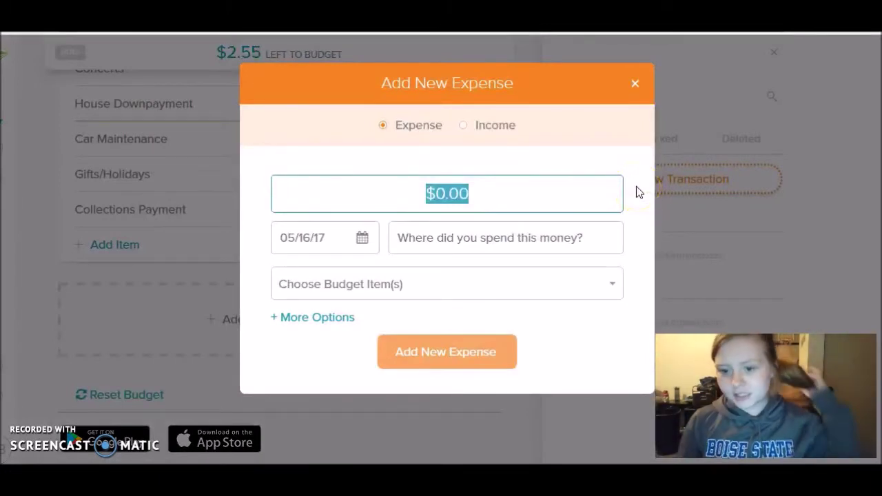
type("10.50")
left_click(589, 210)
left_click(549, 237)
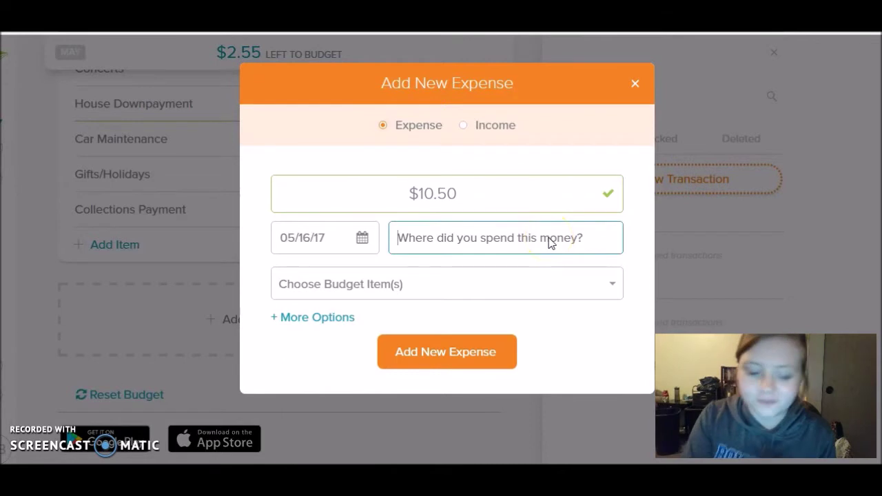
type("brittanys")
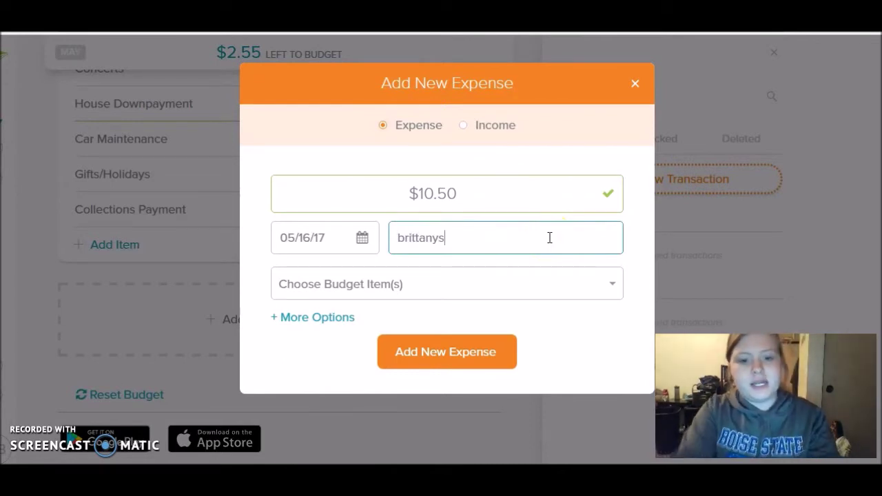
Assign the $10.50 expense to the Gifts/Holidays budget item under Sinking Funds and track it
left_click(515, 292)
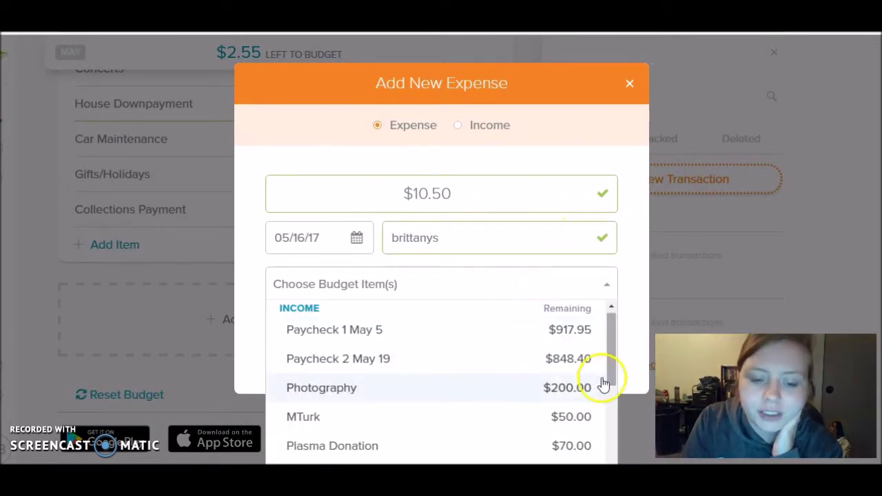
left_click_drag(613, 364, 614, 426)
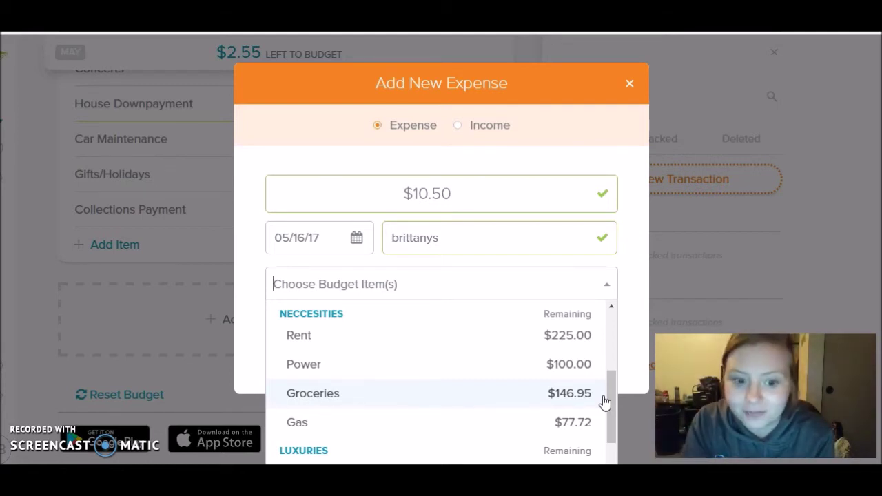
left_click_drag(611, 403, 622, 468)
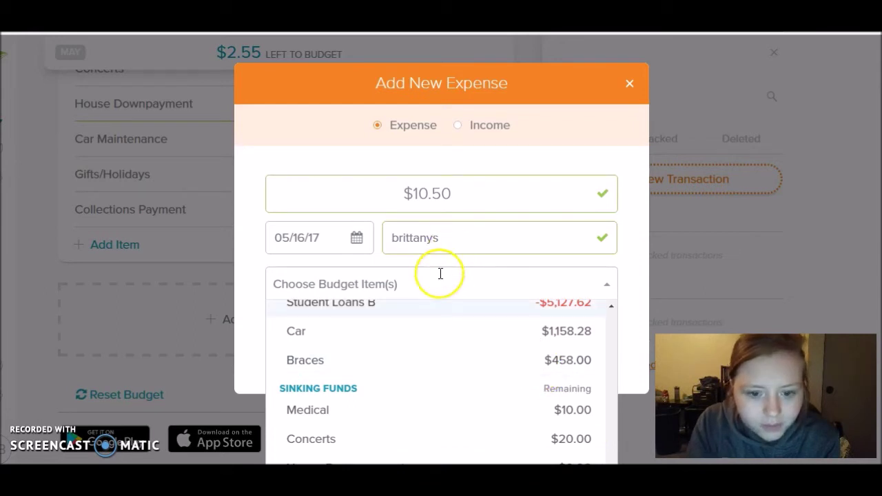
type("holi")
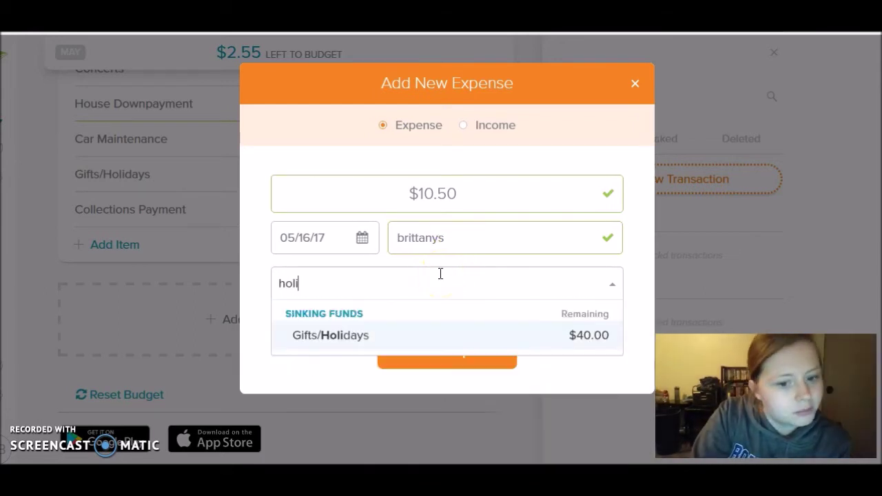
left_click(441, 334)
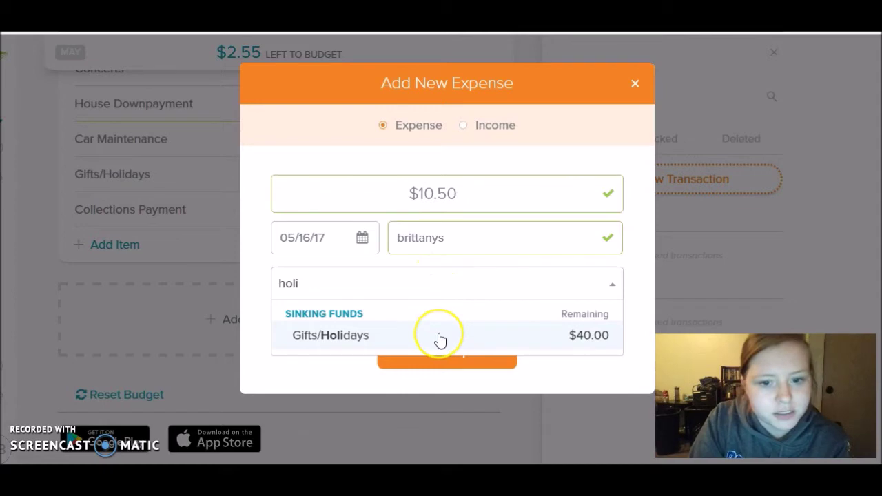
left_click(486, 258)
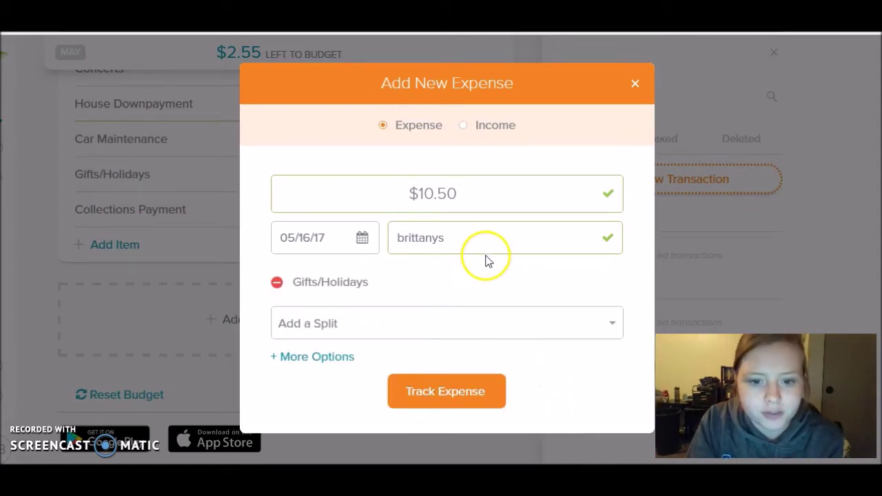
left_click(461, 391)
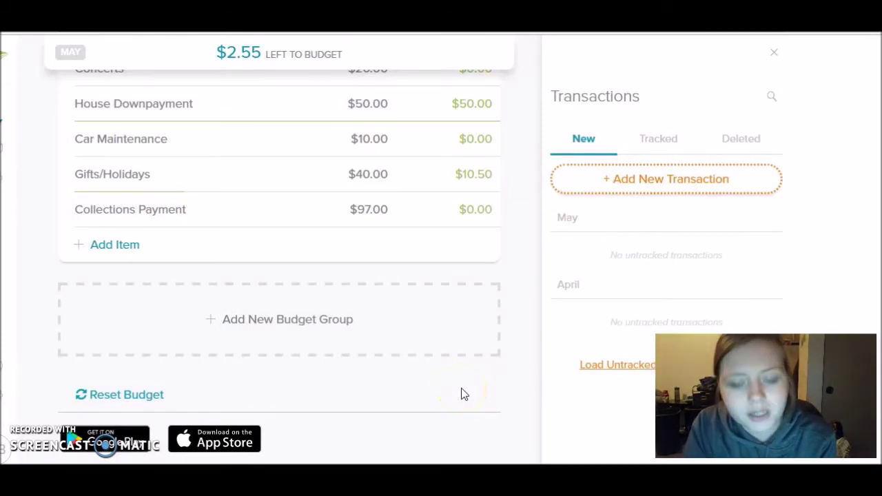
Start a new expense transaction of $8.78 described as burger king
left_click(661, 192)
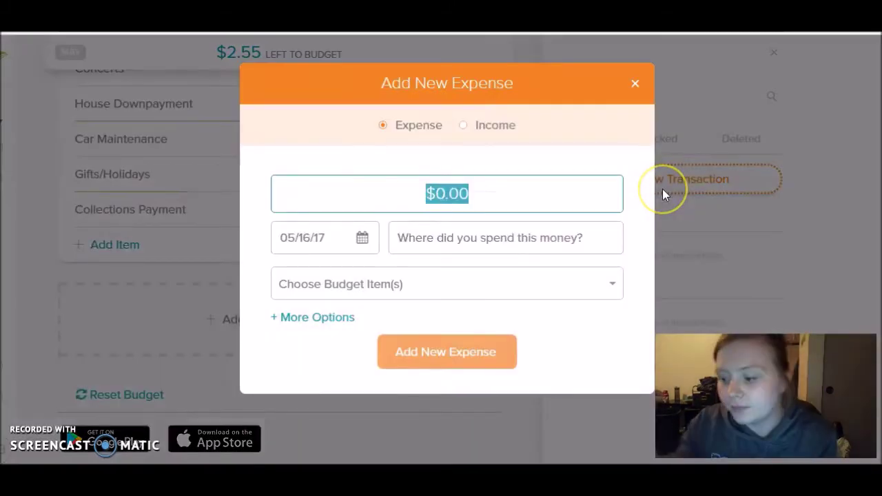
type("8.8")
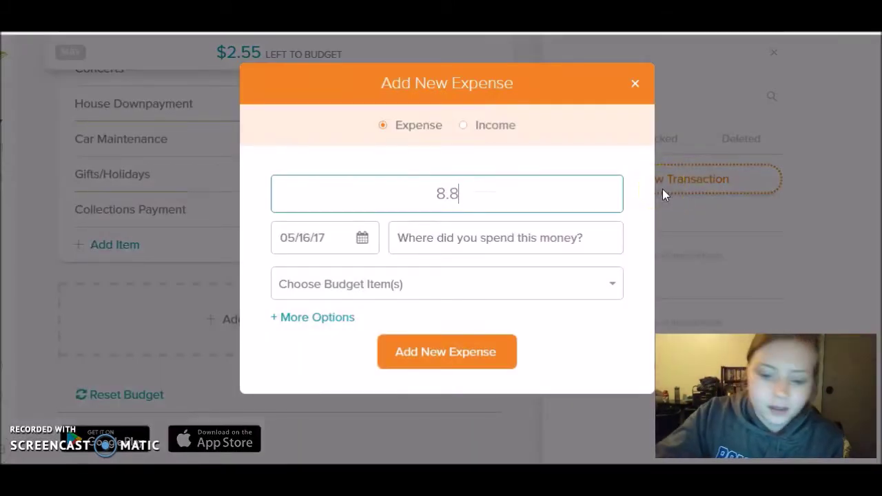
key("BackSpace")
type("78")
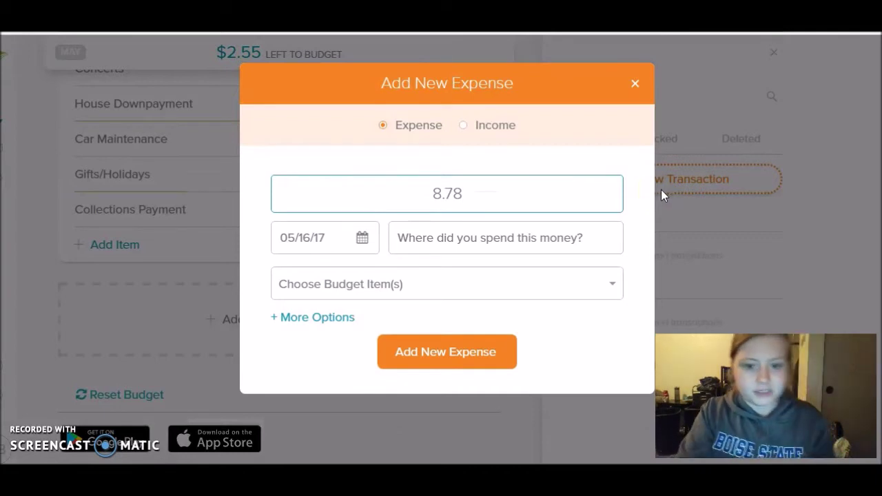
left_click(557, 237)
type("burger king")
Assign the $8.78 burger king expense to the Groceries budget item and track it
left_click(487, 281)
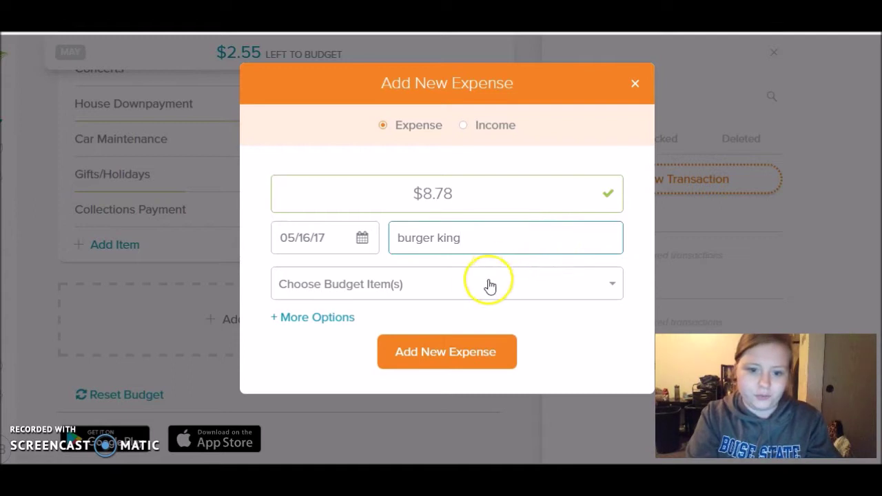
left_click(369, 295)
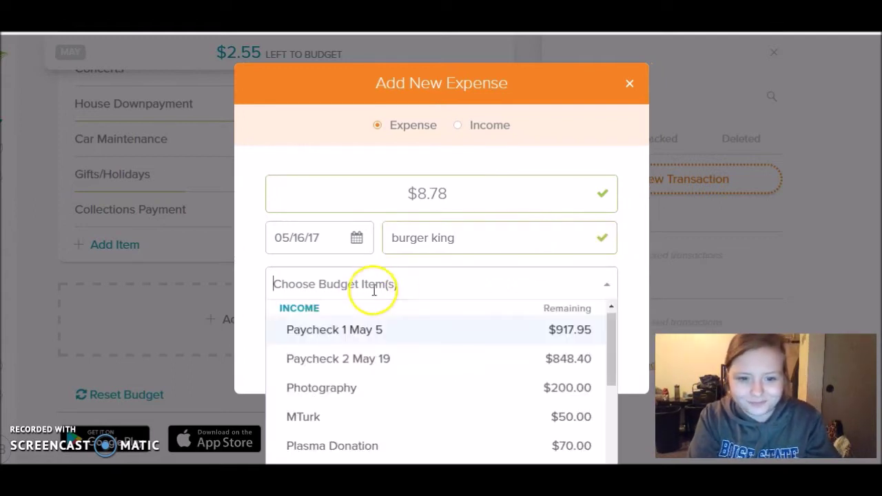
left_click(618, 357)
left_click_drag(618, 357, 615, 427)
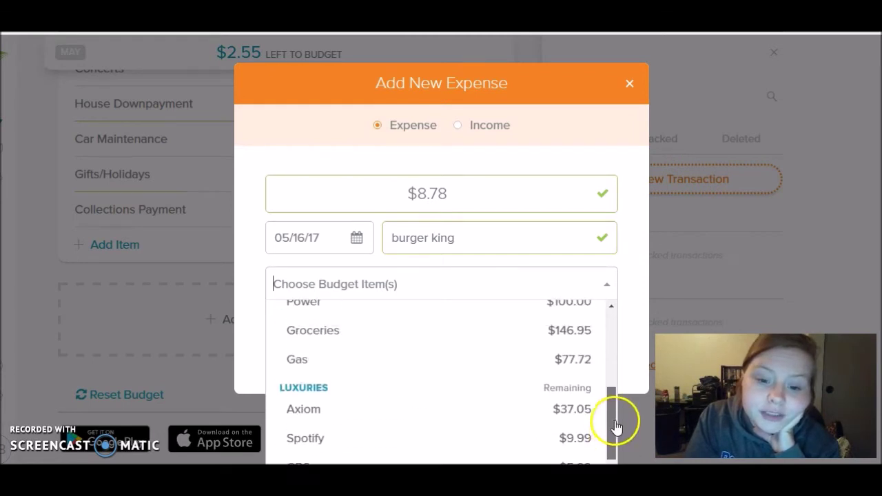
left_click(569, 332)
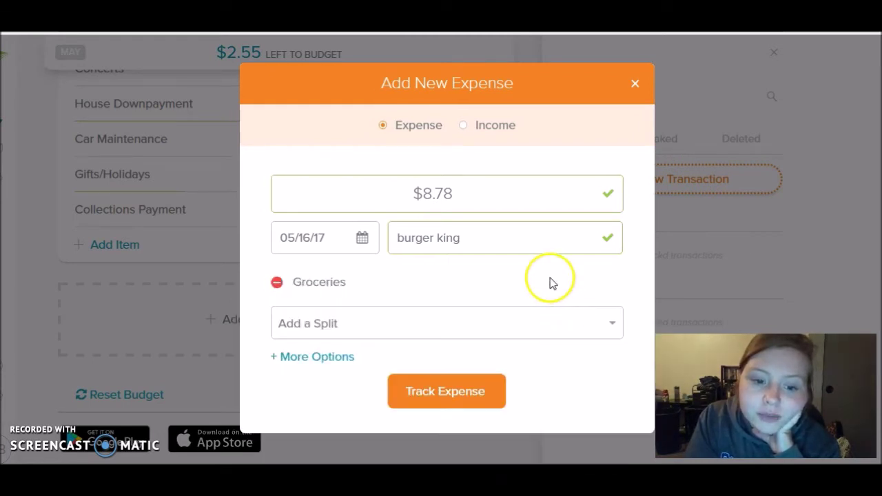
left_click(474, 399)
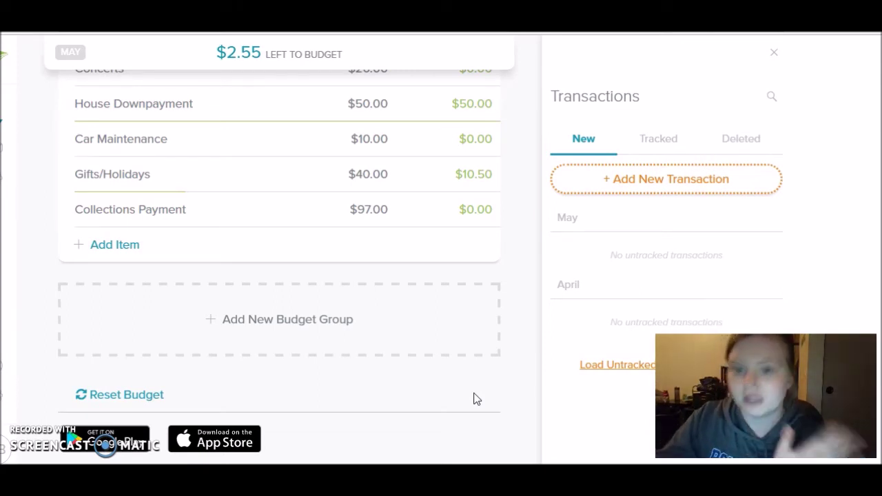
Start a new expense transaction of $72.93 described as Power
left_click(671, 179)
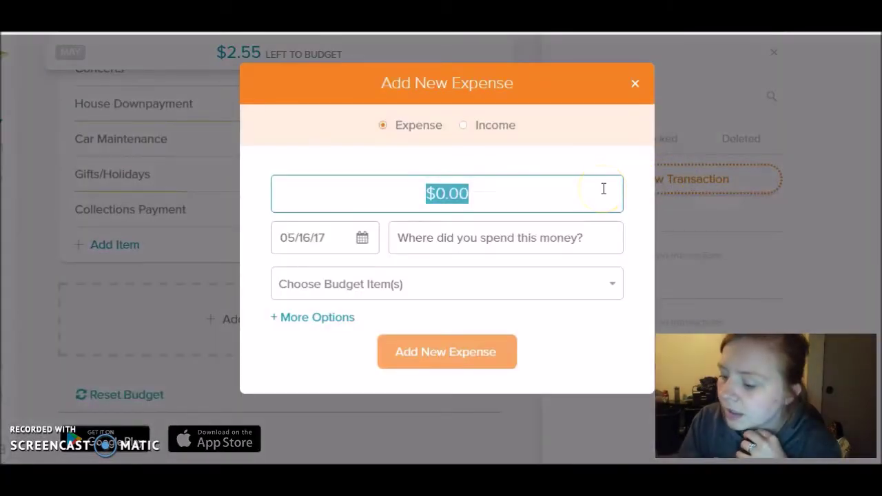
type("72.93")
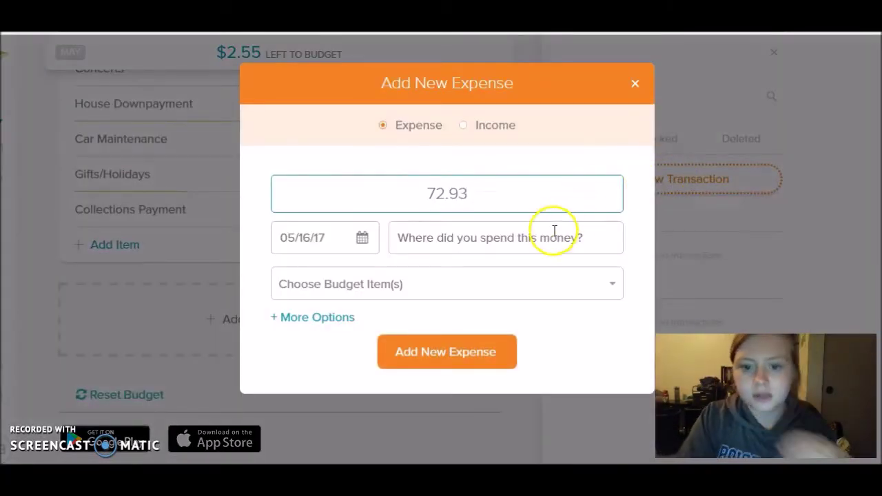
left_click(551, 235)
type("Power")
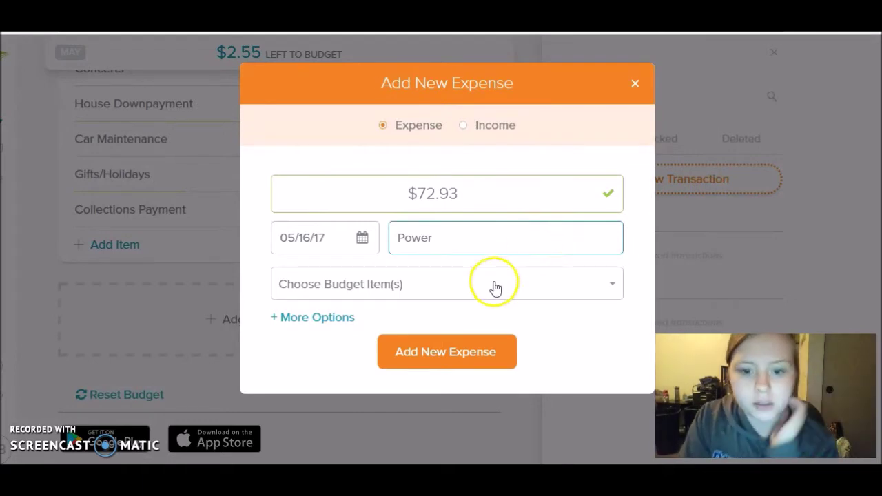
Assign the $72.93 Power expense to the Power budget item under Neccesities and track it
left_click(495, 285)
type("powe")
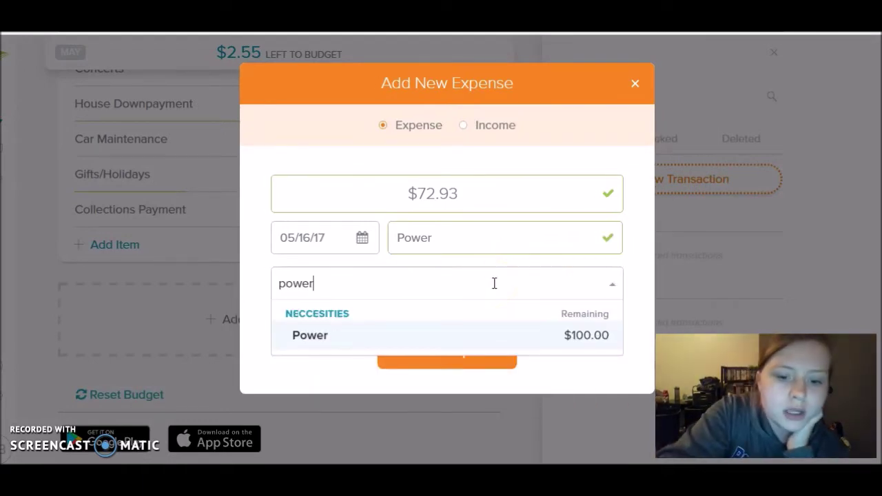
type("r")
left_click(504, 333)
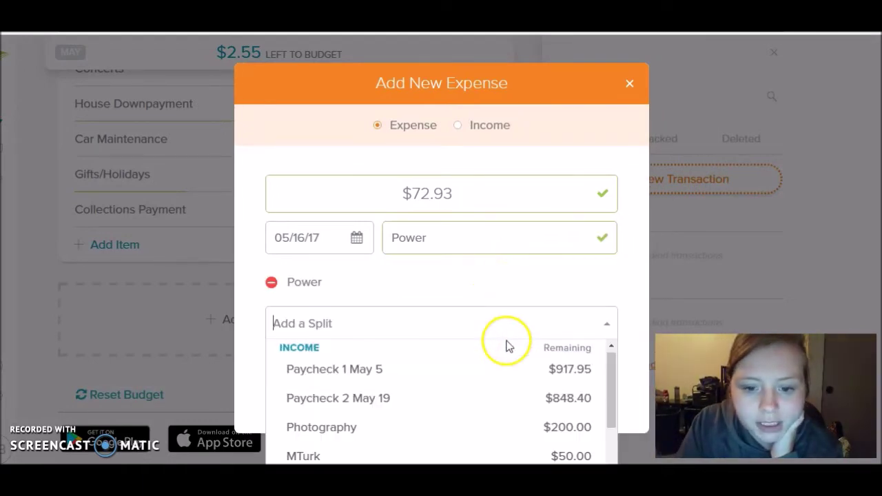
left_click(492, 292)
left_click(459, 392)
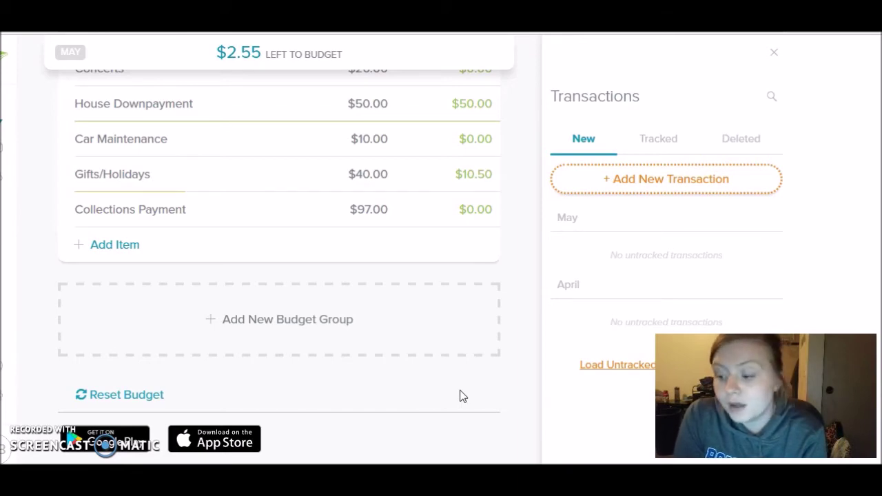
Start a new expense transaction of $3.59 described as mcdonalds
left_click(728, 175)
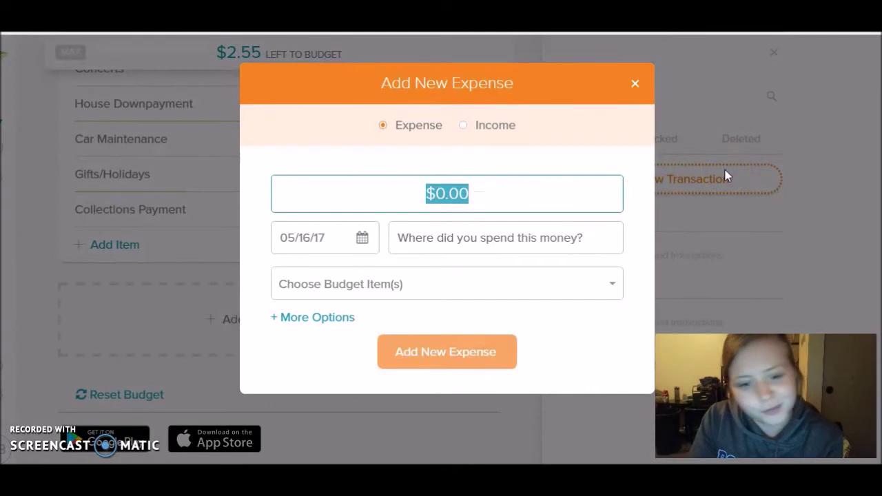
type("3.59")
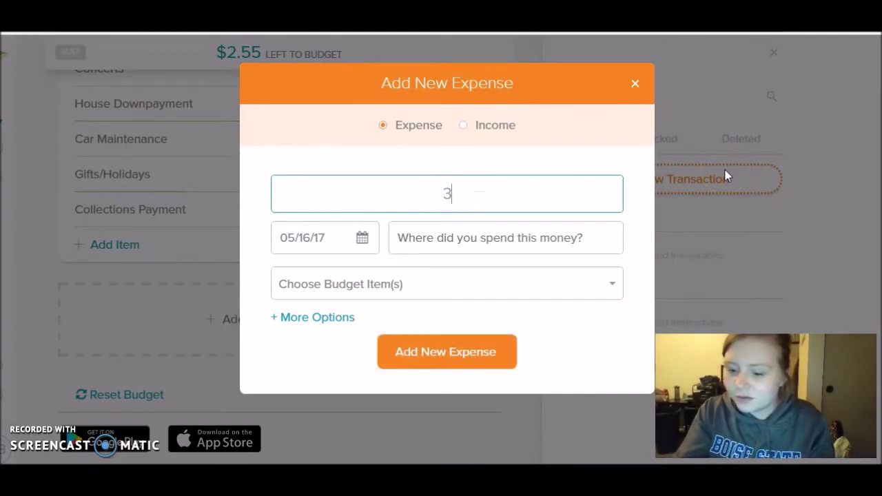
left_click(567, 238)
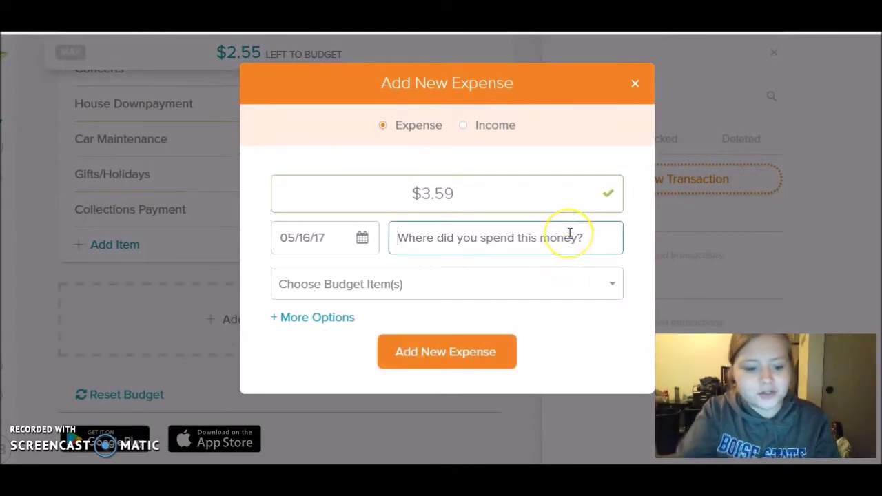
type("mc dao")
key("BackSpace")
key("BackSpace")
key("BackSpace")
key("BackSpace")
type("donalds")
Assign the $3.59 mcdonalds expense to the Groceries budget item under Neccesities and track it
left_click(551, 285)
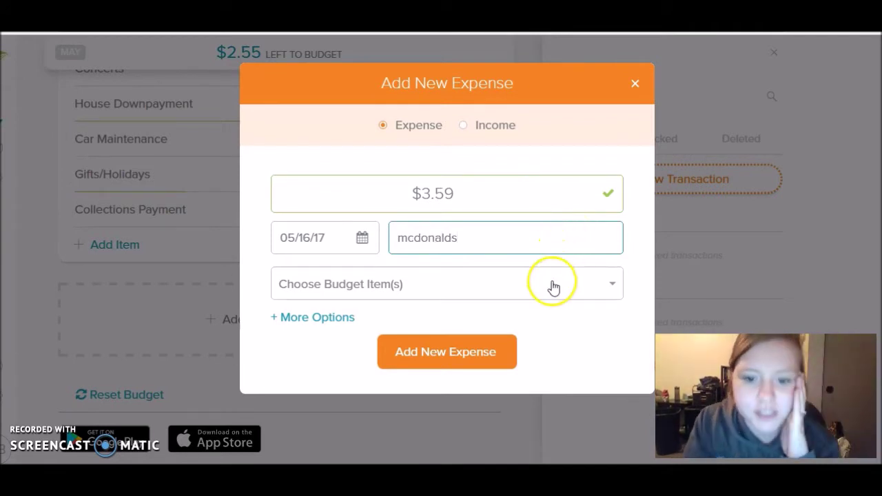
type("grocer")
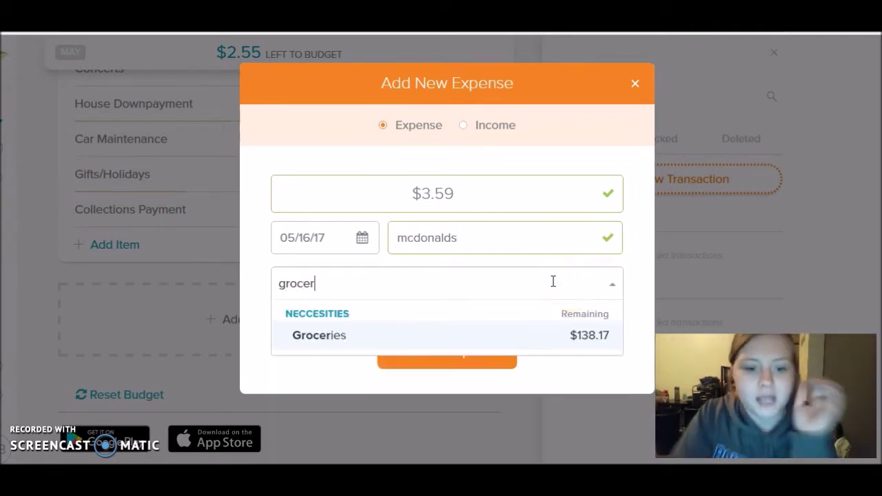
left_click(560, 331)
left_click(545, 285)
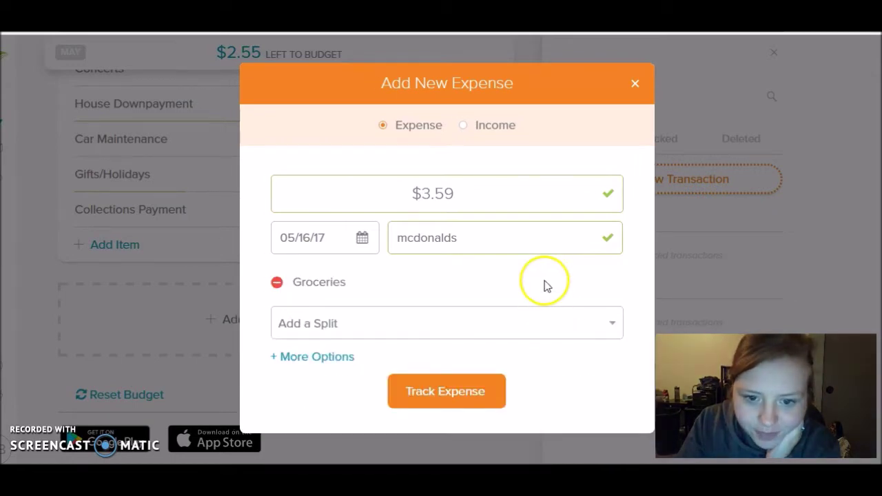
left_click(464, 396)
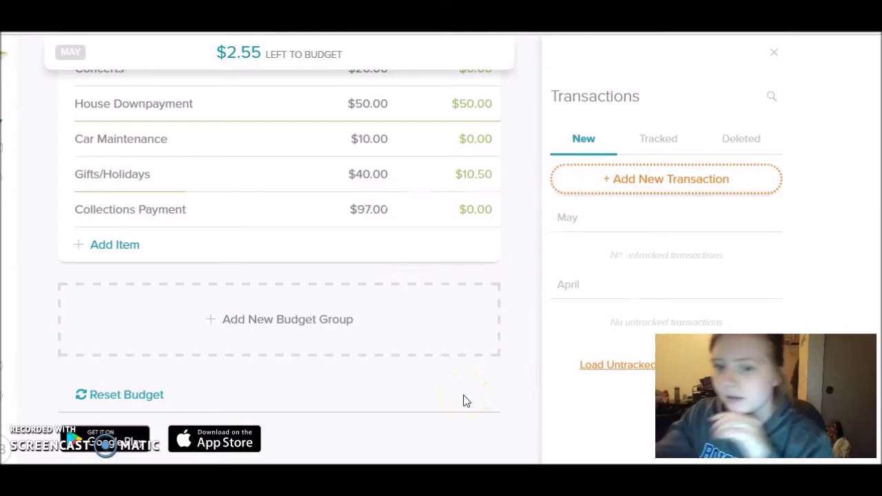
Start a new expense transaction of $6.43 described as Moms gift
left_click(678, 189)
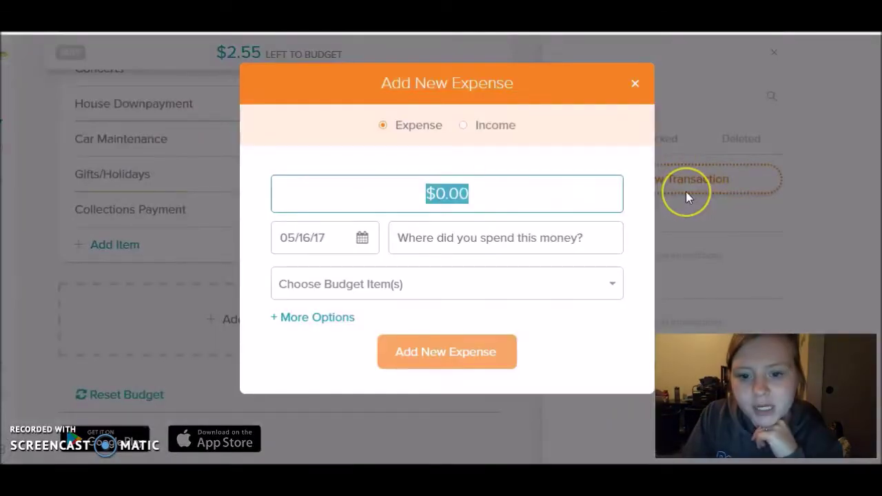
type("6.43")
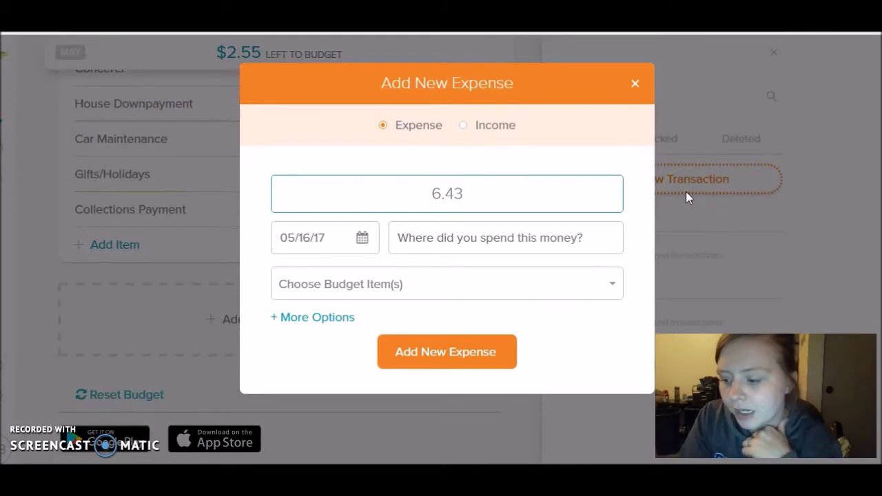
left_click(492, 243)
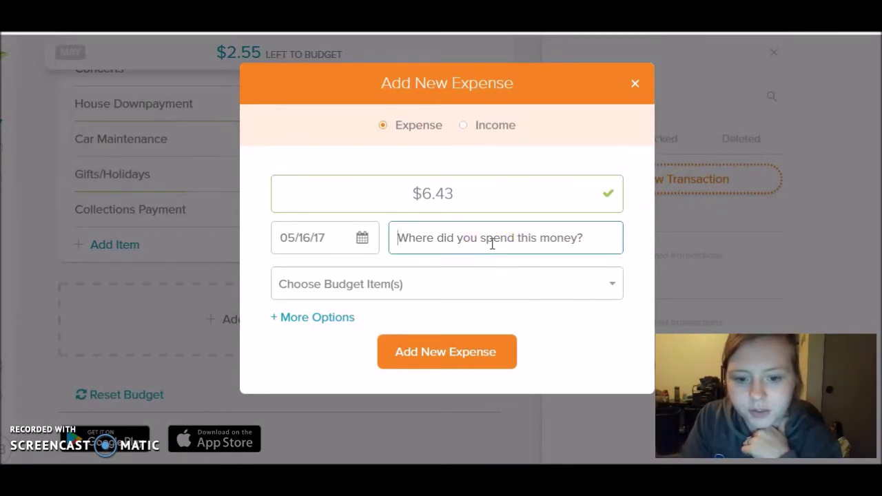
type("OD")
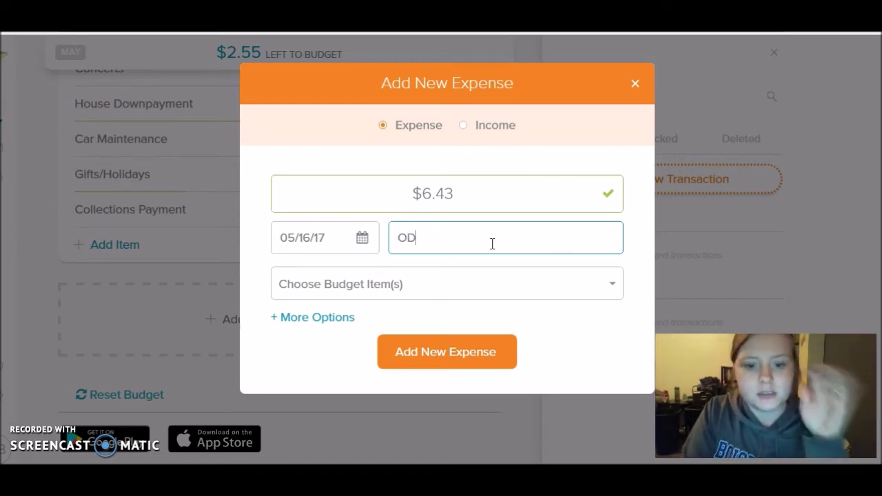
key("BackSpace")
key("BackSpace")
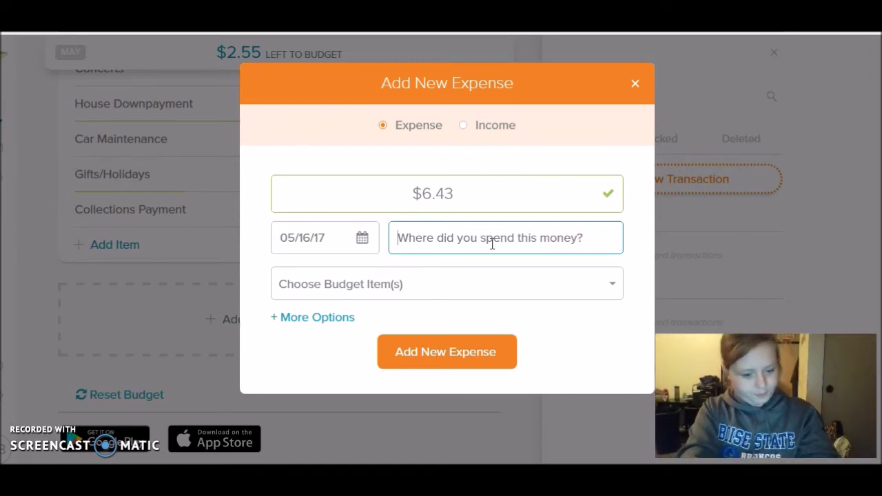
type("Moms gft")
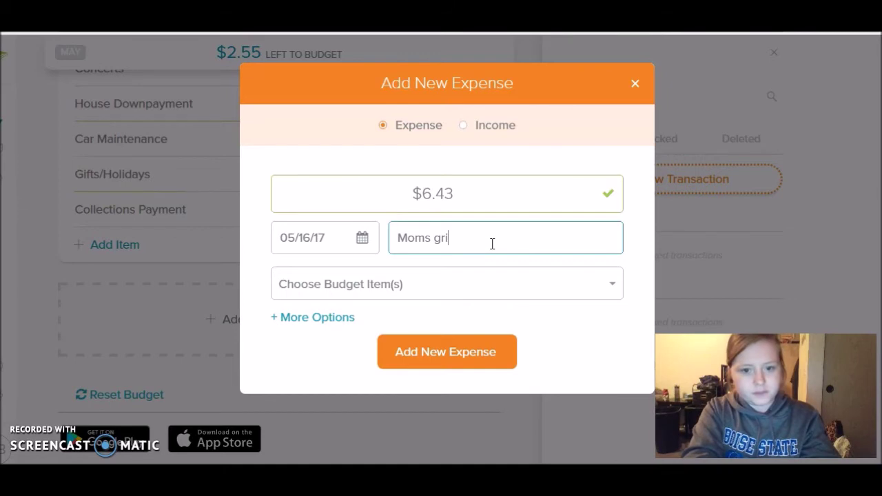
key("BackSpace")
key("BackSpace")
type("ift")
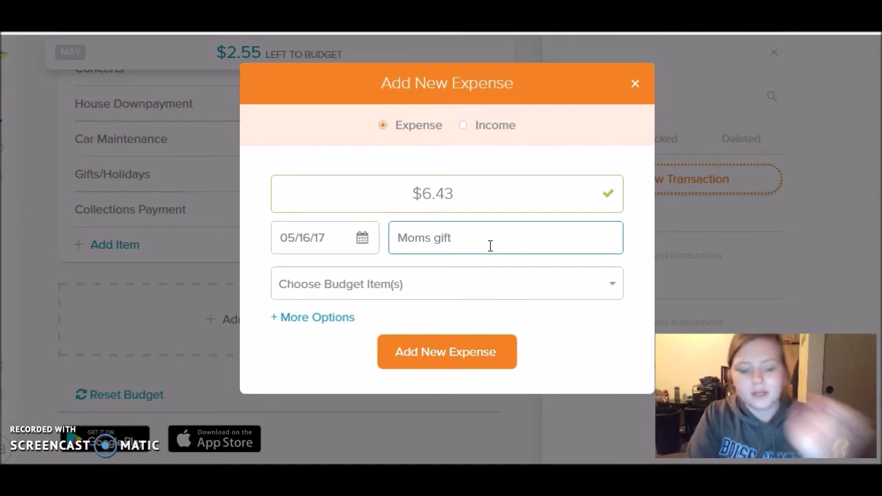
Assign the $6.43 Moms gift expense to the Gifts/Holidays budget item under Sinking Funds and track it
left_click(475, 290)
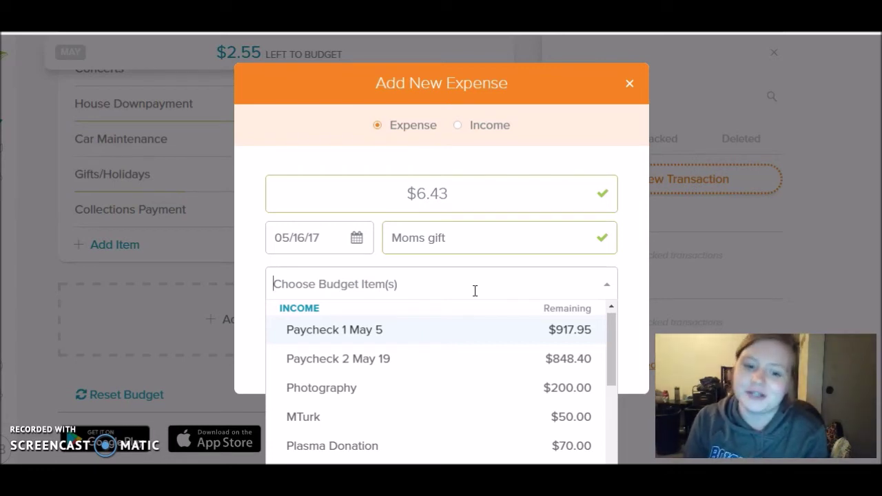
type("holi")
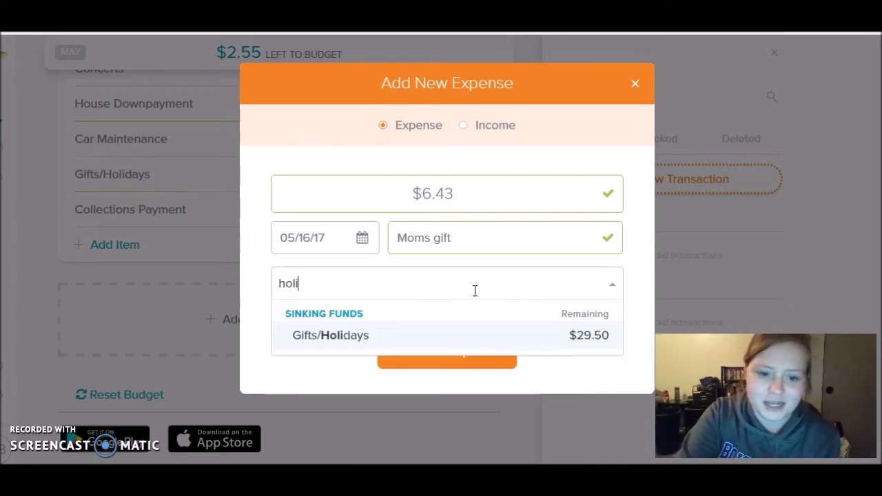
left_click(476, 337)
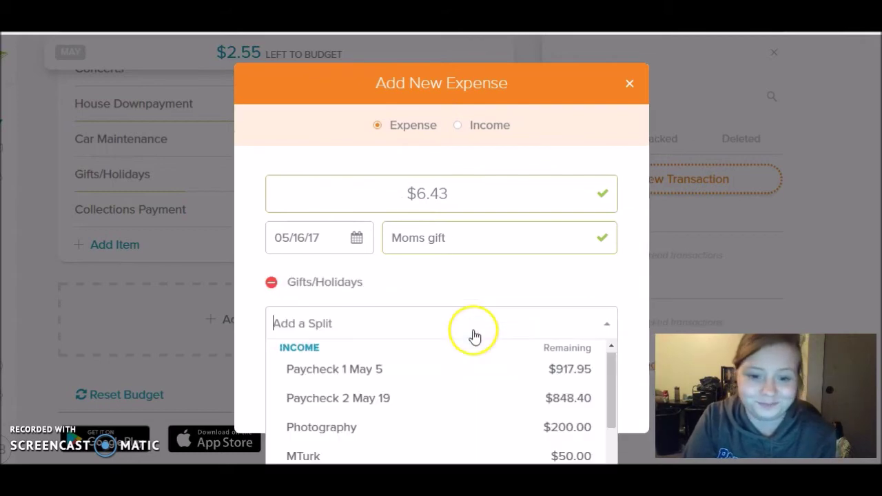
left_click(473, 294)
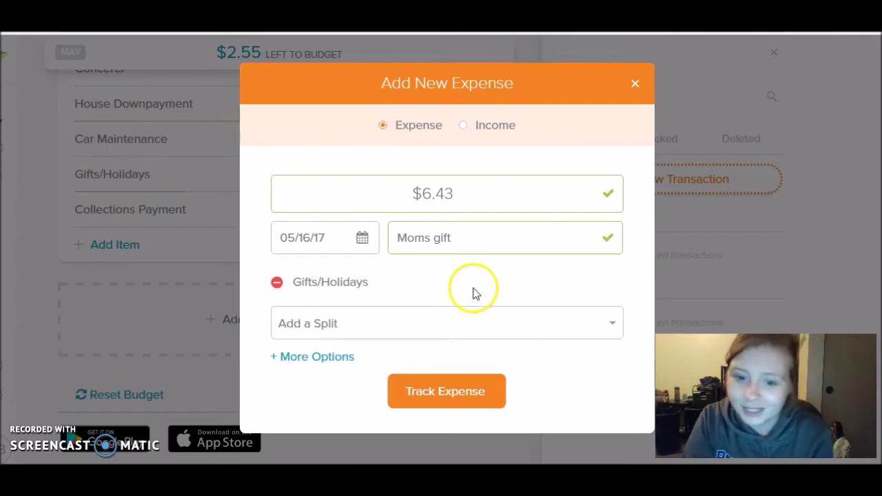
left_click(454, 390)
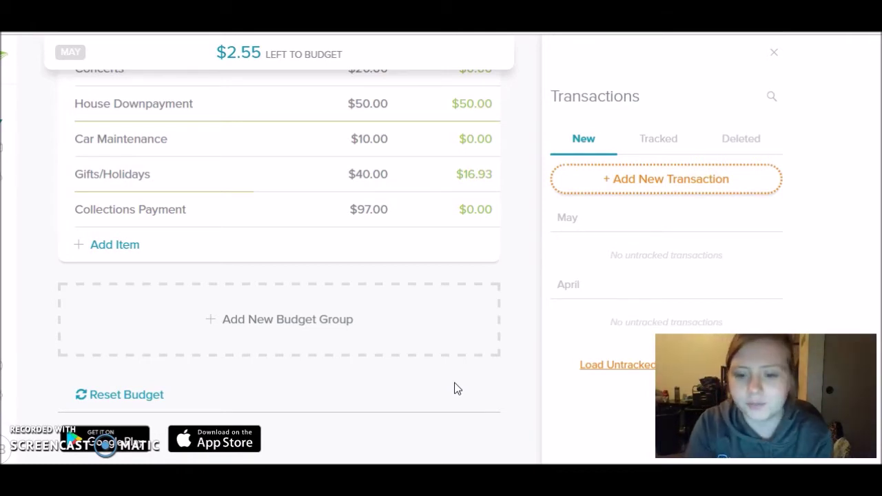
Start a new expense transaction of $1.50 described as Dutch
left_click(648, 187)
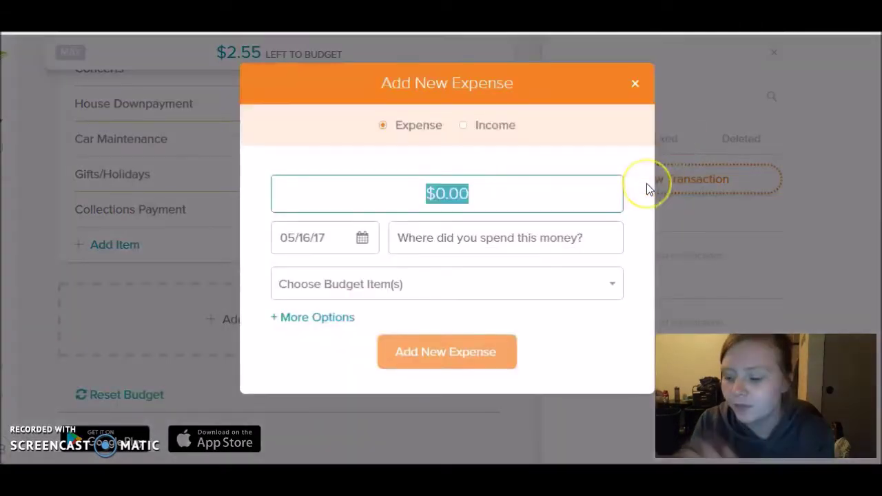
type("1.50")
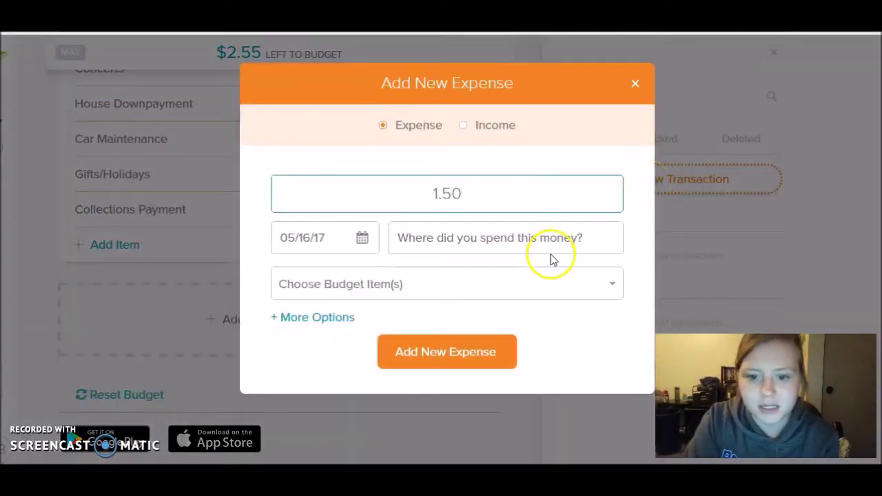
left_click(551, 234)
type("Dutch")
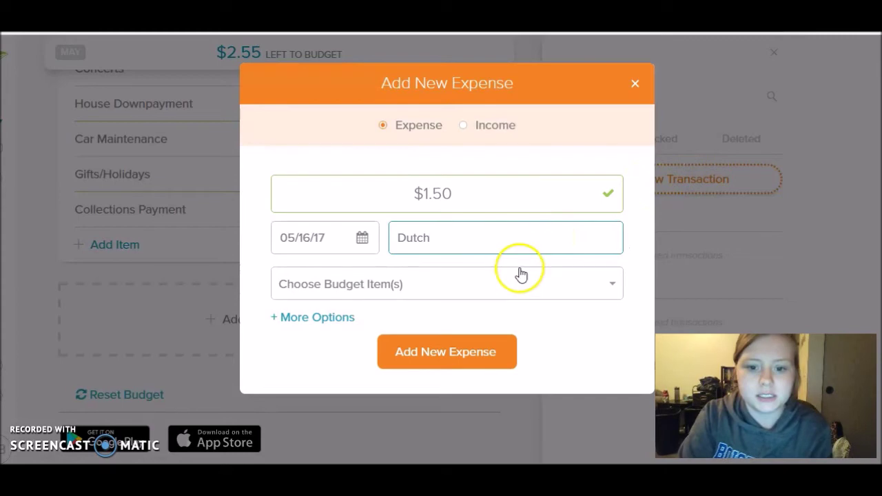
Assign the $1.50 Dutch expense to the Groceries budget item under Neccesities and track it
left_click(522, 271)
type("gr")
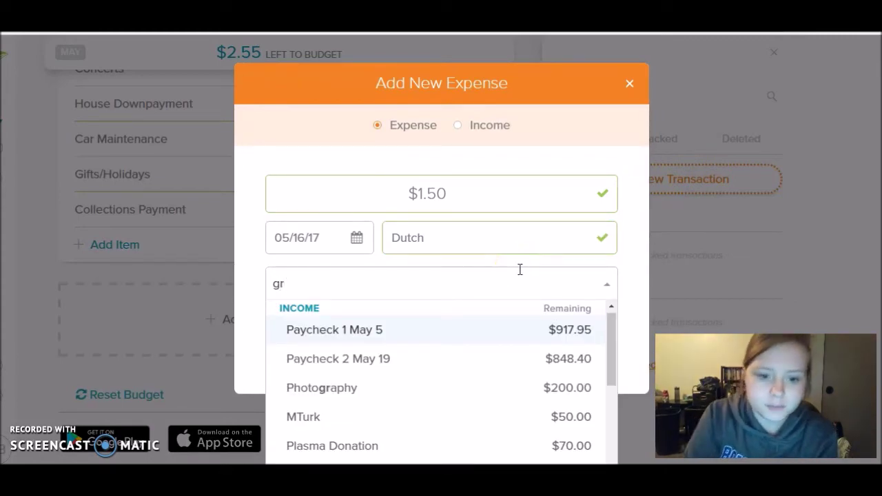
type("ocer")
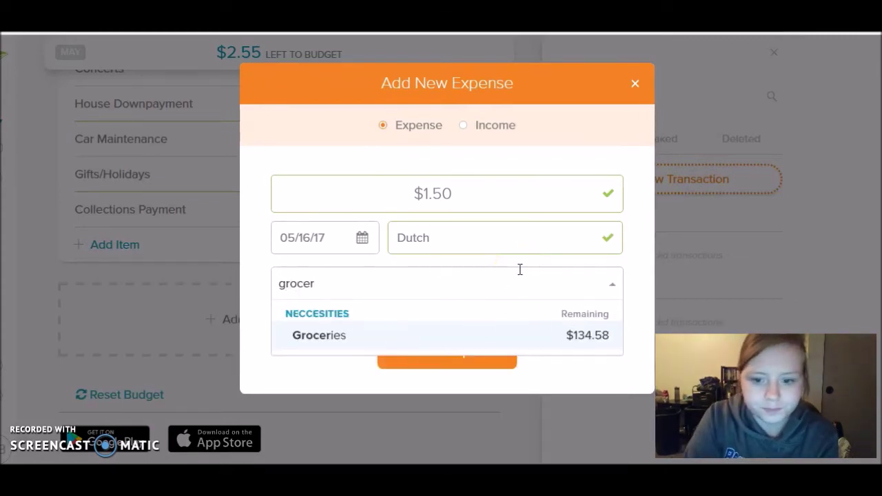
left_click(525, 338)
left_click(512, 286)
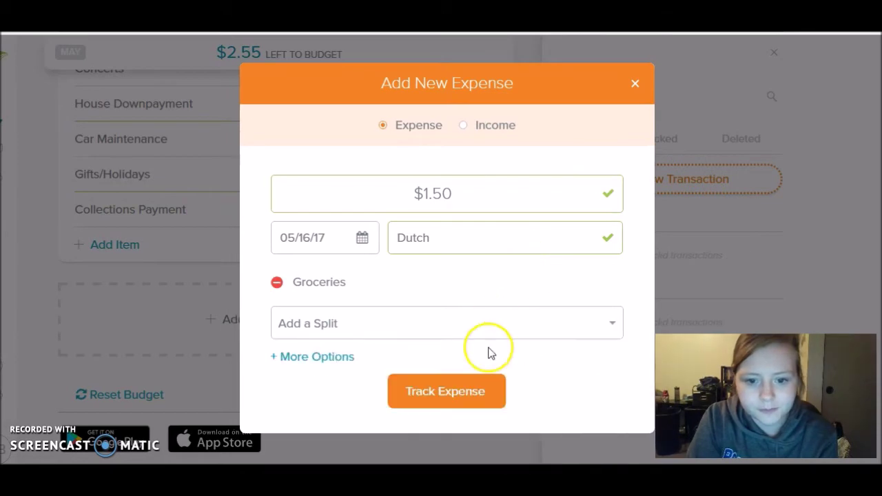
left_click(462, 389)
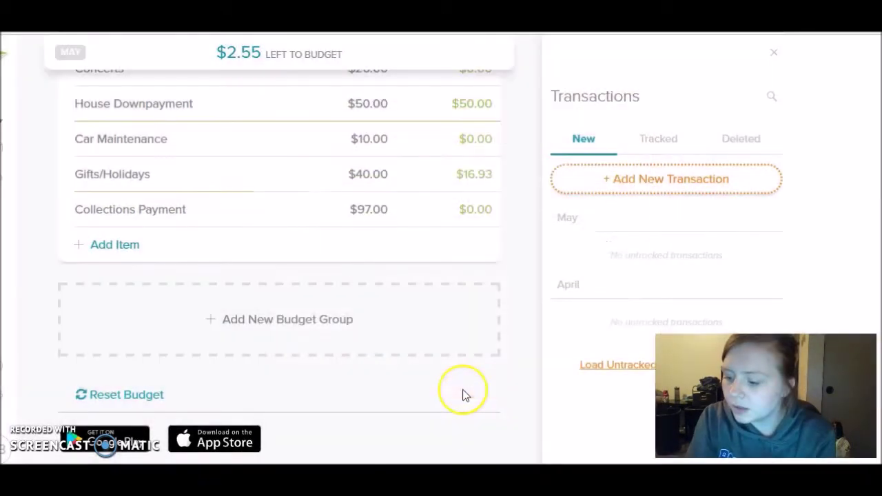
Start a new expense transaction of $60.40 described as target
left_click(640, 183)
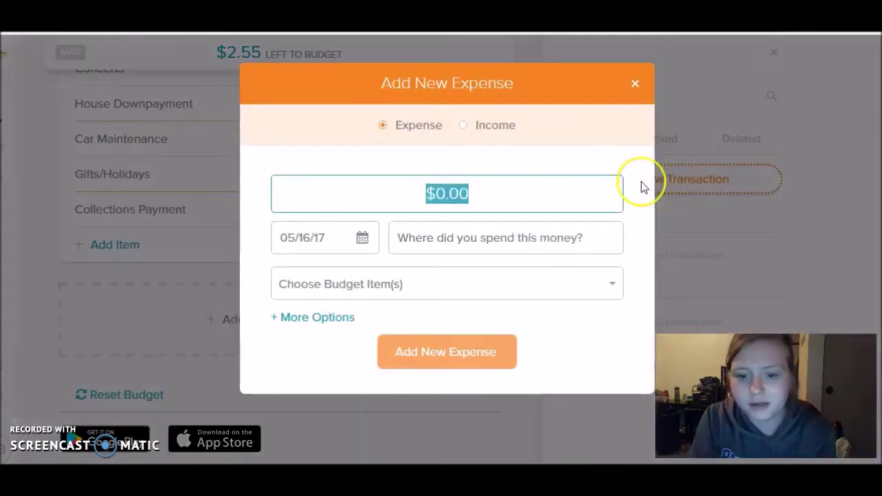
type("60.40")
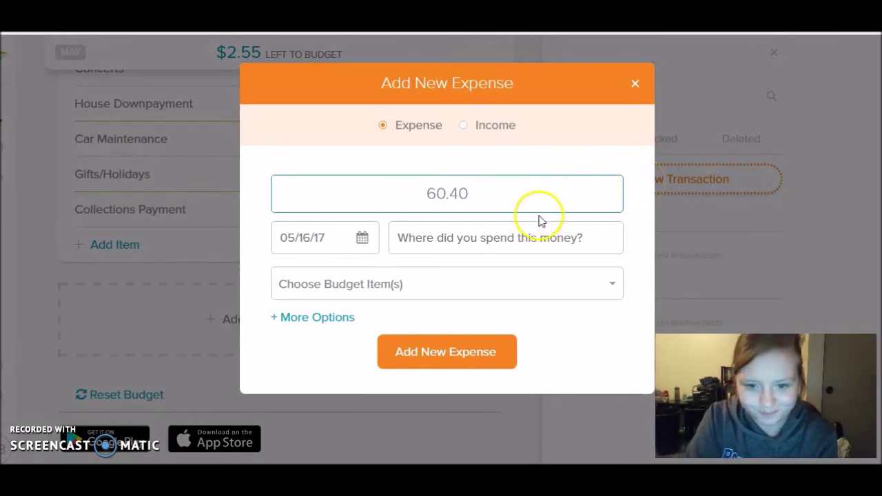
left_click(512, 238)
type("tage")
key("BackSpace")
key("BackSpace")
type("rget")
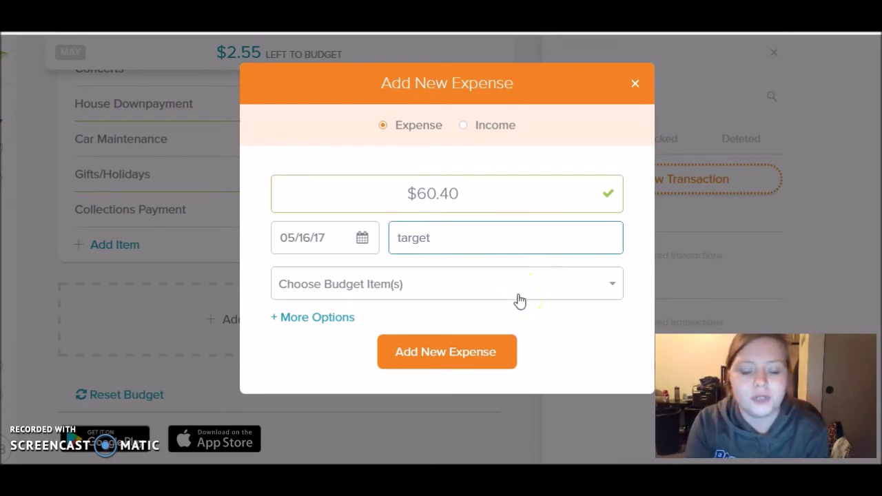
Assign the $60.40 target expense to the Miscellaneous/Hawaii $$$ budget item and track it
left_click(518, 298)
type("misc")
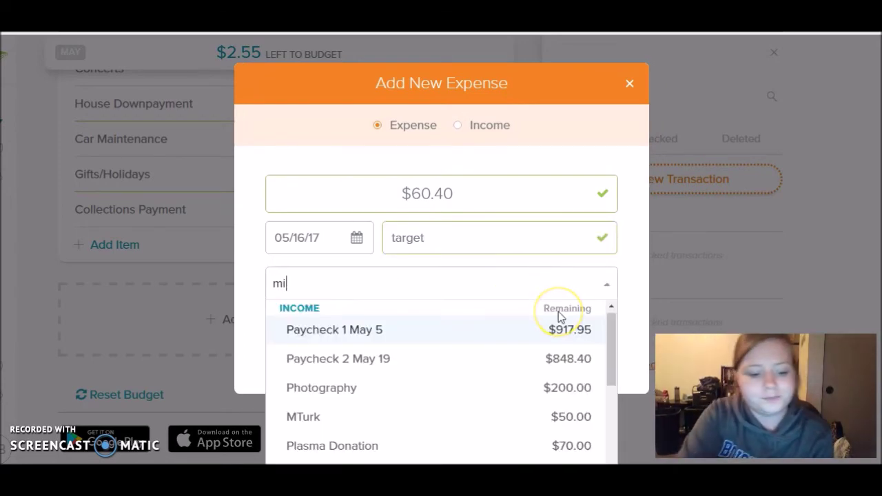
left_click(547, 337)
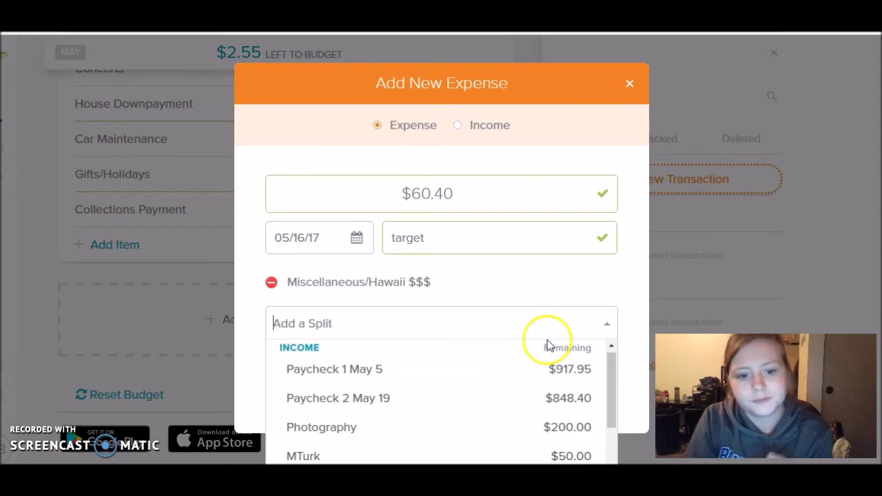
left_click(535, 282)
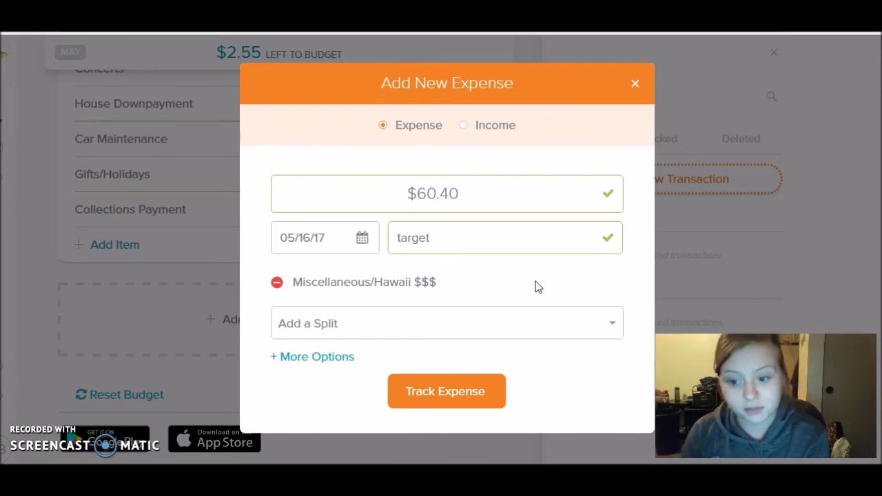
left_click(517, 298)
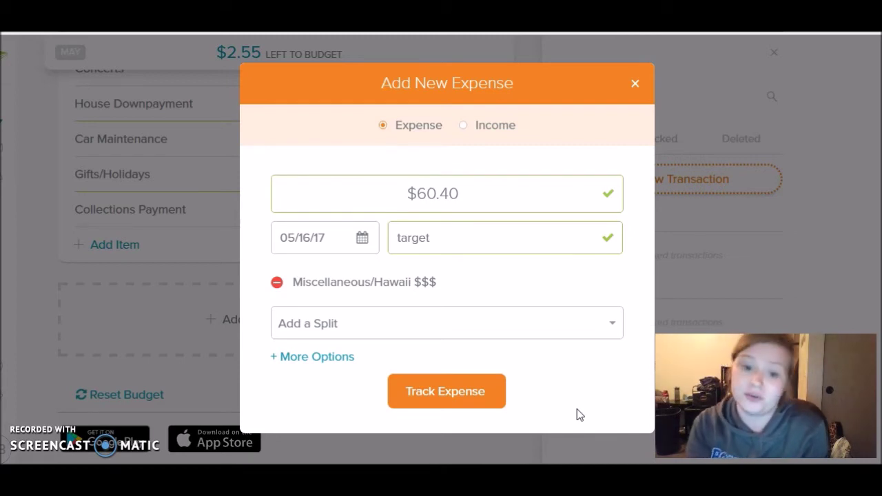
left_click(497, 399)
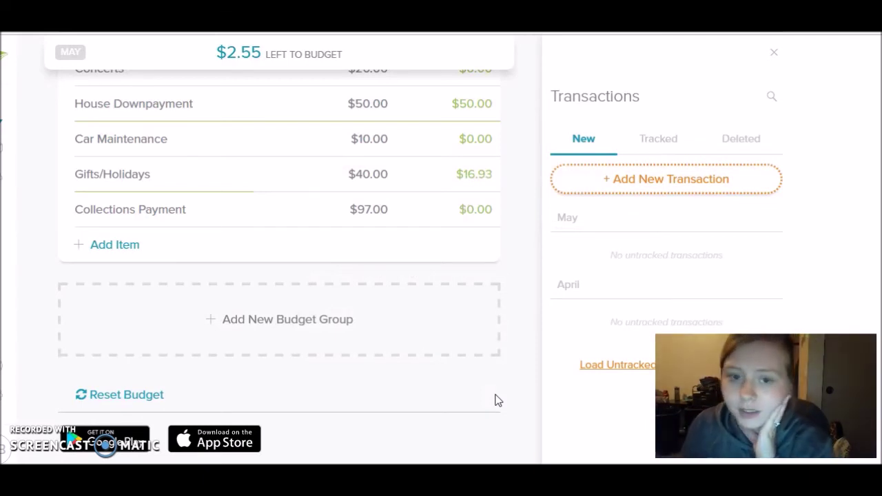
Start a new expense transaction of $13.60 described as jimmy johns
left_click(671, 181)
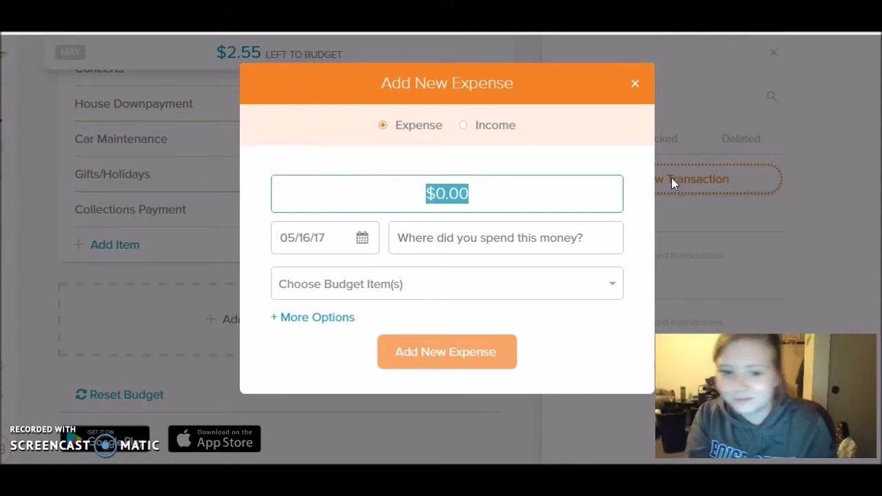
left_click(518, 199)
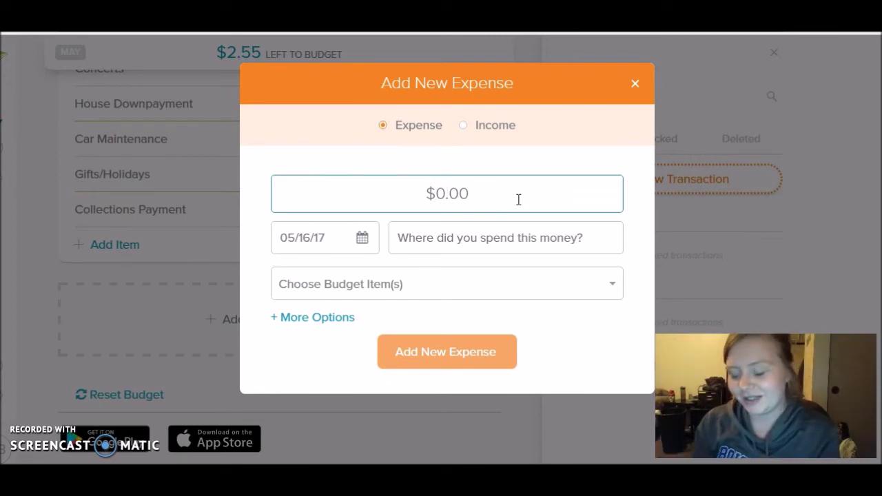
type("13.60")
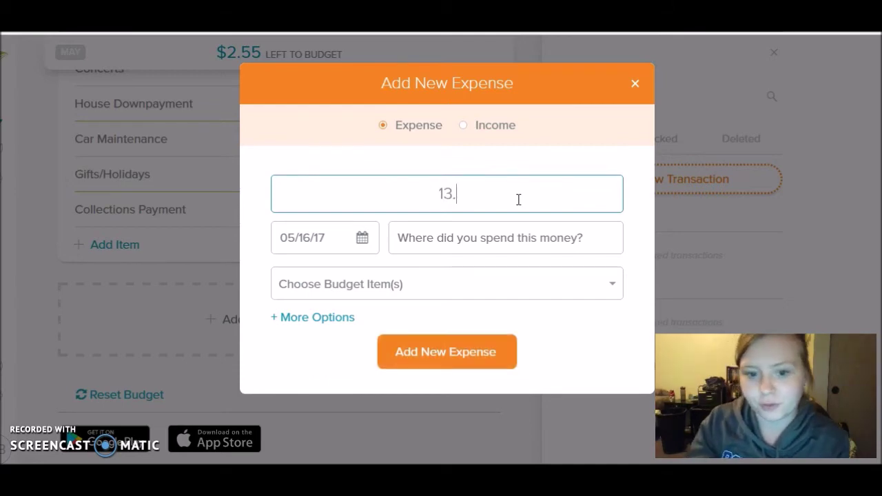
left_click(502, 238)
type("jim")
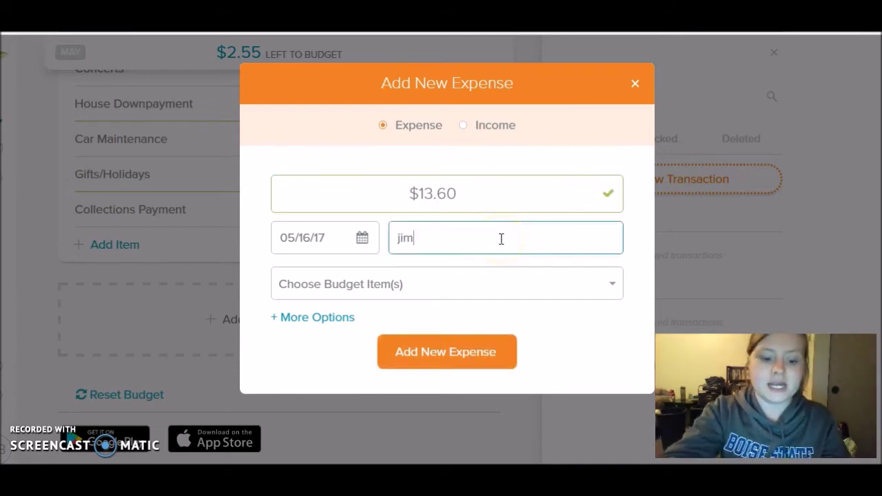
type("my hos")
key("BackSpace")
key("BackSpace")
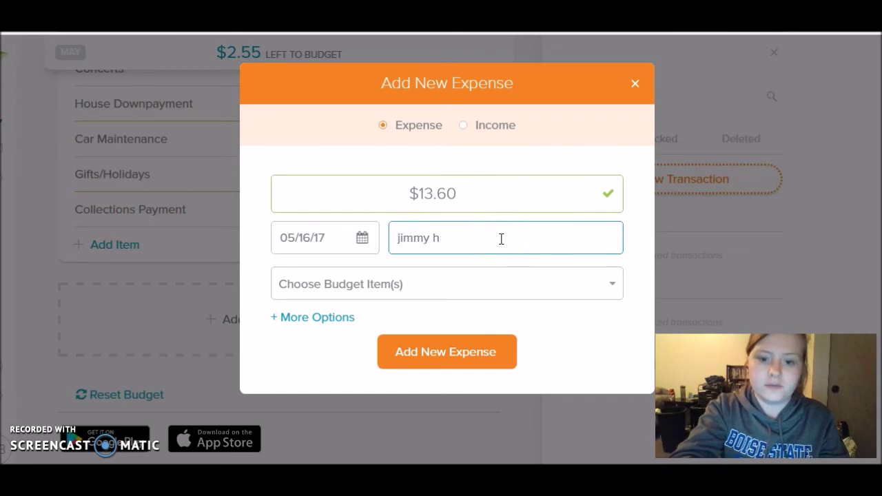
key("BackSpace")
key("BackSpace")
type("johns")
Assign the $13.60 jimmy johns expense to the Groceries budget item under Neccesities and track it
left_click(488, 288)
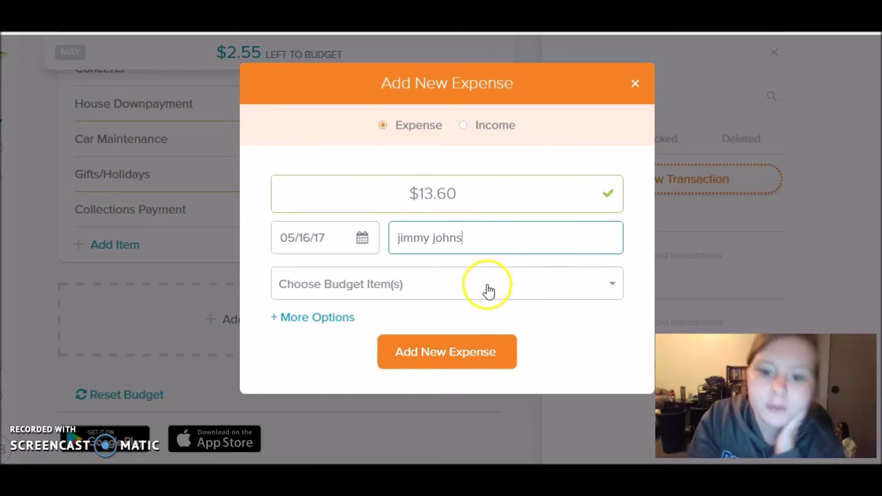
type("grocer")
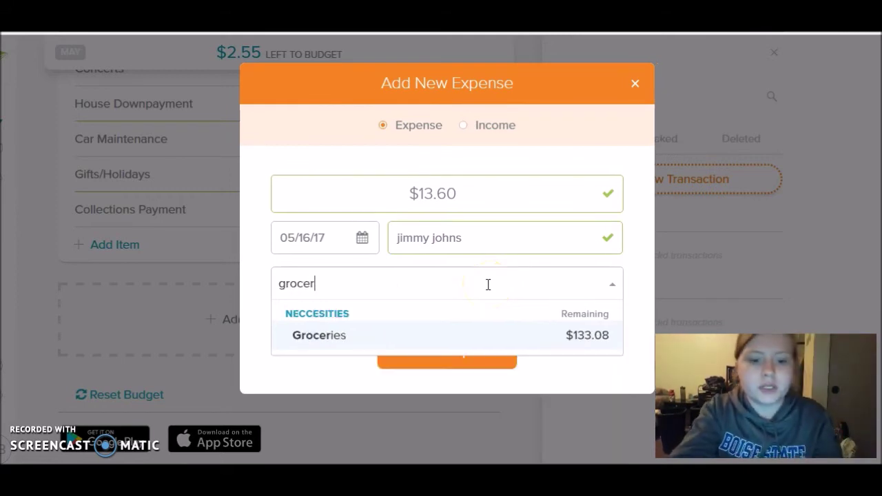
left_click(487, 334)
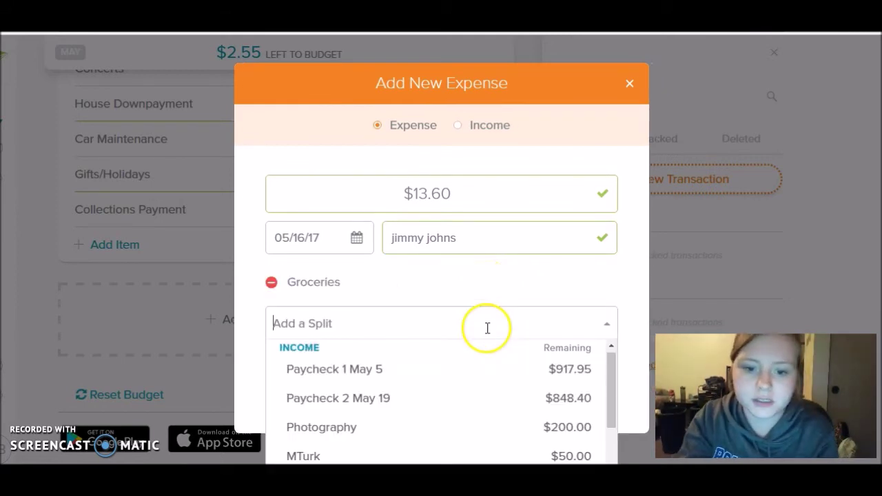
left_click(472, 285)
left_click(447, 391)
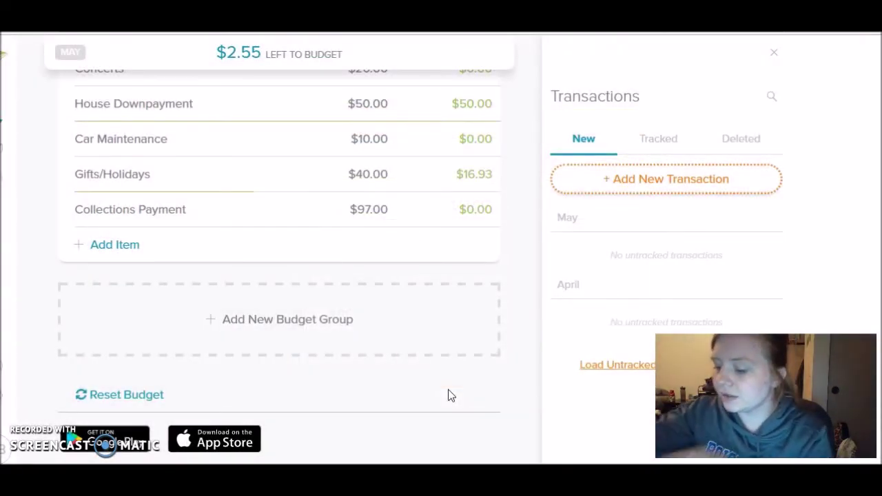
Add a $1.97 expense without a description, assign it to the Gifts/Holidays budget item and track it
left_click(614, 187)
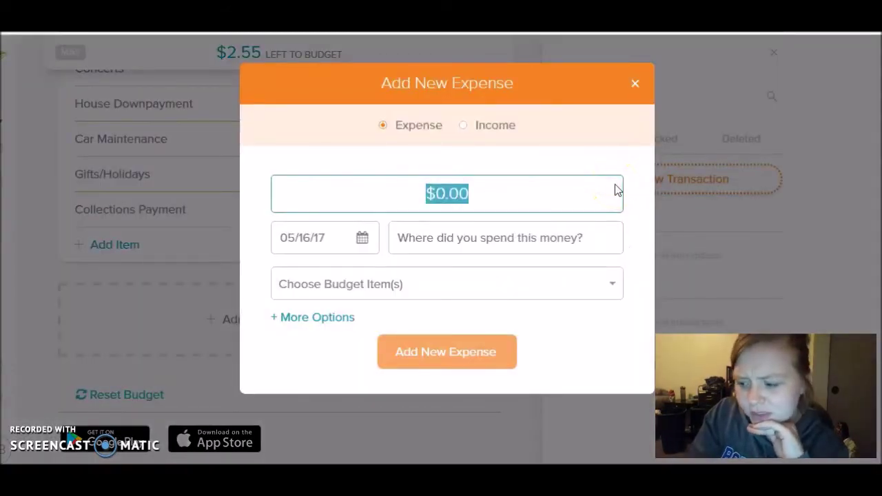
type("1.97")
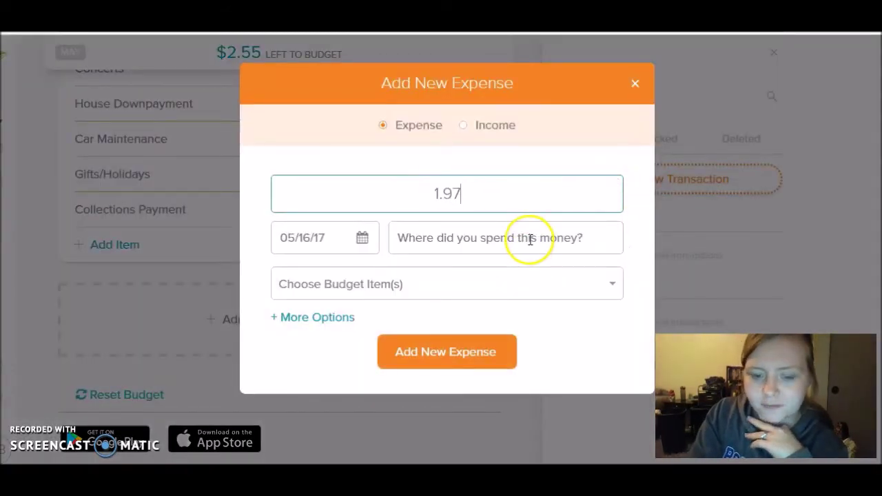
left_click(512, 288)
type("gift")
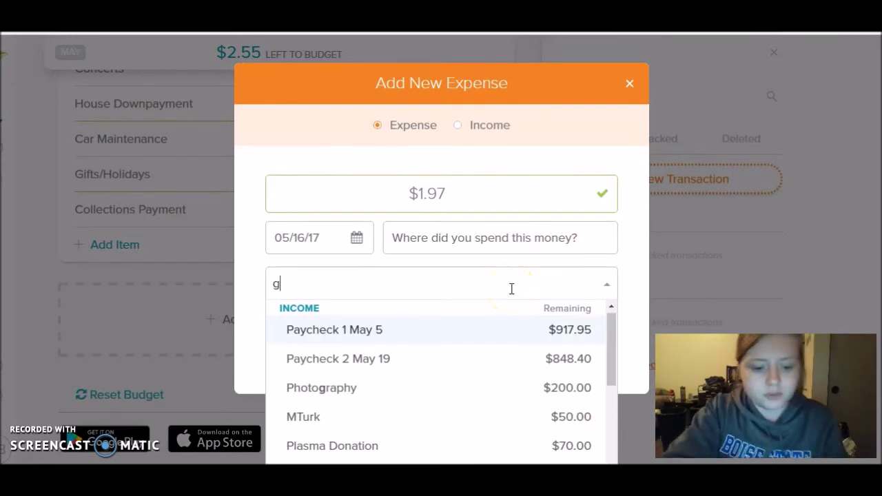
left_click(500, 338)
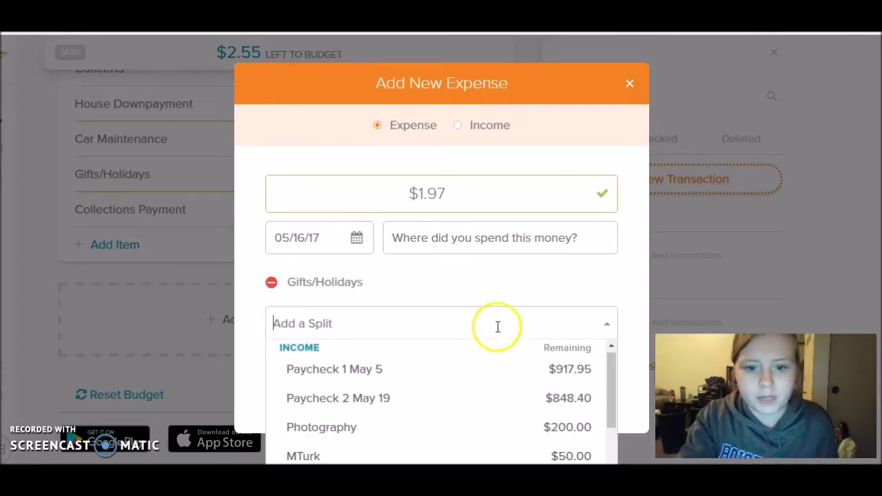
left_click(496, 276)
left_click(461, 391)
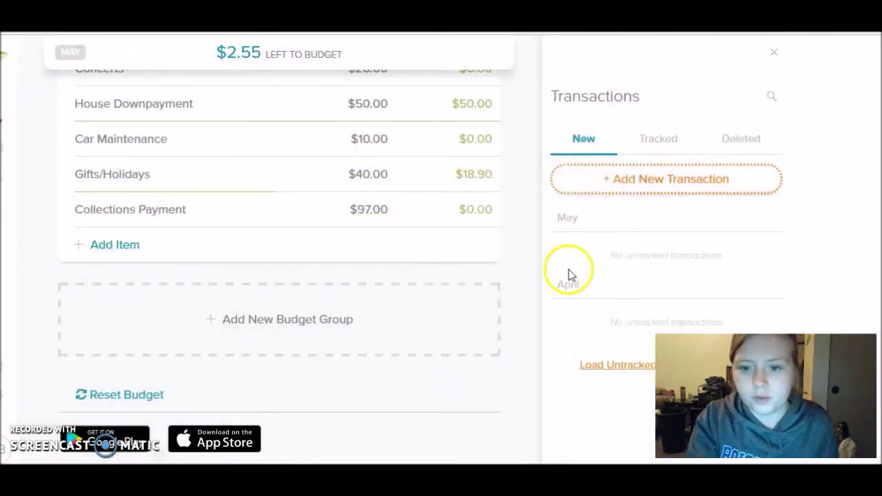
Start a new expense transaction of $1.62 and begin its description
left_click(611, 179)
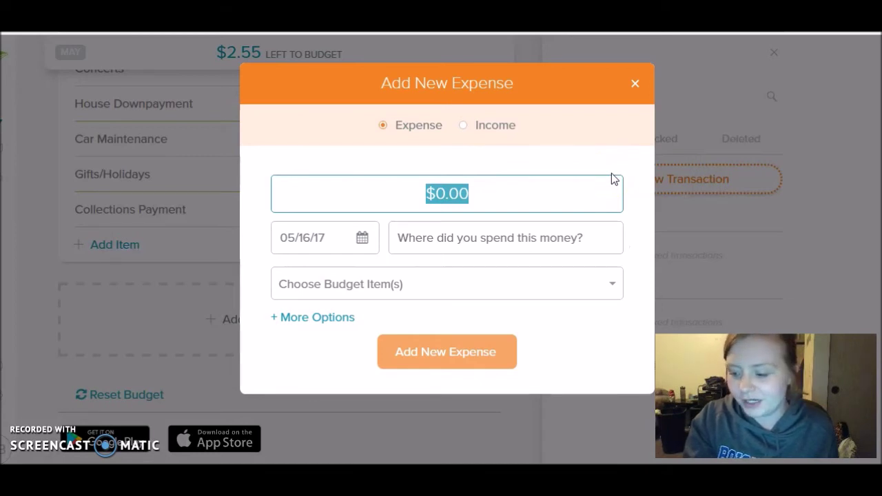
type("1.62")
left_click(549, 268)
left_click(542, 243)
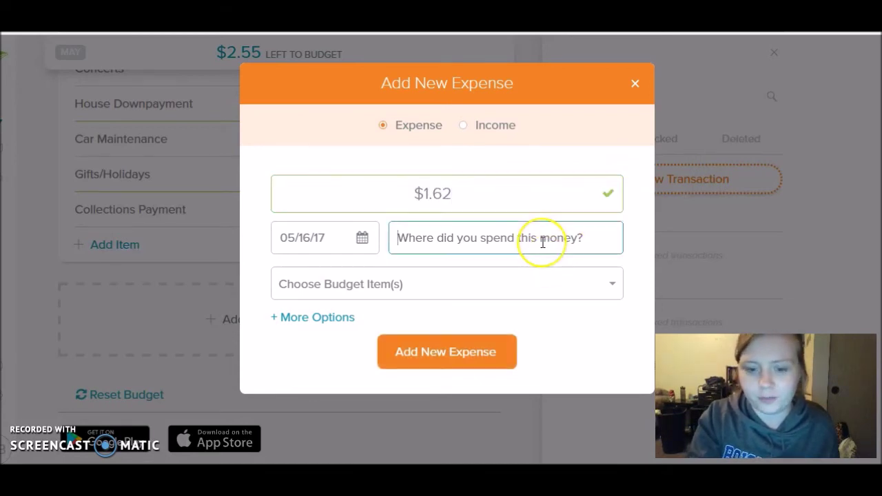
type("gro")
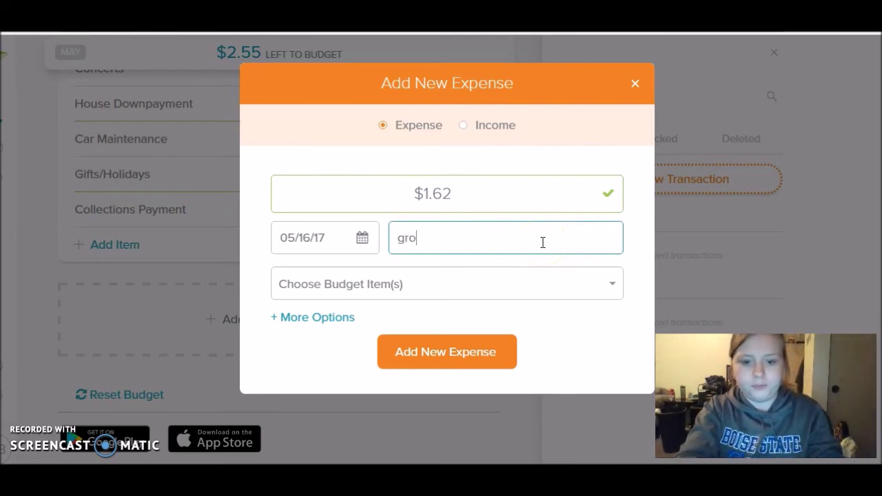
type("ceries")
key("BackSpace")
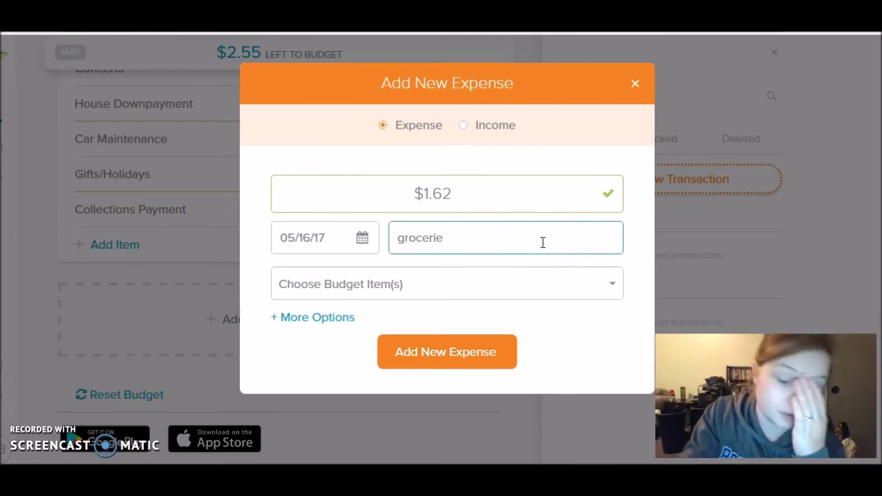
key("BackSpace")
key("BackSpace")
key("BackSpace")
key("BackSpace")
key("BackSpace")
key("BackSpace")
key("BackSpace")
key("BackSpace")
Describe the $1.62 expense as monster
type("n")
key("BackSpace")
type("monster")
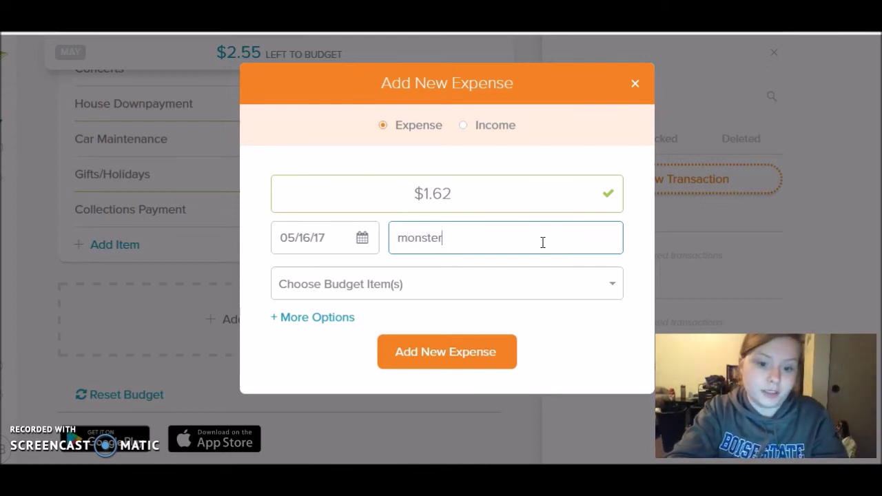
type("groce")
key("BackSpace")
key("BackSpace")
key("BackSpace")
key("BackSpace")
key("BackSpace")
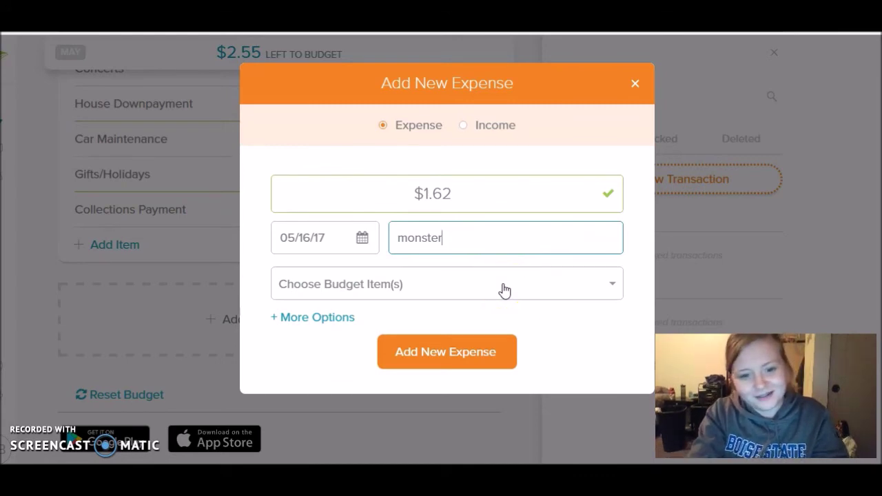
Assign the $1.62 monster expense to the Groceries budget item under Neccesities and track it
left_click(390, 284)
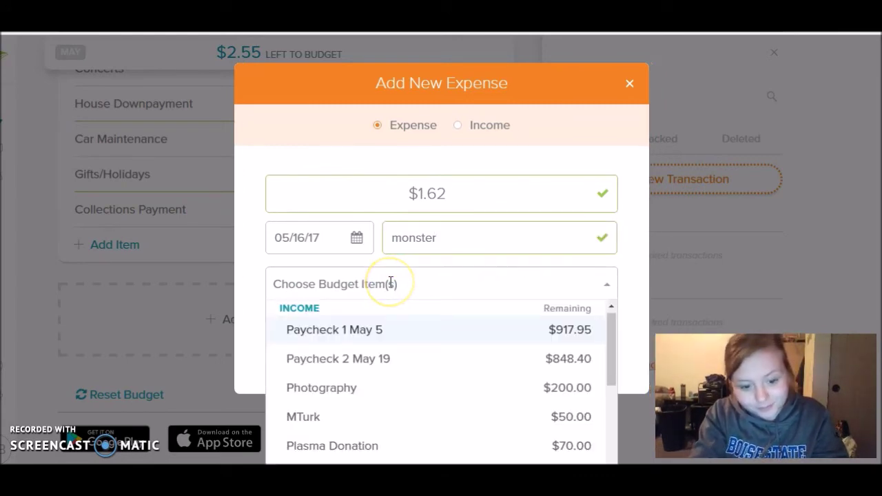
type("grocer")
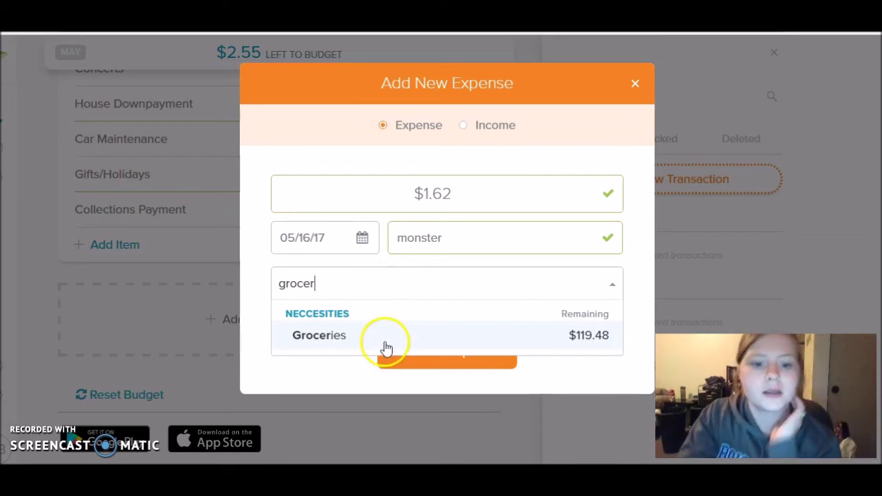
left_click(385, 348)
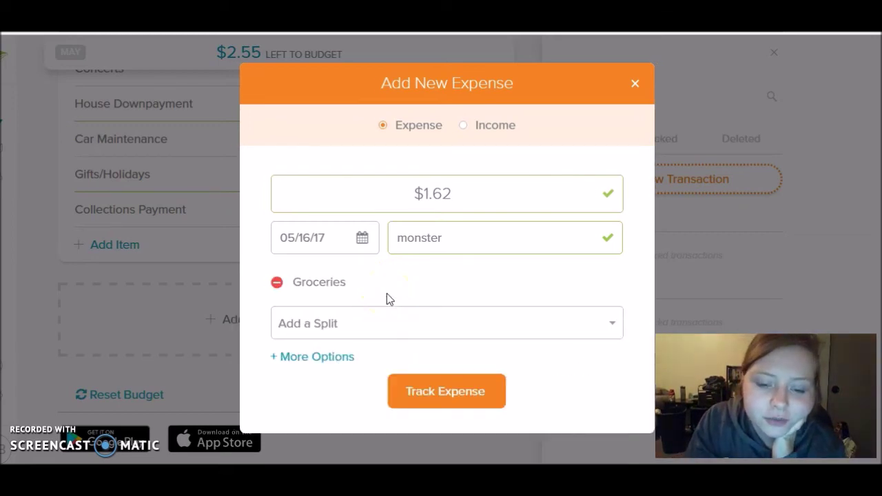
left_click(436, 384)
left_click(594, 363)
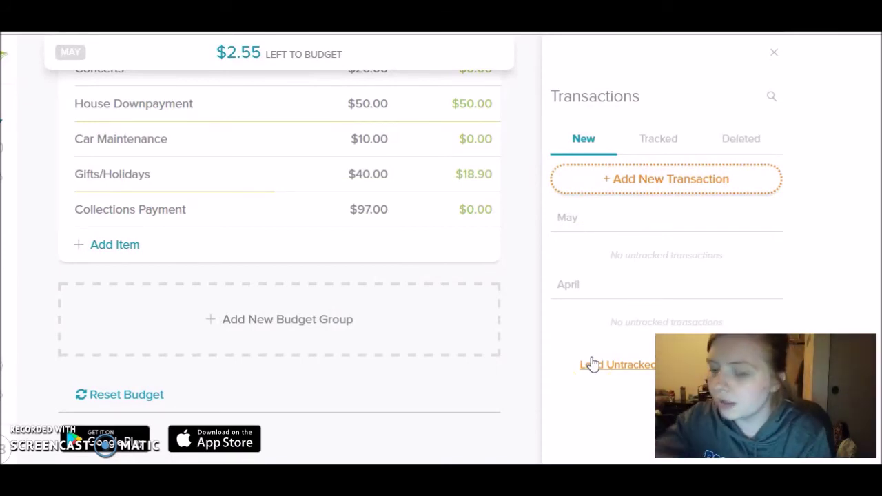
Start a new expense transaction of $10.00 and describe it as dutch
left_click(674, 178)
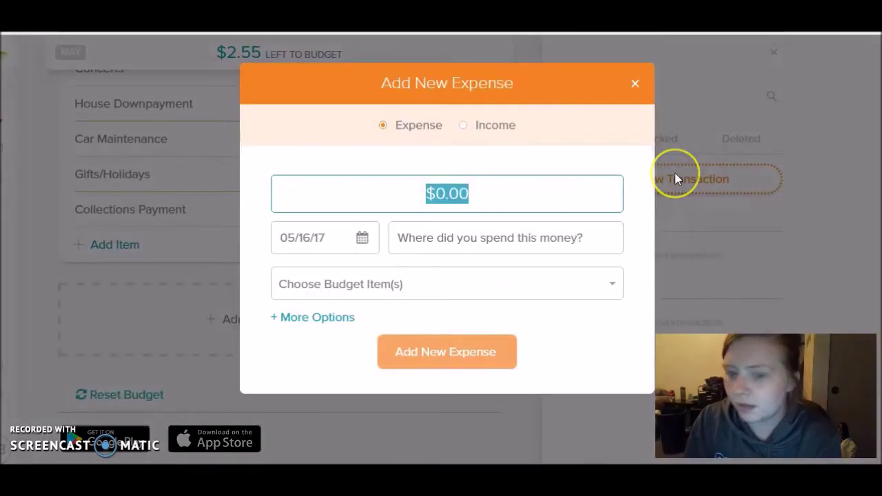
type("10.00")
left_click(584, 237)
type("dutcg")
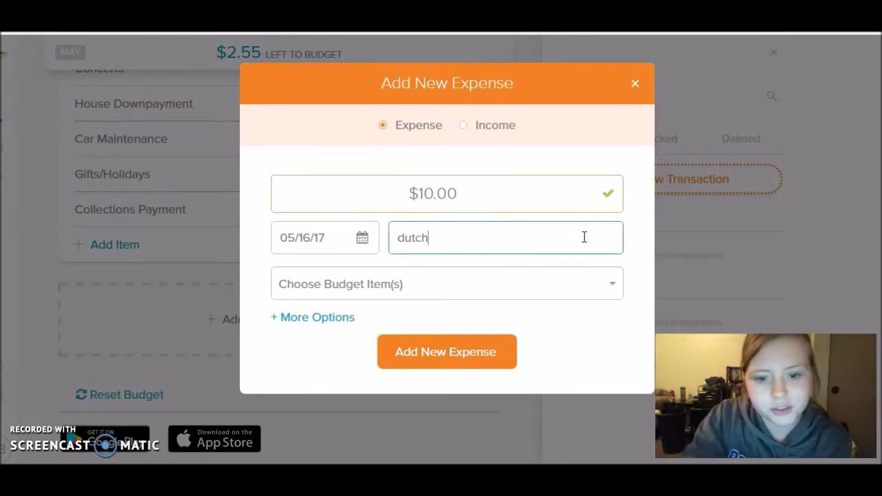
Assign the $10.00 dutch expense to the Groceries budget item under Neccesities and track it
left_click(536, 292)
left_click(416, 283)
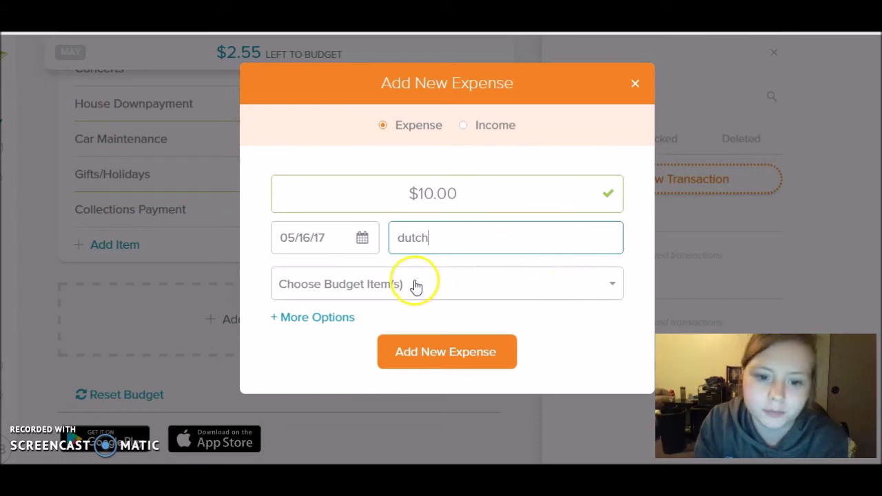
type("gre")
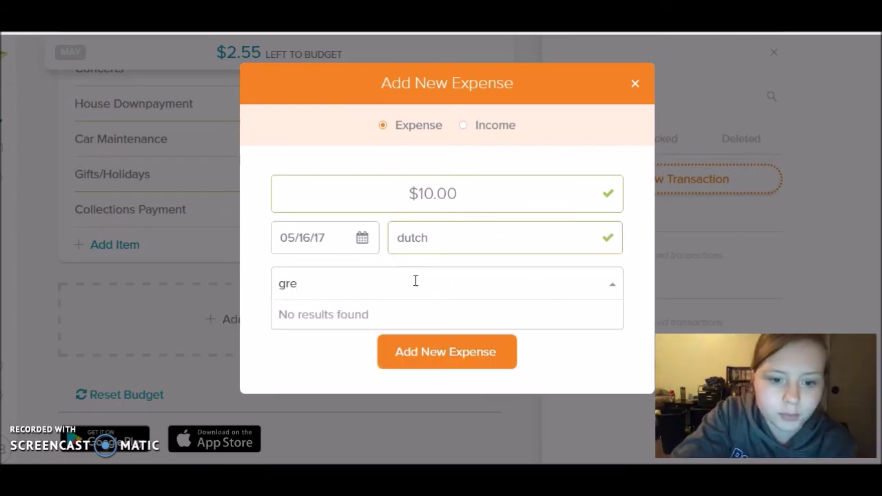
key("BackSpace")
type("ocer")
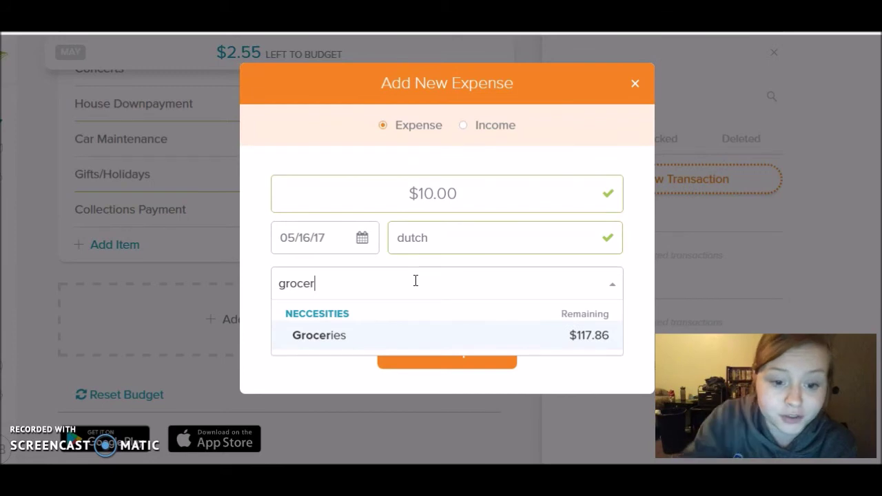
left_click(326, 337)
left_click(338, 301)
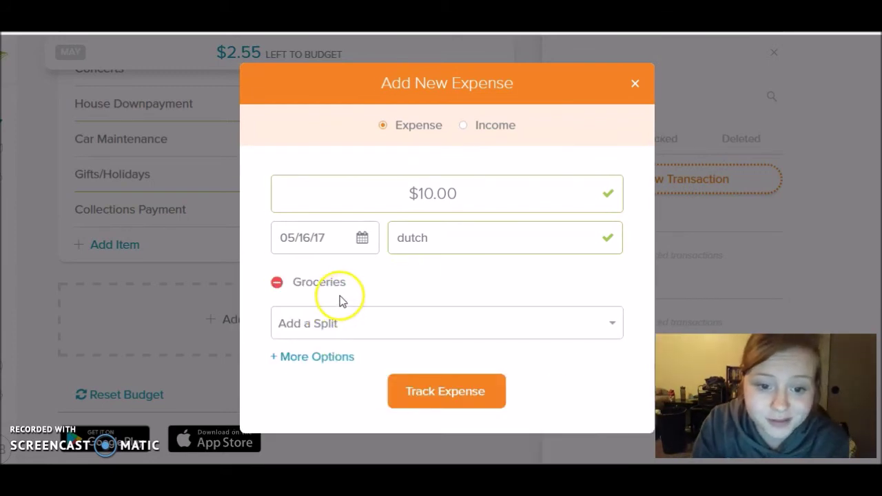
left_click(449, 389)
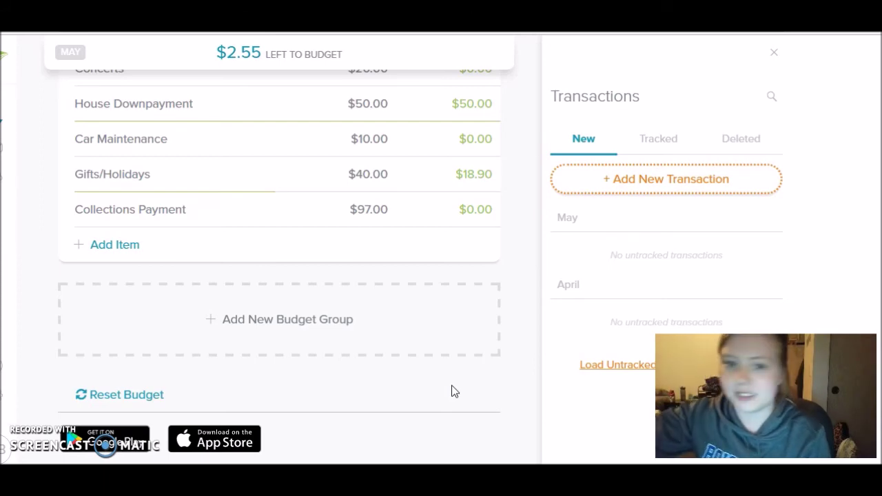
Start a new expense transaction of $6.65 and describe it as TB
left_click(659, 183)
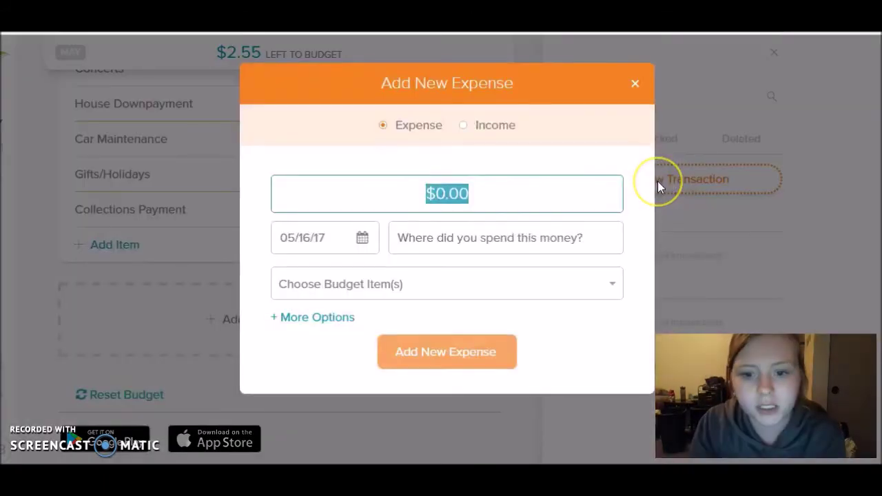
type("6")
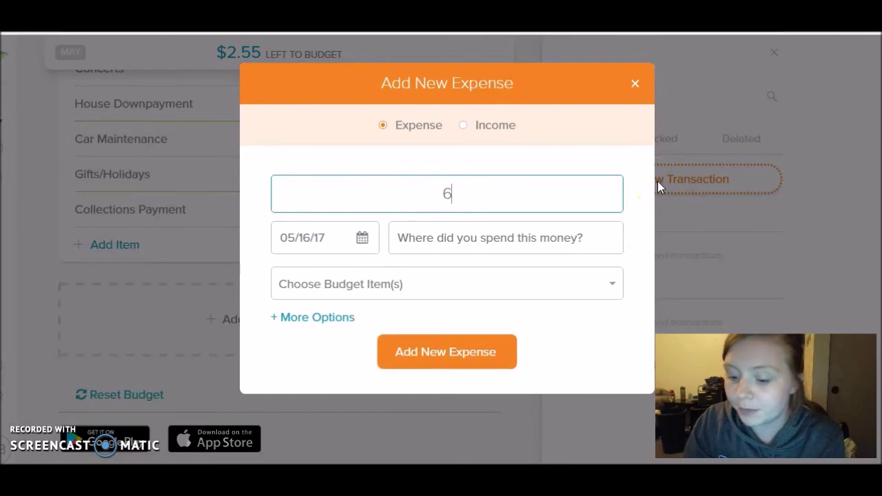
type(".65TB")
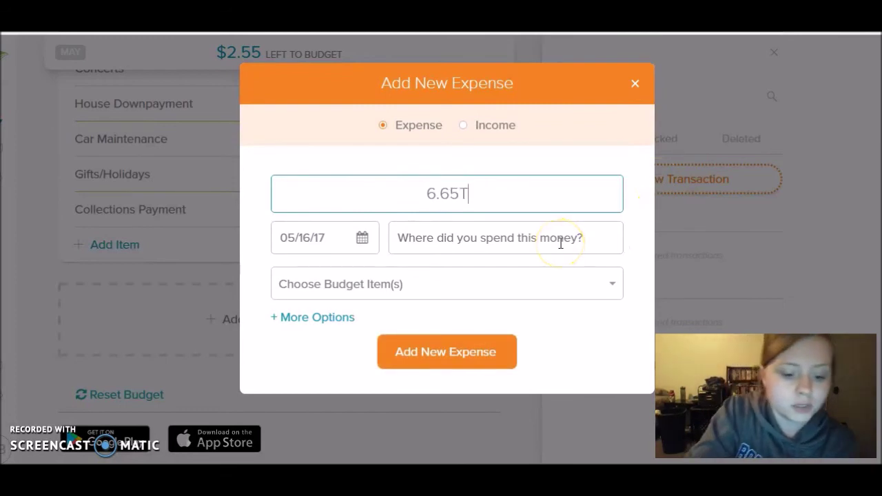
key("BackSpace")
key("BackSpace")
left_click(472, 246)
type("TB")
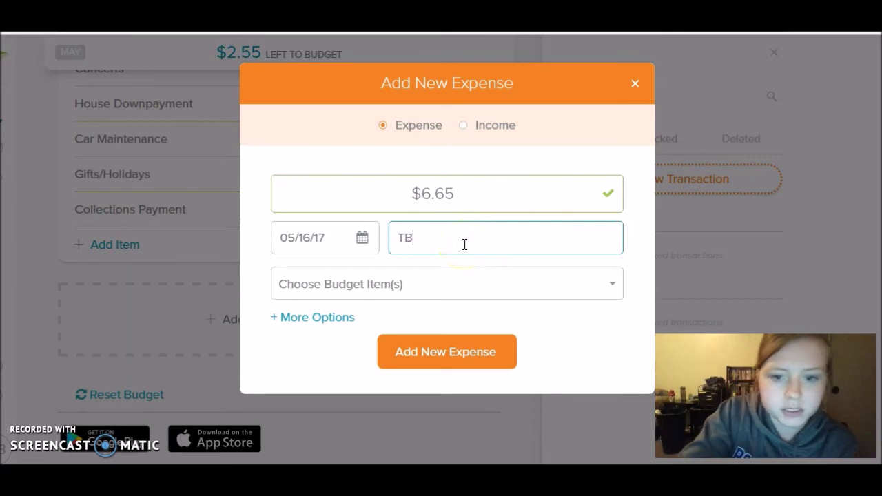
Assign the $6.65 TB expense to the Miscellaneous/Hawaii $$$ budget item under Luxuries and track it
left_click(413, 283)
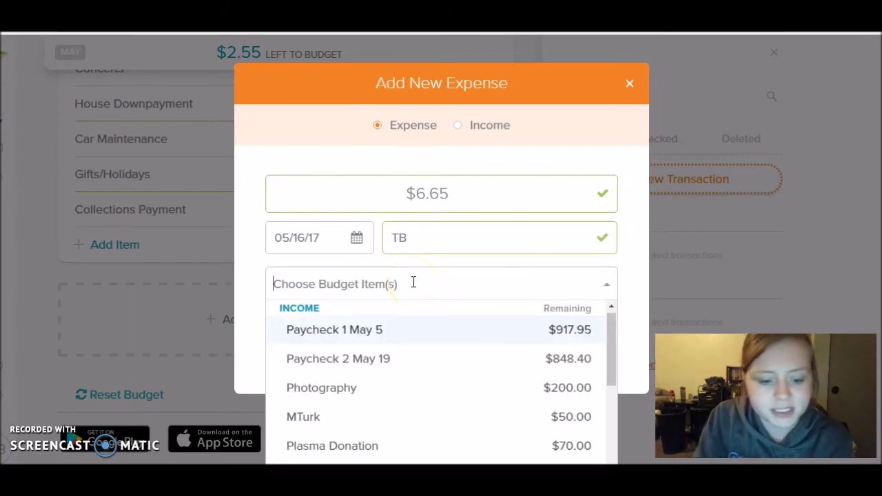
type("g")
key("BackSpace")
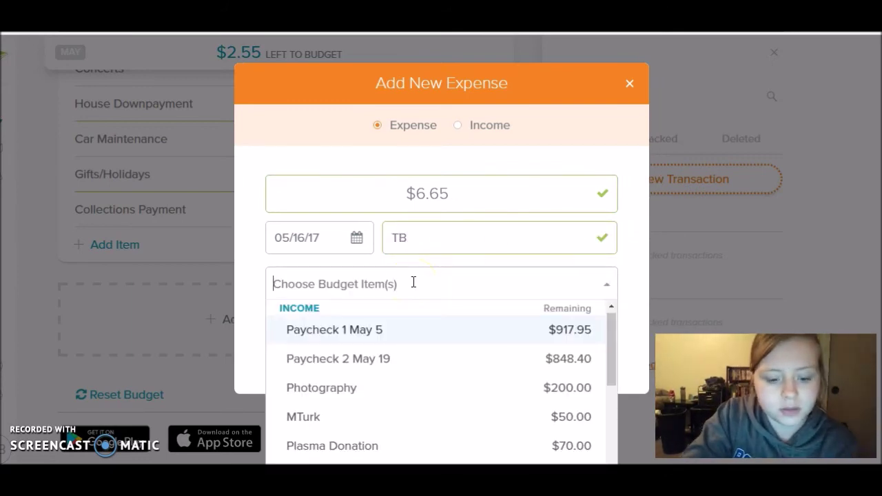
type("misc")
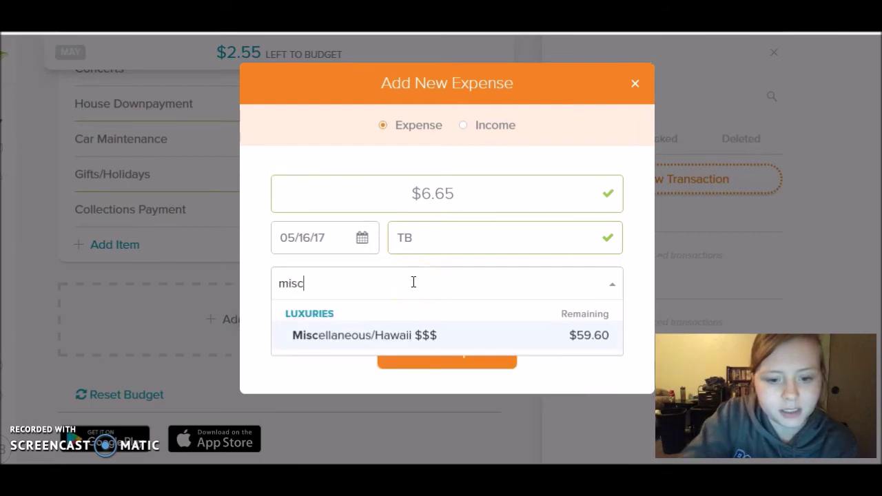
left_click(417, 335)
left_click(447, 297)
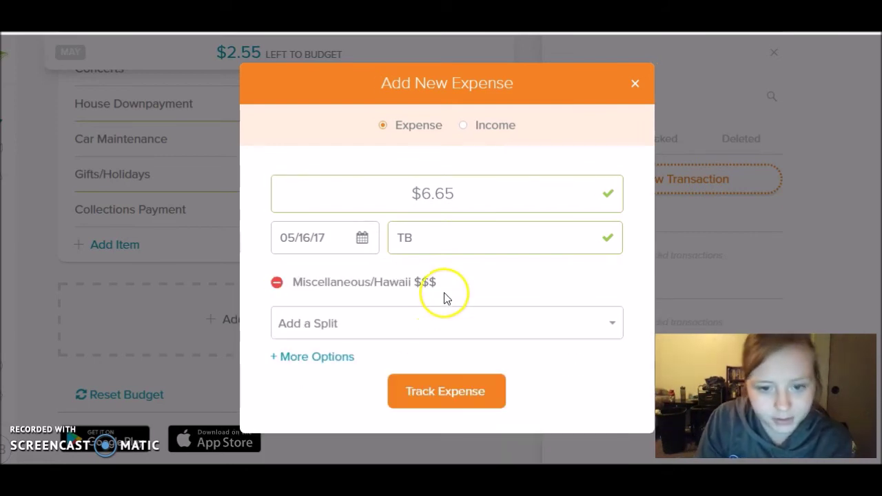
left_click(458, 393)
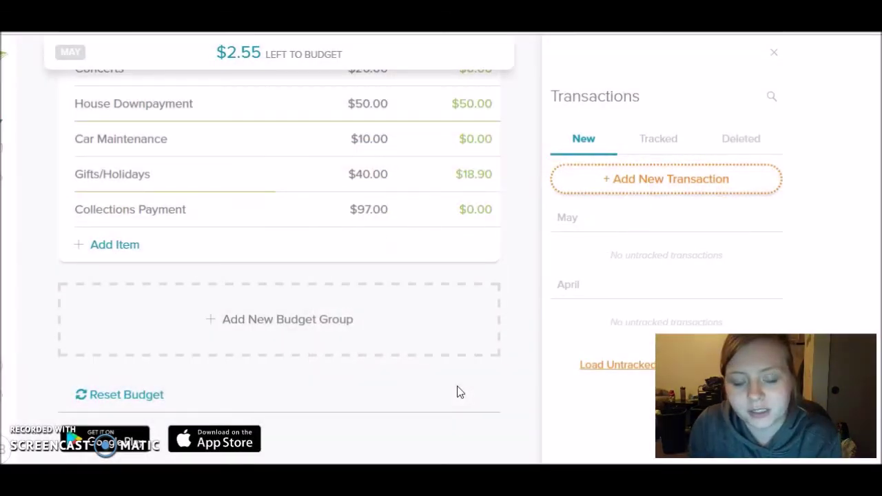
Start a new expense transaction of $3.00 and describe it as parking pass
left_click(661, 193)
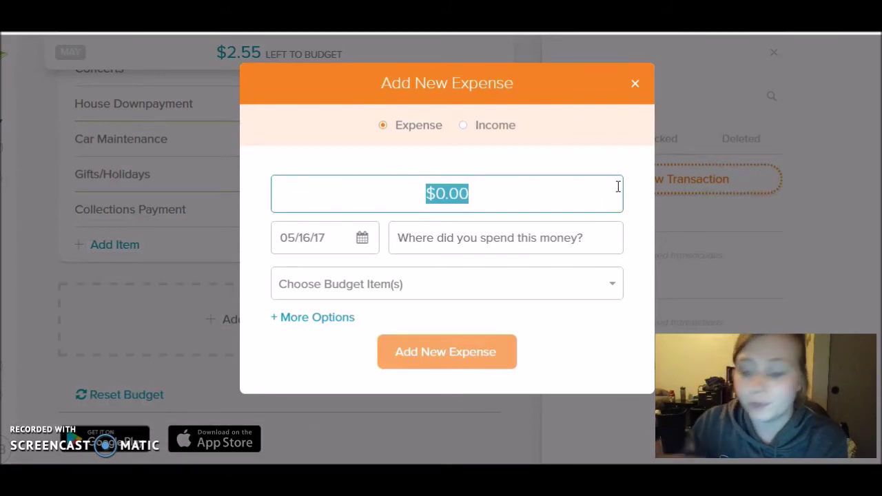
type("3.00")
left_click(590, 205)
left_click(516, 238)
type("parking pass")
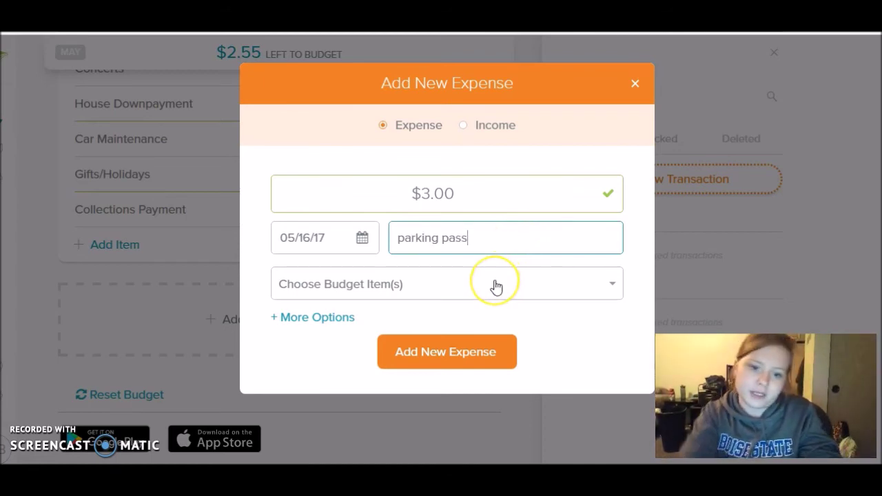
Assign the $3.00 parking pass expense to the Miscellaneous/Hawaii $$$ budget item under Luxuries and track it
left_click(346, 282)
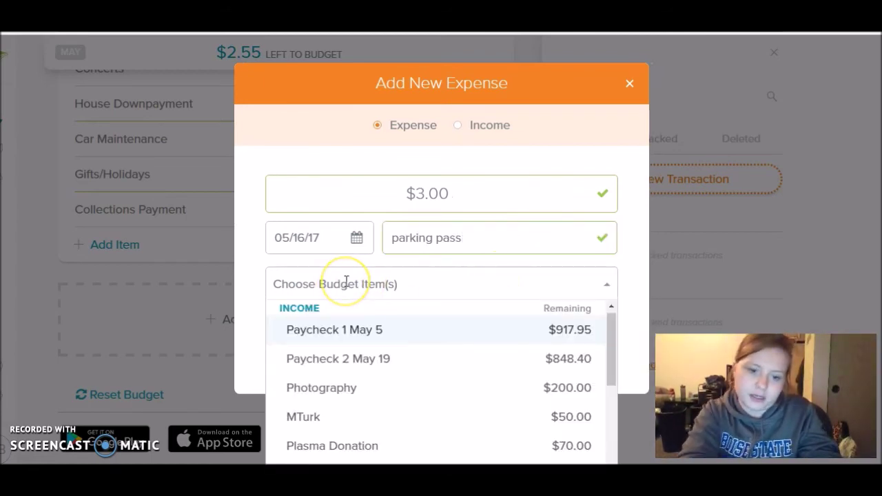
type("misc")
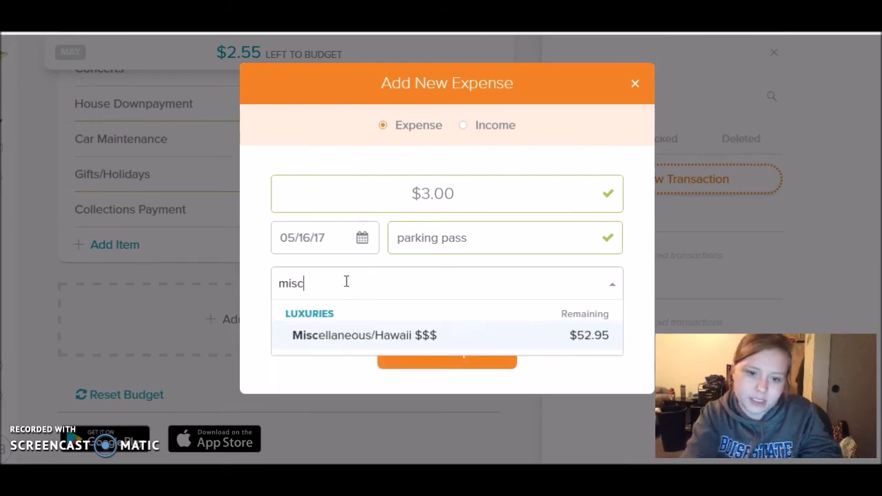
left_click(364, 345)
left_click(425, 279)
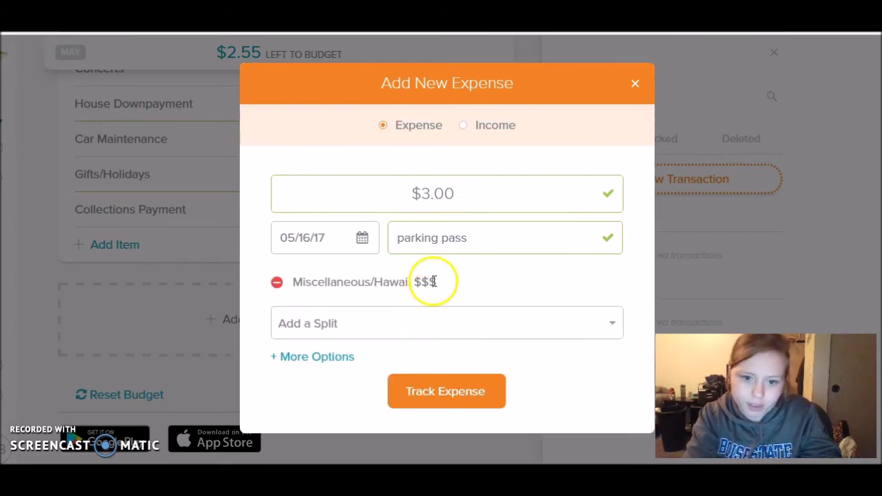
left_click(450, 392)
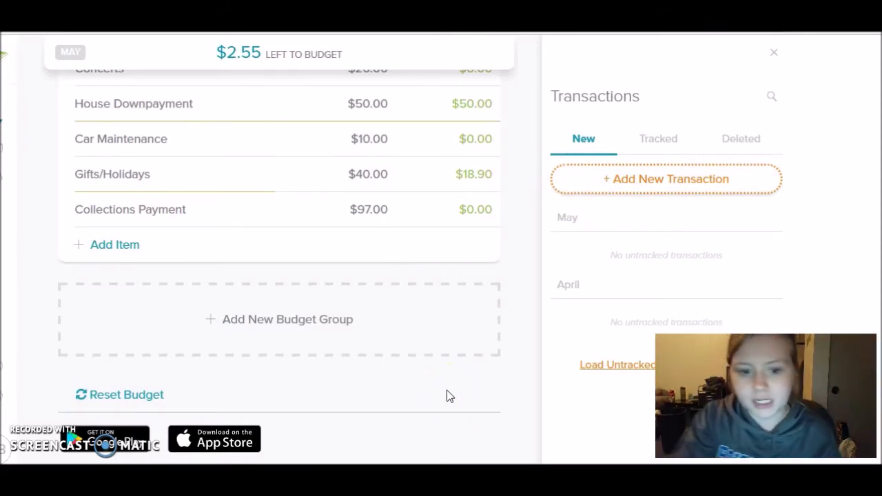
Add a $229.00 expense without a description, assign it to the Braces budget item under Debt and track it
left_click(595, 189)
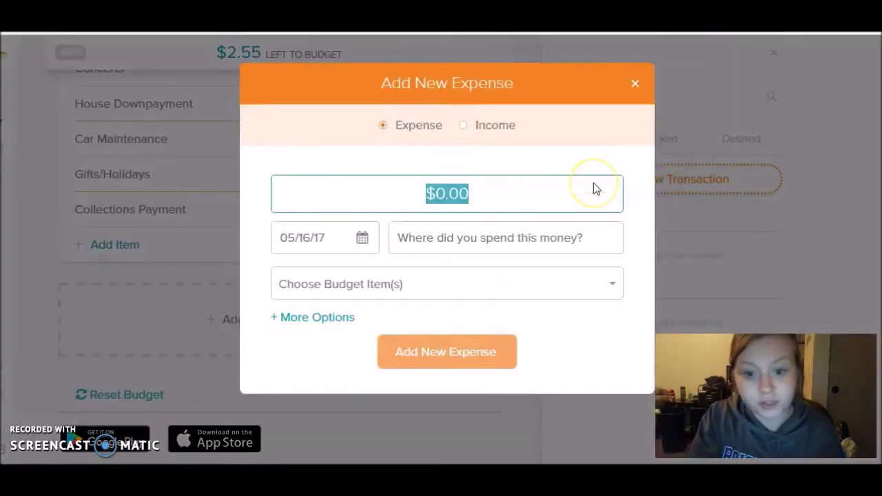
type("229.00")
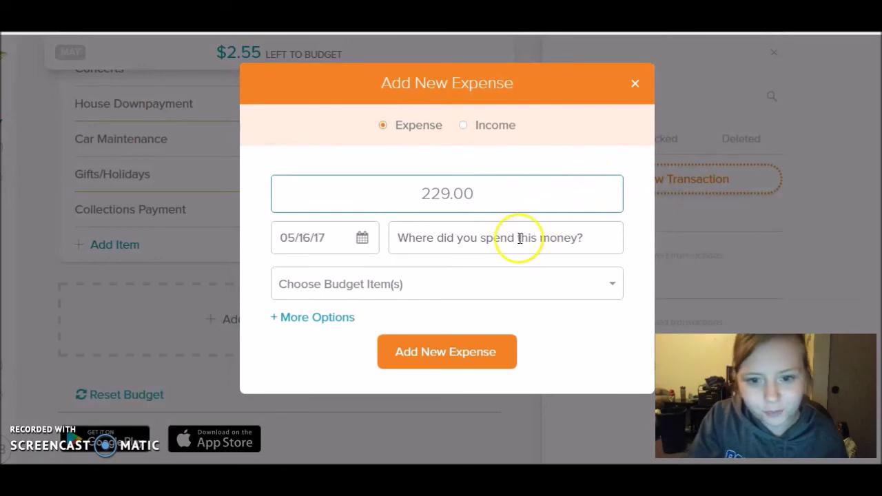
left_click(485, 234)
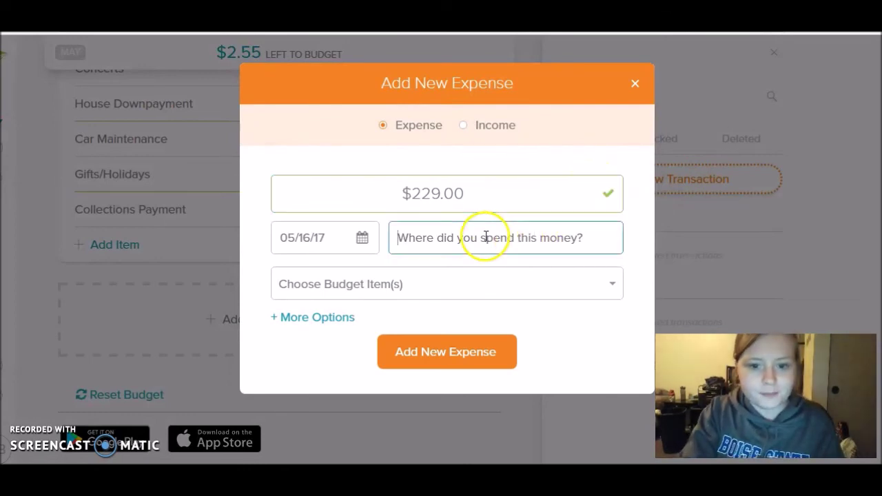
left_click(385, 284)
type("brace")
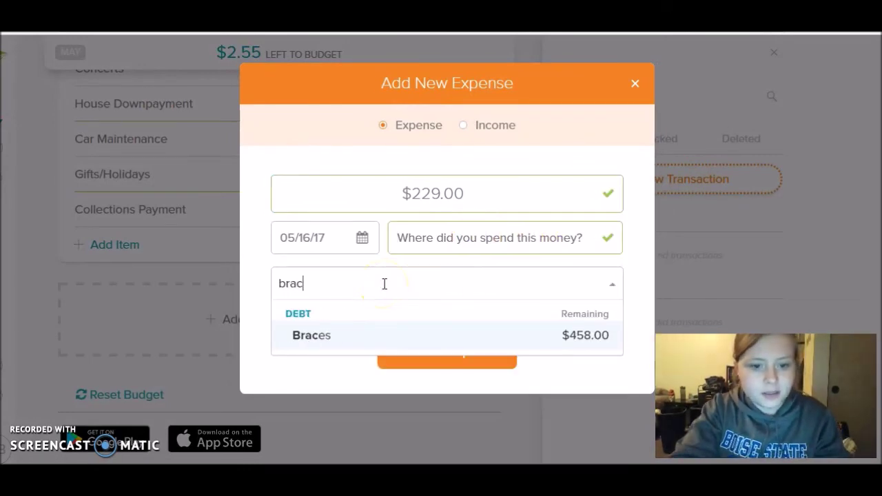
left_click(321, 337)
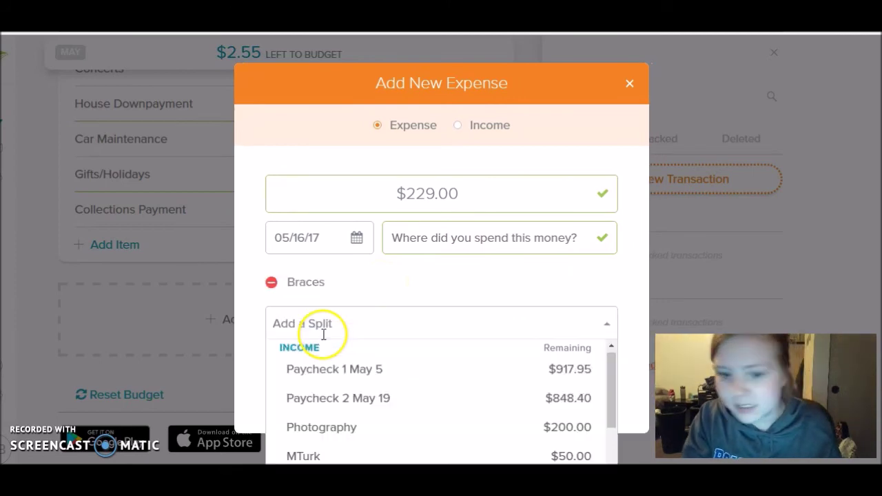
left_click(395, 275)
left_click(431, 390)
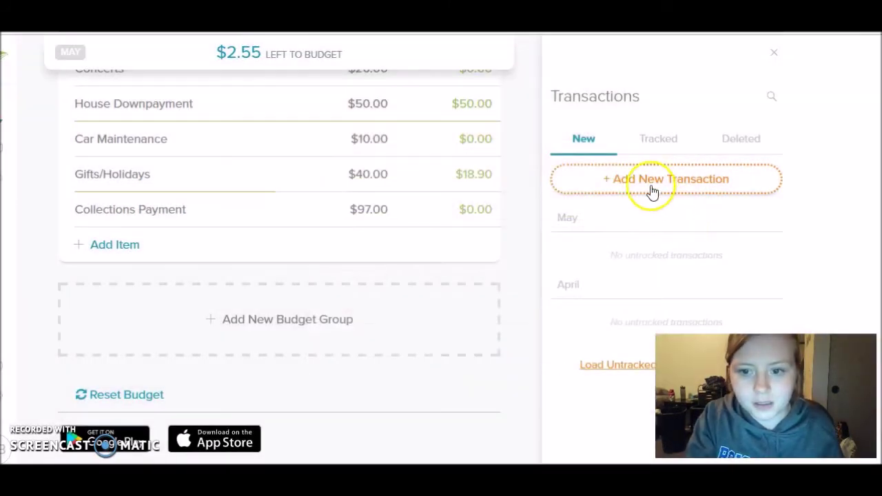
Add a $58.32 expense without a description, assign it to the Groceries budget item and track it
left_click(644, 184)
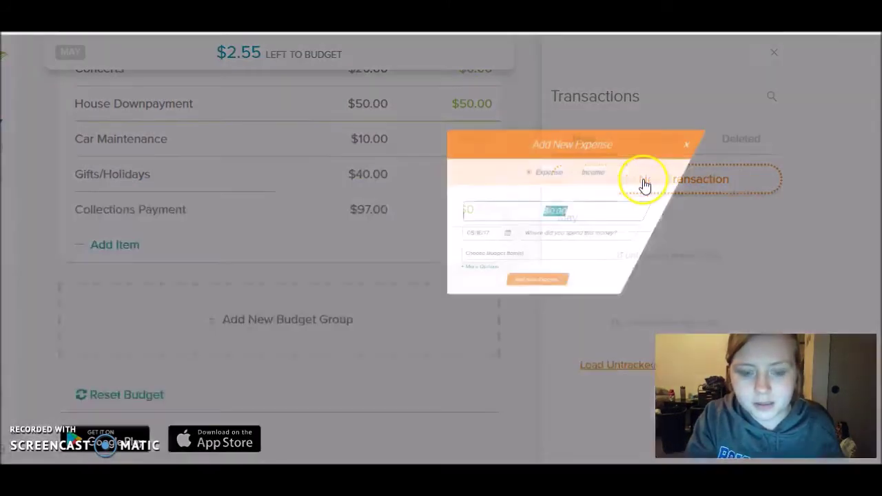
type("58.32")
left_click(374, 283)
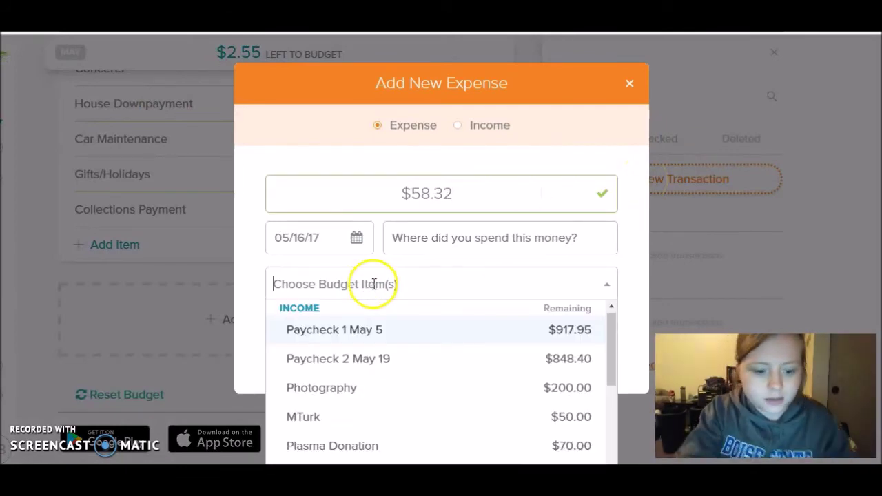
type("grocer")
left_click(337, 336)
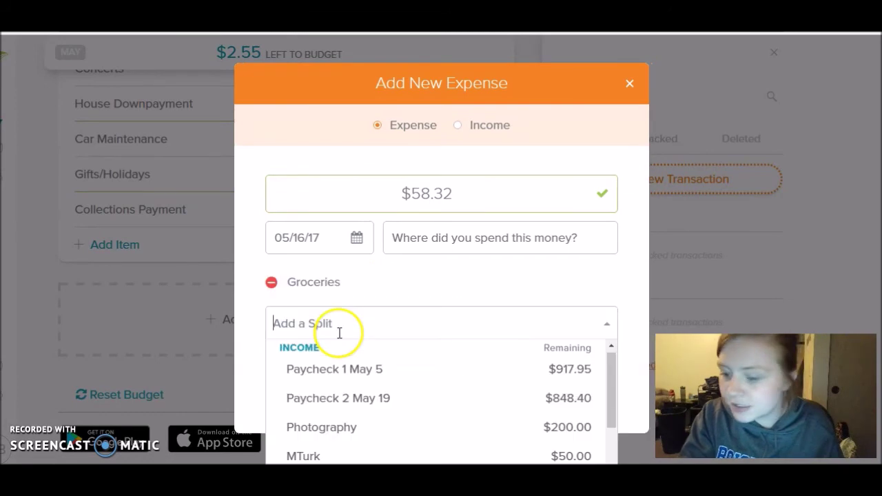
left_click(439, 291)
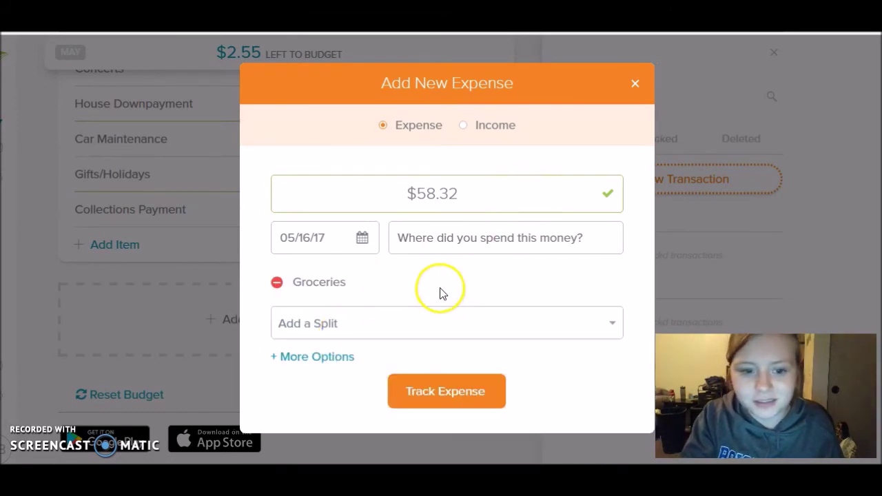
left_click(425, 386)
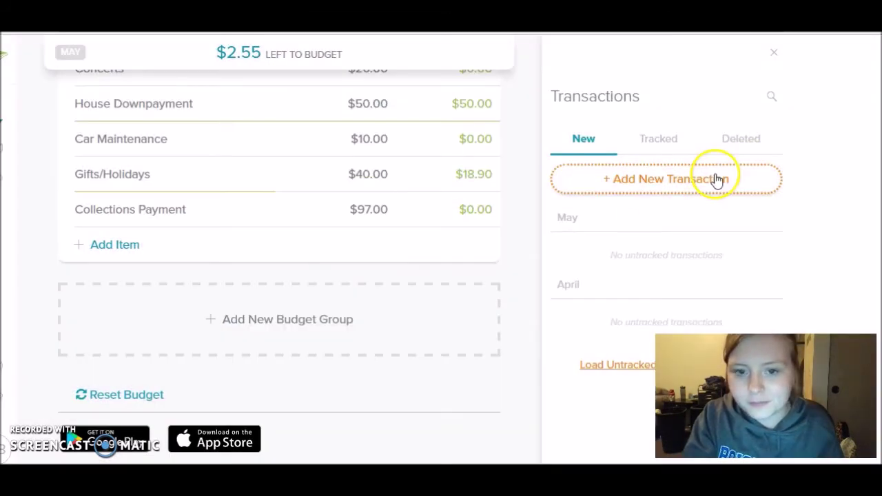
Add a $5.99 expense without a description, assign it to the CBS budget item under Luxuries and track it
left_click(717, 180)
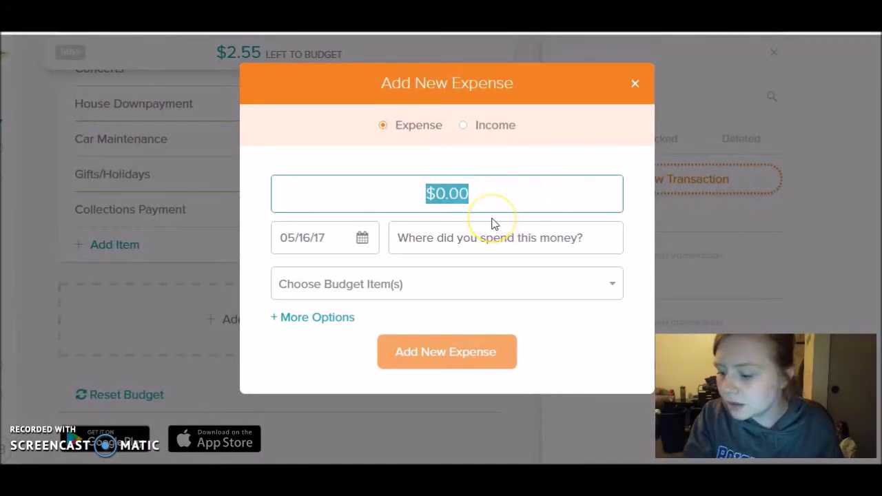
type("5.99")
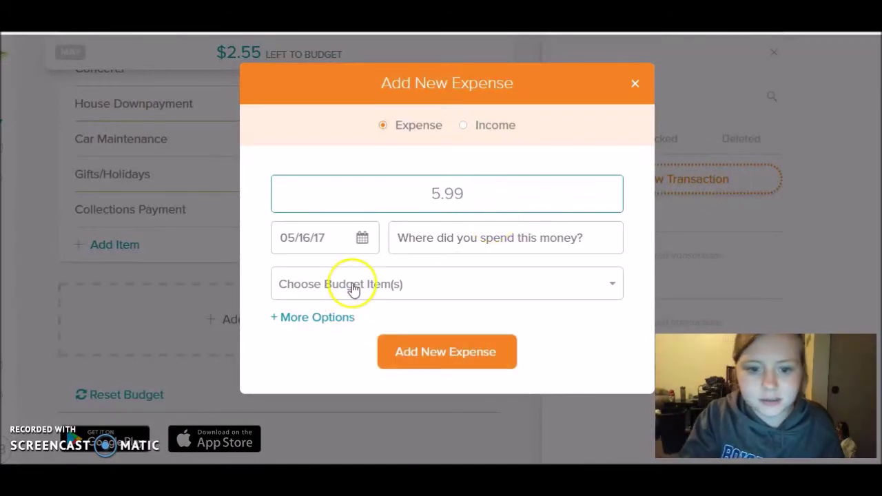
left_click(353, 284)
type("cbs")
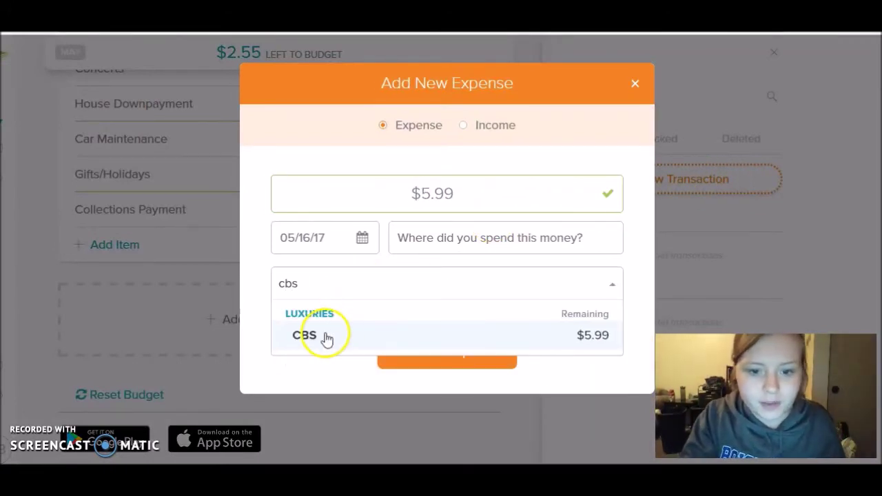
left_click(298, 341)
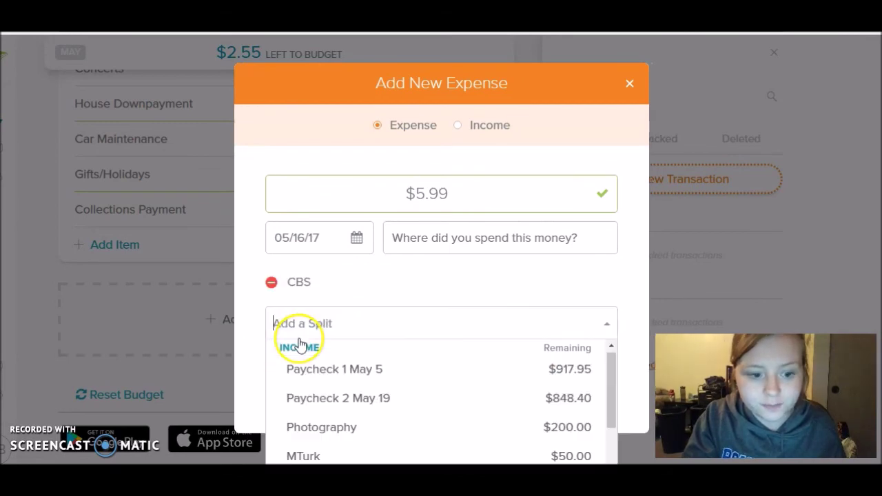
left_click(420, 315)
left_click(415, 405)
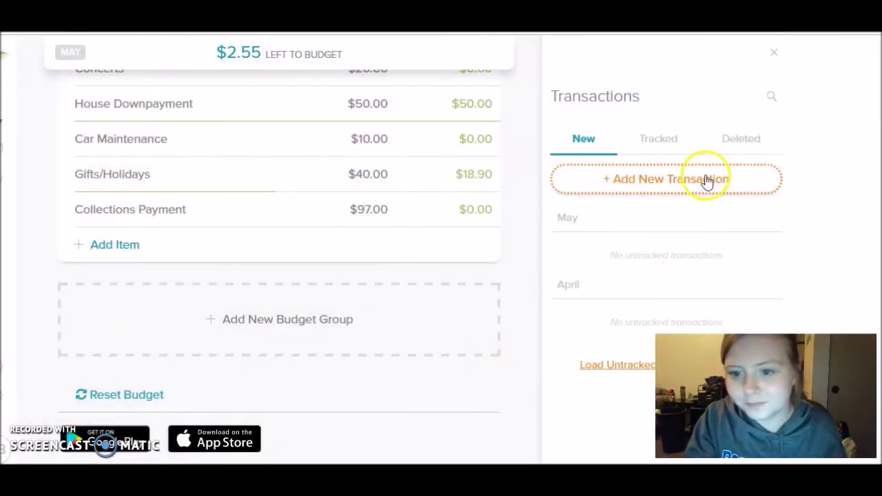
Track a $37.05 expense against the Axiom budget item under Luxuries and close the transactions list
left_click(701, 181)
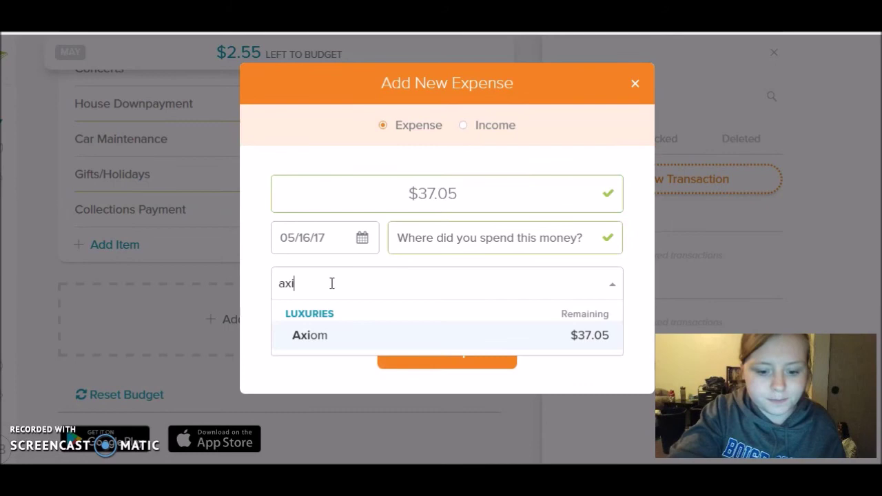
type("iom")
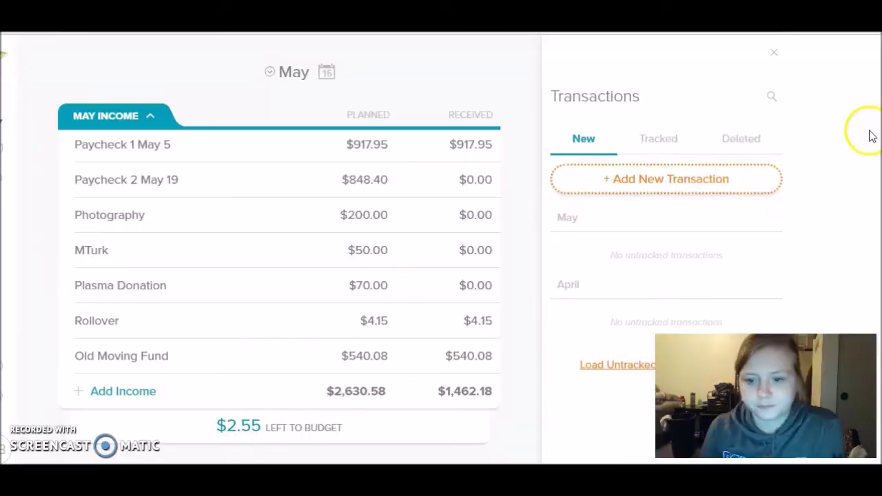
left_click(776, 53)
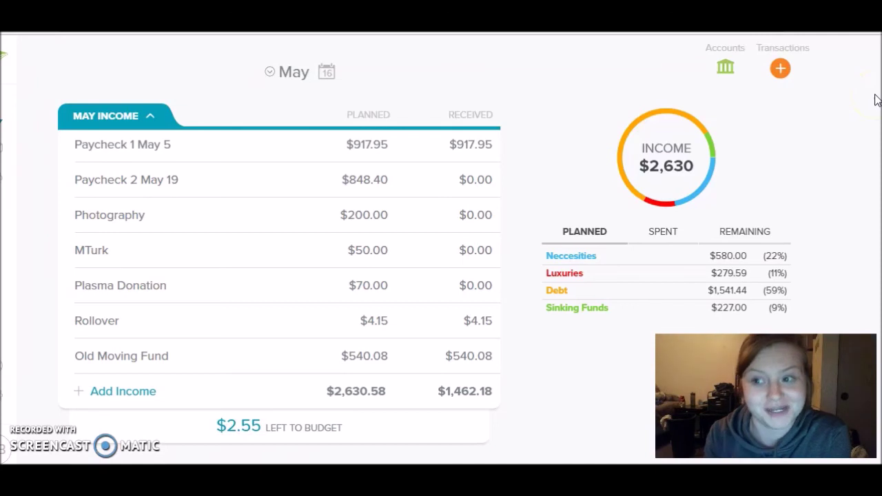
Set the planned amount of the Power item under Neccesities to $72.93
scroll(875, 100, "down", 3)
scroll(279, 250, "down", 1)
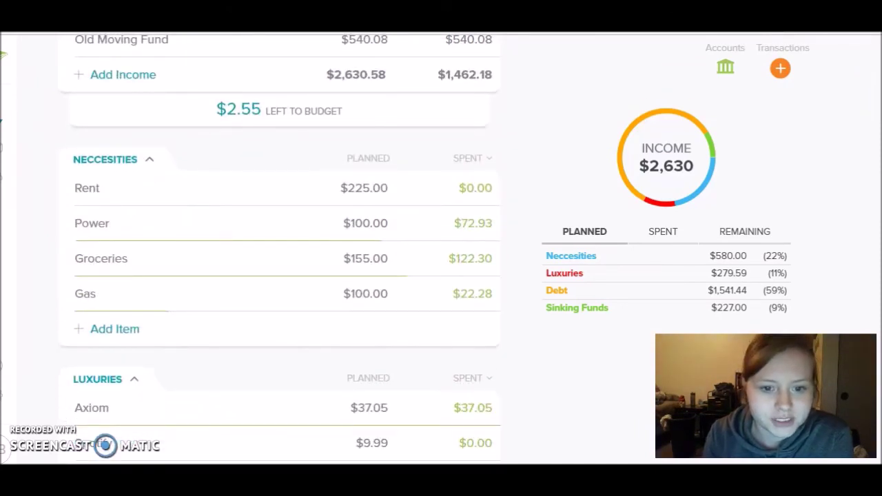
left_click(376, 223)
type("72.93")
key("Tab")
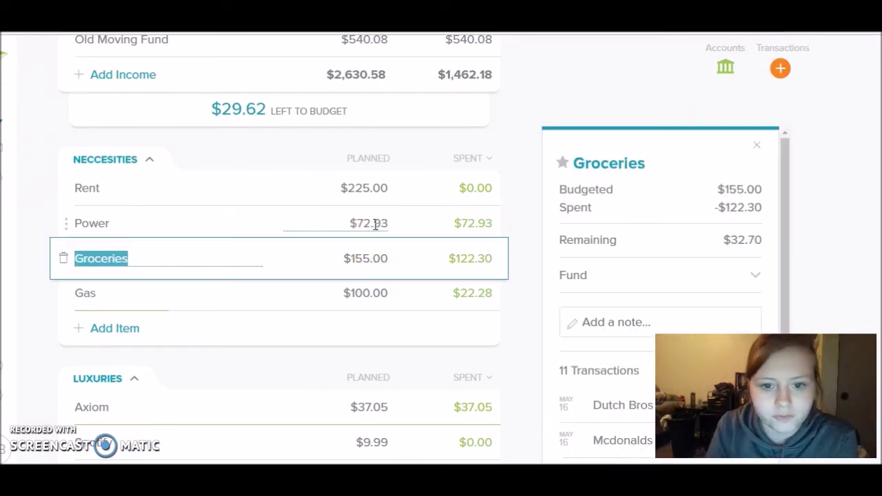
left_click(530, 214)
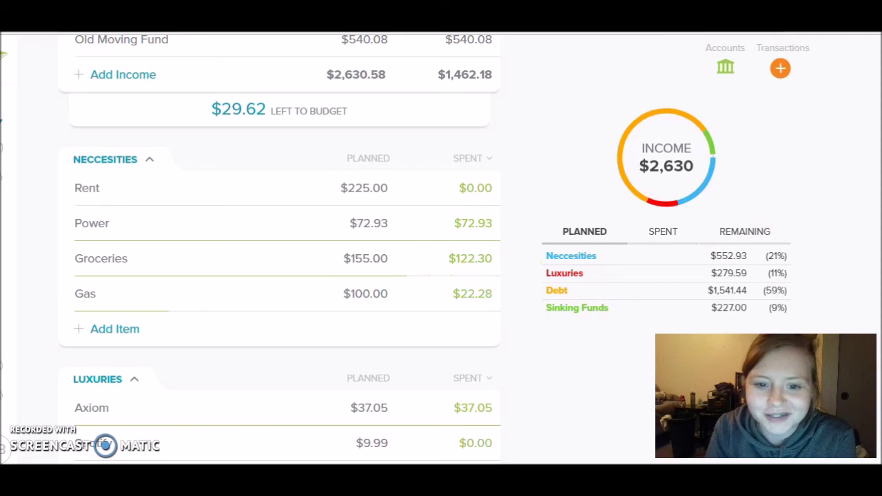
Compare planned and spent amounts across the Neccesities, Luxuries, Debt and Sinking Funds groups
scroll(280, 244, "down", 2)
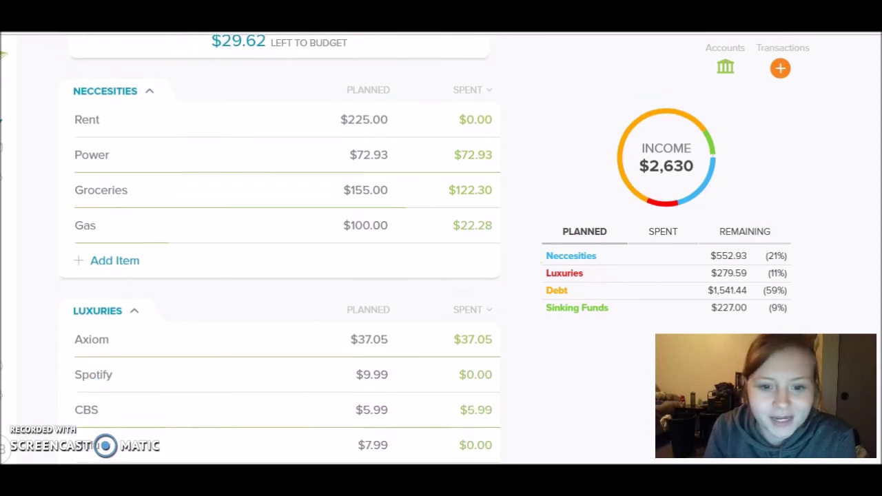
scroll(280, 267, "down", 1)
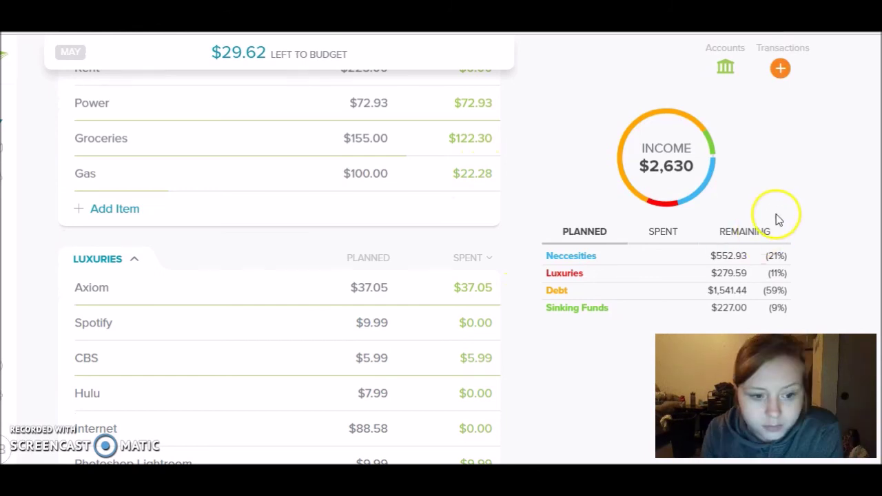
scroll(279, 267, "down", 2)
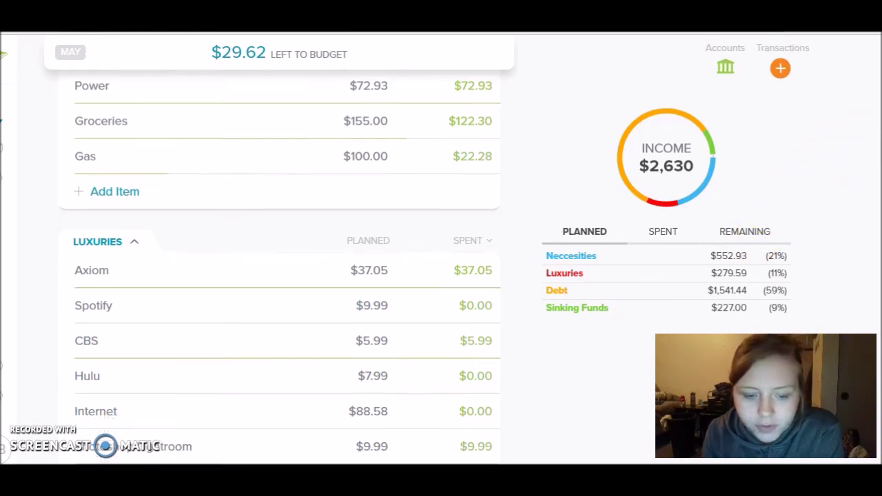
scroll(279, 267, "down", 1)
scroll(279, 268, "down", 2)
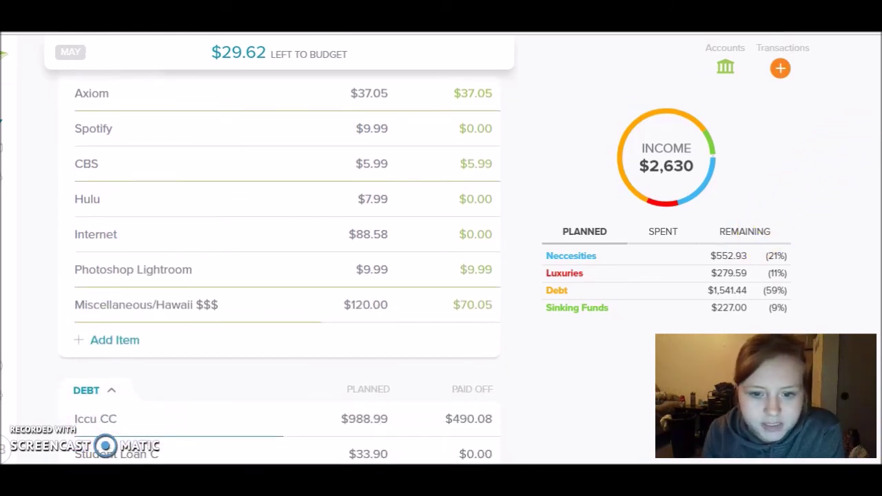
scroll(280, 268, "up", 3)
scroll(280, 267, "down", 2)
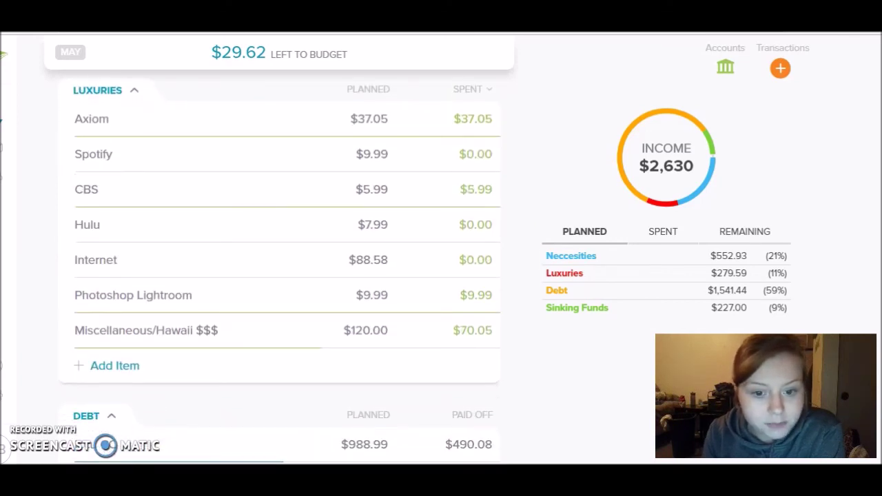
scroll(280, 267, "down", 1)
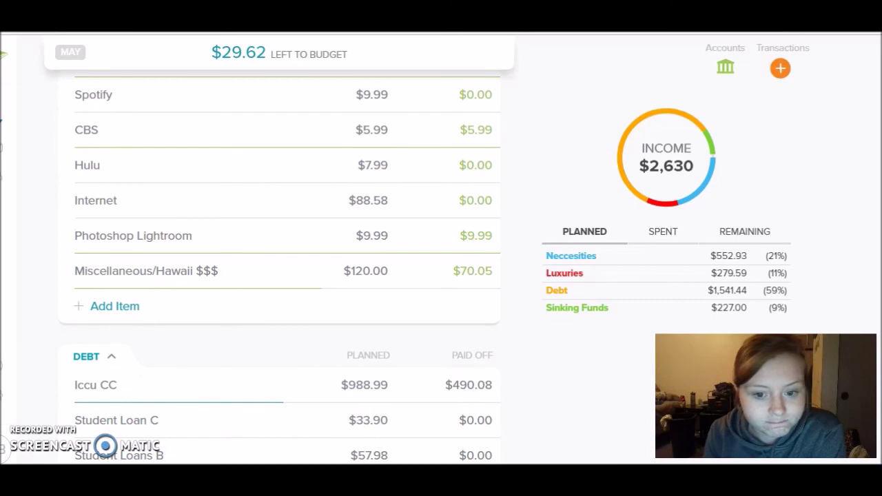
scroll(279, 267, "down", 2)
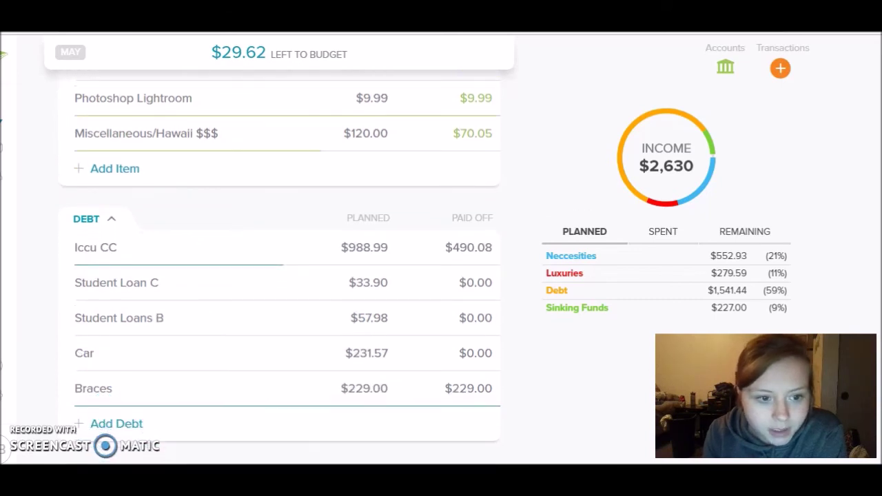
scroll(280, 268, "down", 1)
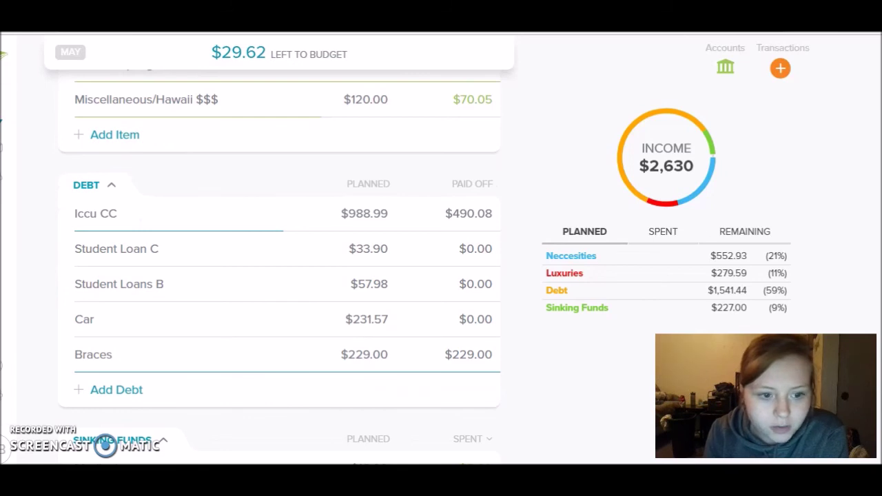
scroll(280, 267, "down", 5)
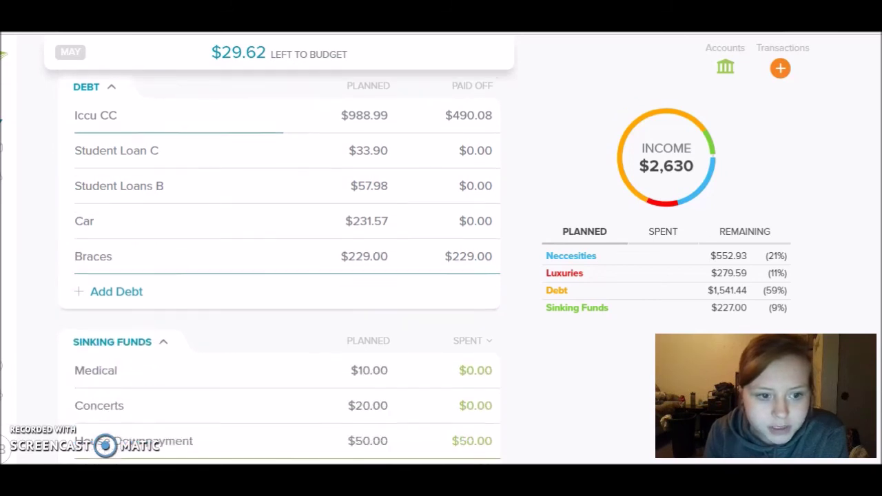
scroll(279, 267, "down", 2)
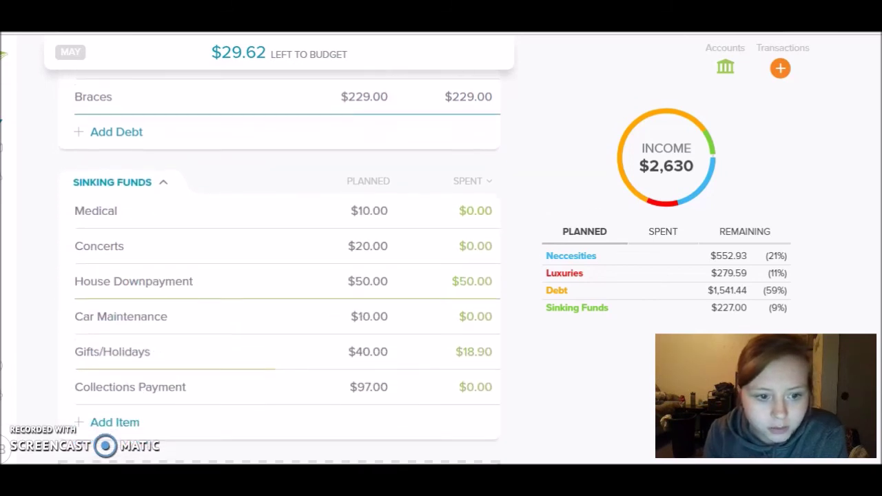
scroll(280, 267, "down", 1)
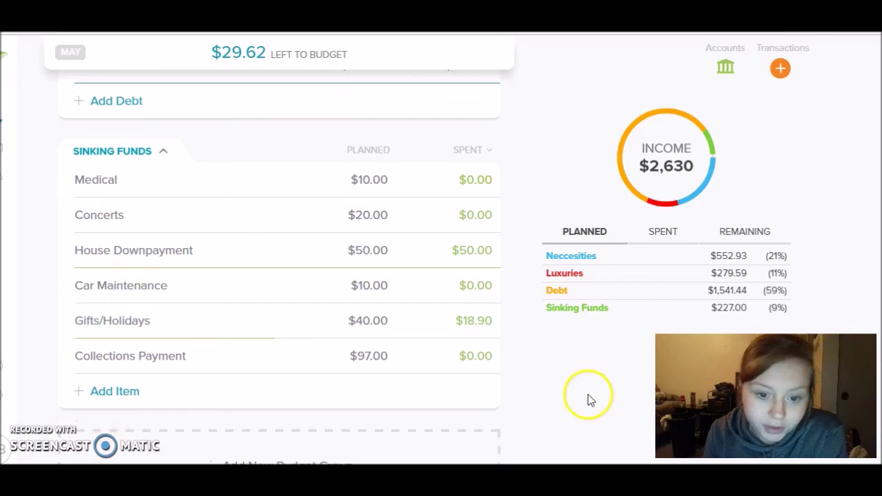
Delete the Collections Payment item from the Sinking Funds group and confirm the deletion
left_click(64, 355)
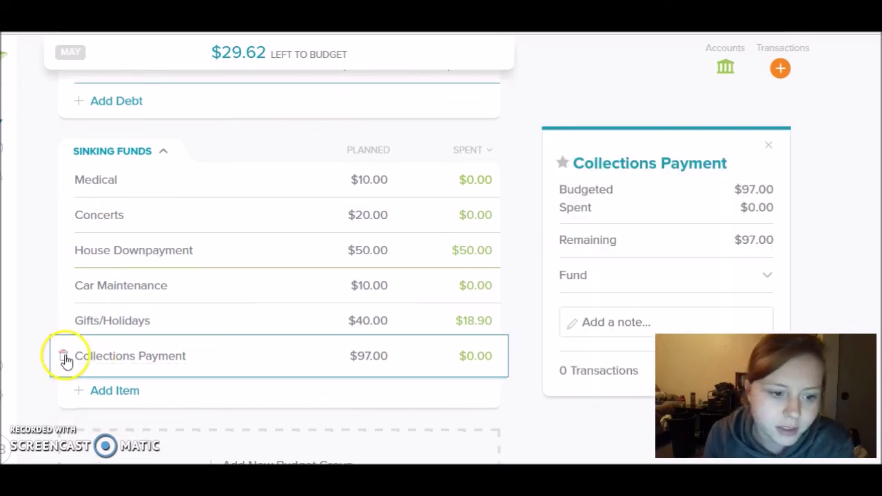
left_click(63, 355)
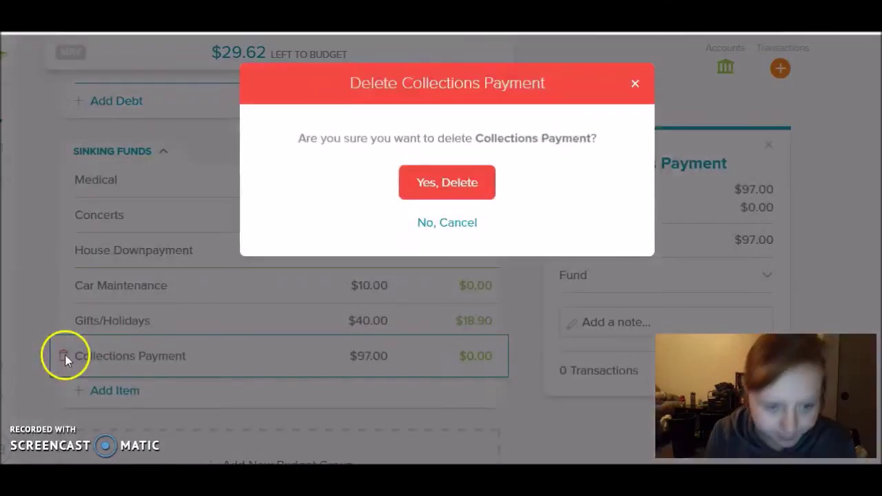
left_click(449, 183)
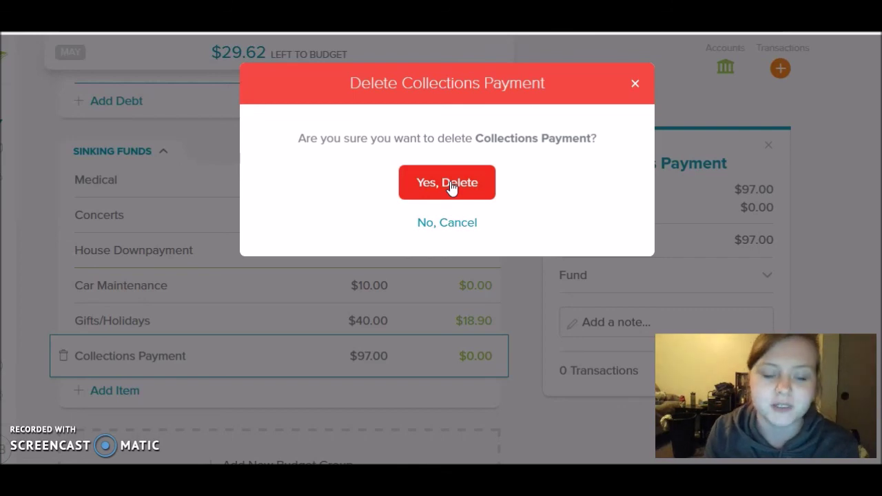
left_click(452, 188)
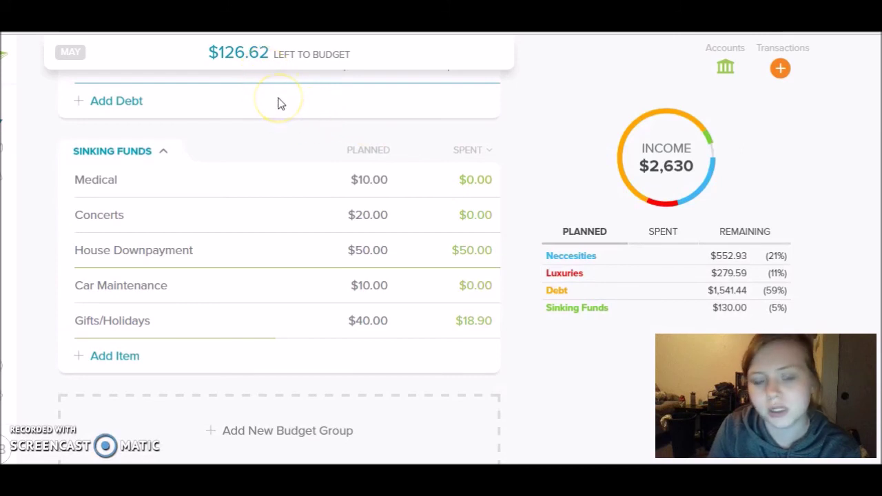
Review the planned and spent amounts across all budget groups and check the details of the House Downpayment item under Sinking Funds
scroll(816, 218, "up", 7)
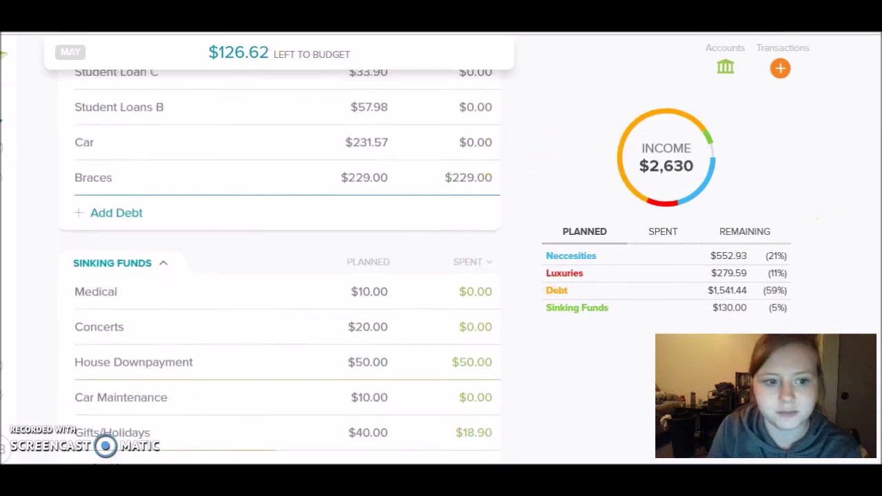
scroll(816, 218, "up", 2)
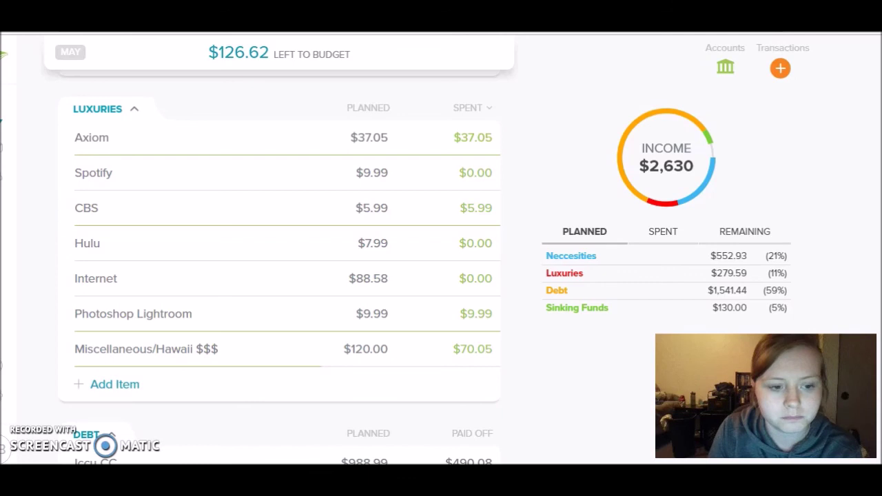
scroll(279, 269, "up", 6)
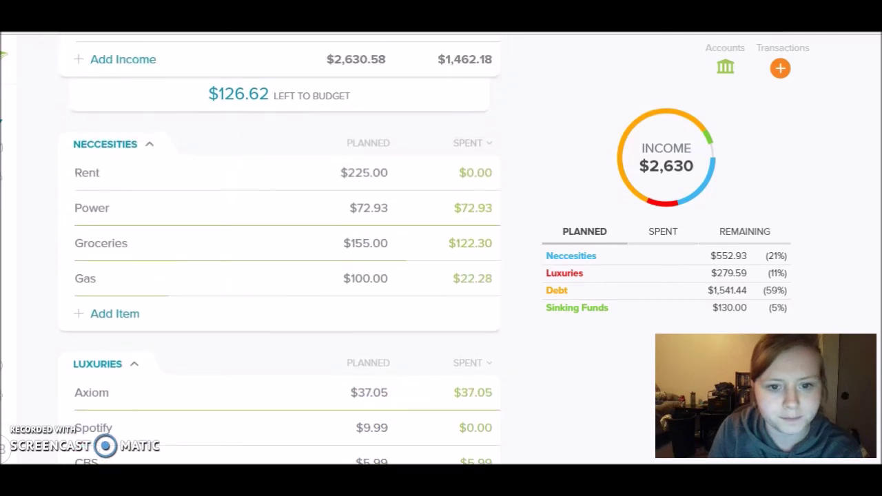
scroll(279, 269, "down", 15)
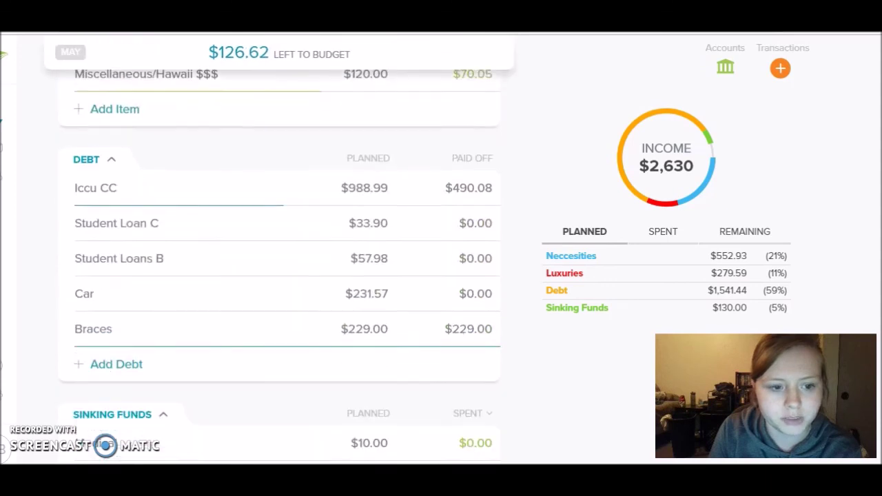
scroll(279, 269, "down", 2)
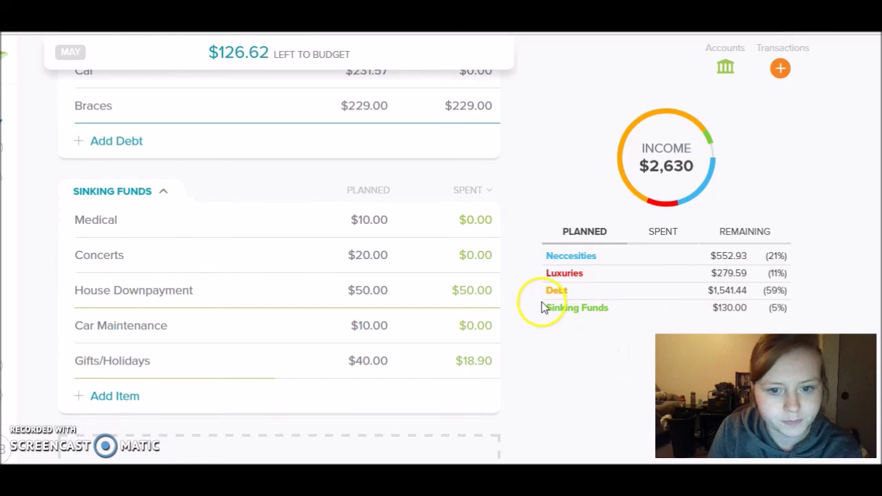
left_click(374, 293)
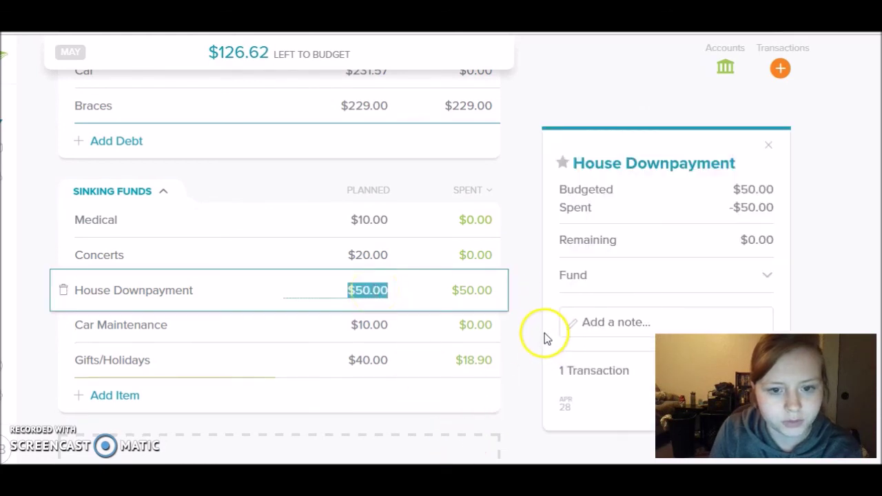
left_click(799, 315)
Clear the planned amount of the Iccu CC item under Debt, then set it to $1,115.61
scroll(799, 315, "up", 3)
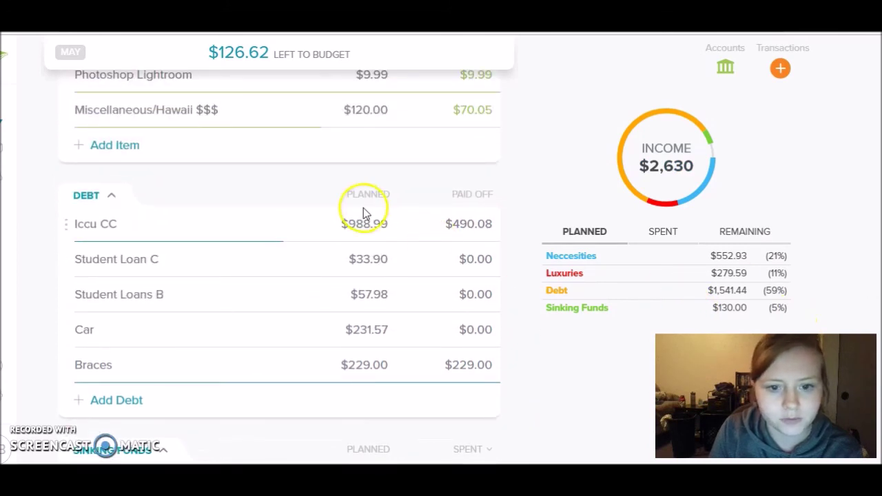
left_click(363, 225)
key("BackSpace")
key("Tab")
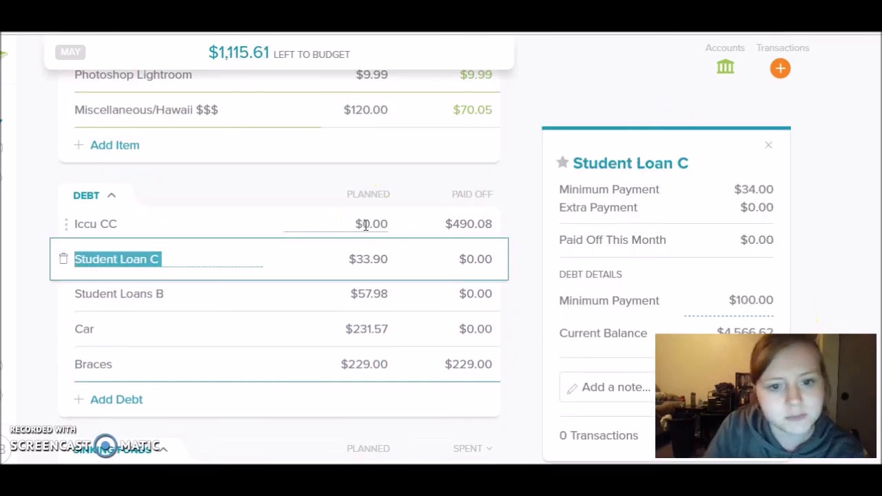
left_click(398, 180)
left_click(371, 224)
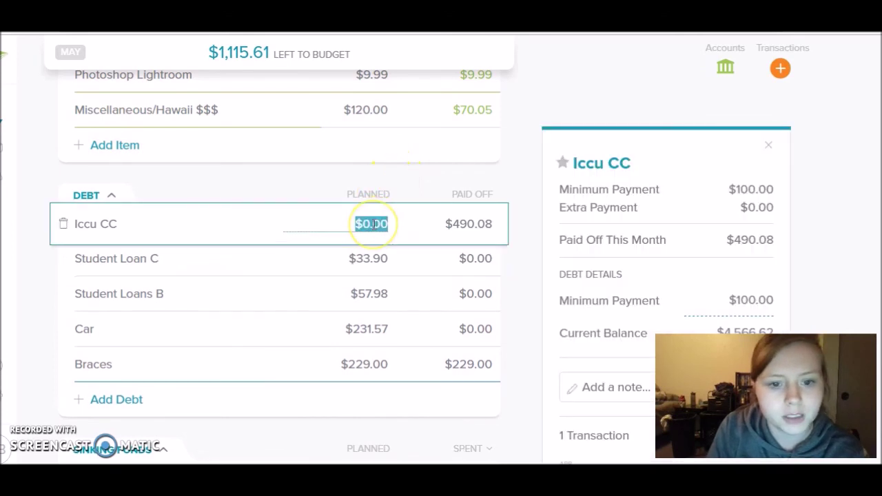
type("1,11")
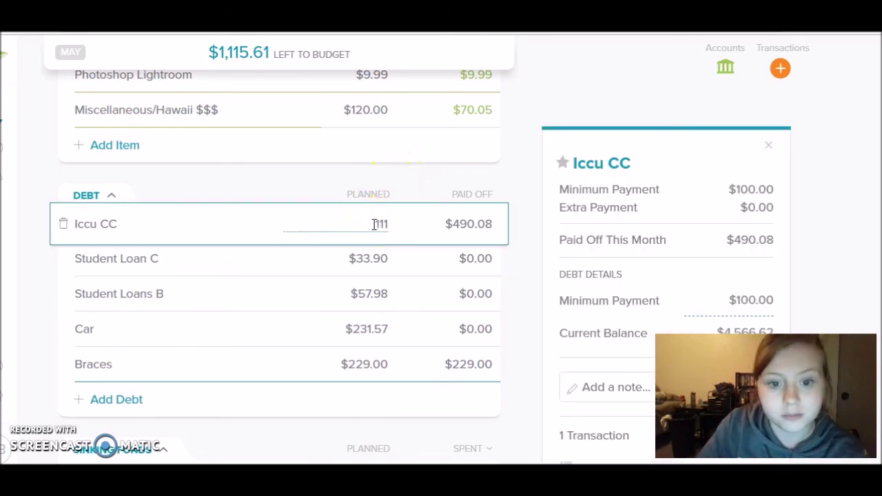
type("5.61")
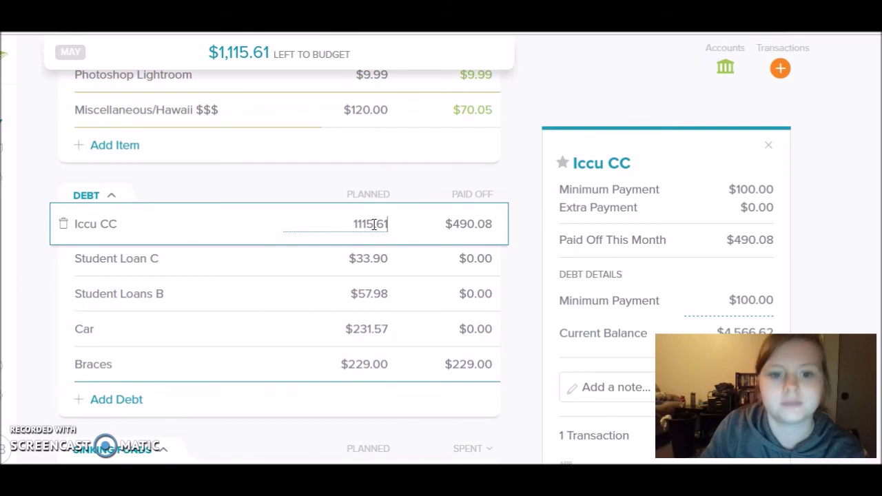
key("Tab")
left_click(414, 175)
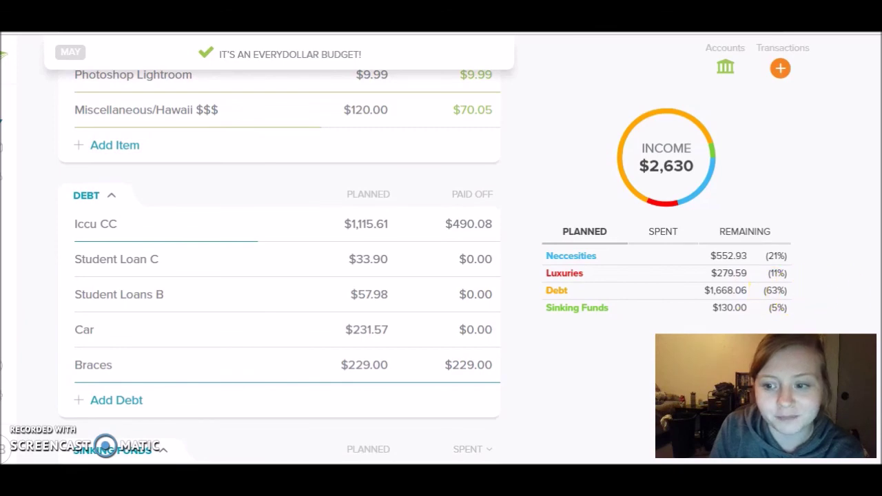
Review the May income list and compare the remaining and planned totals per group in the budget summary
scroll(280, 264, "up", 10)
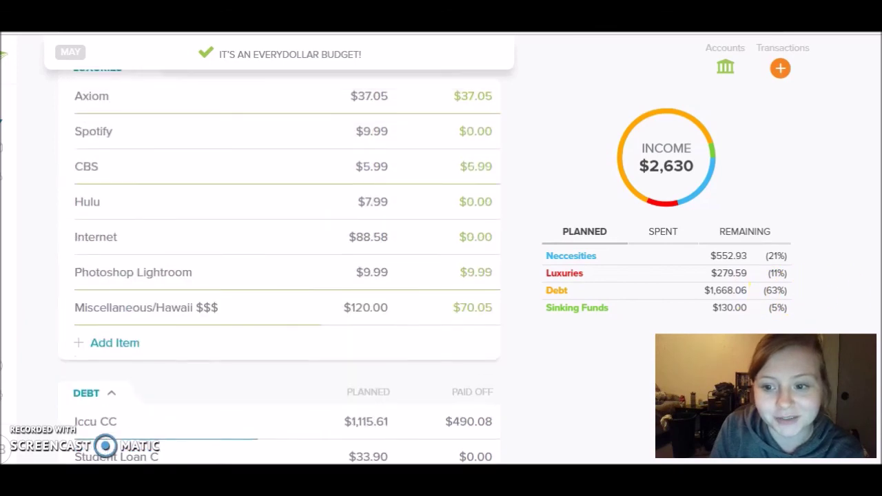
scroll(280, 265, "up", 5)
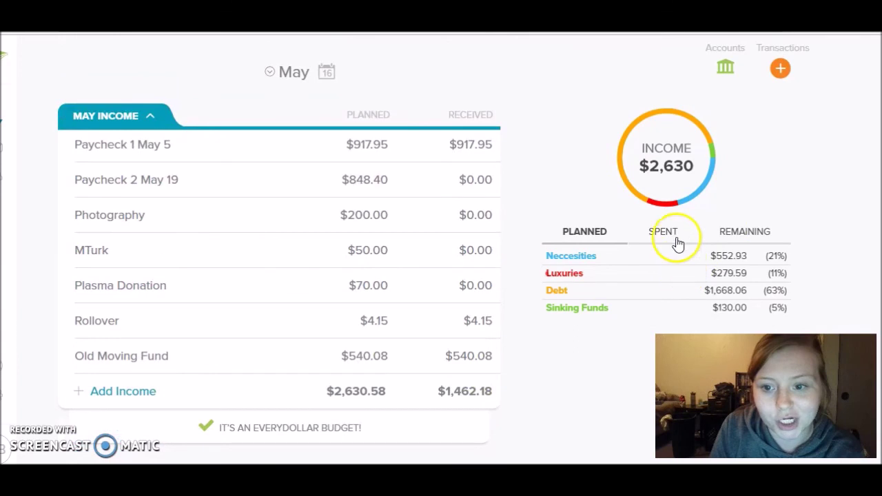
left_click(728, 240)
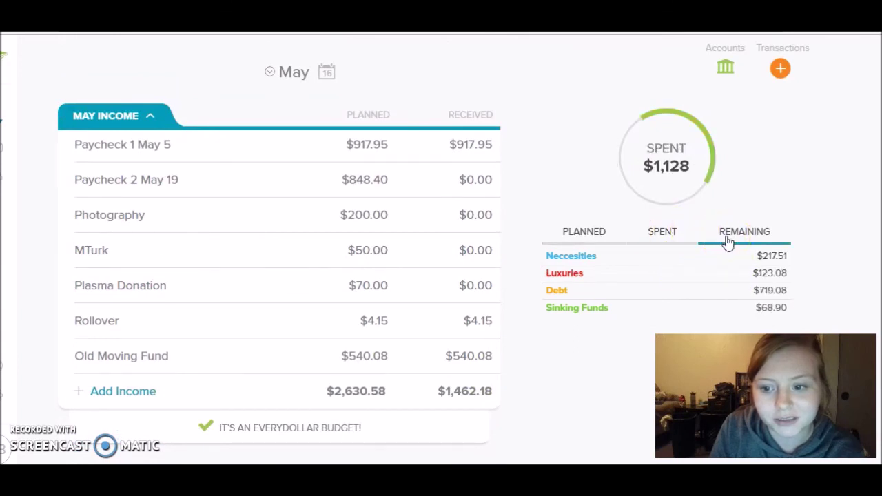
left_click(577, 230)
left_click(815, 202)
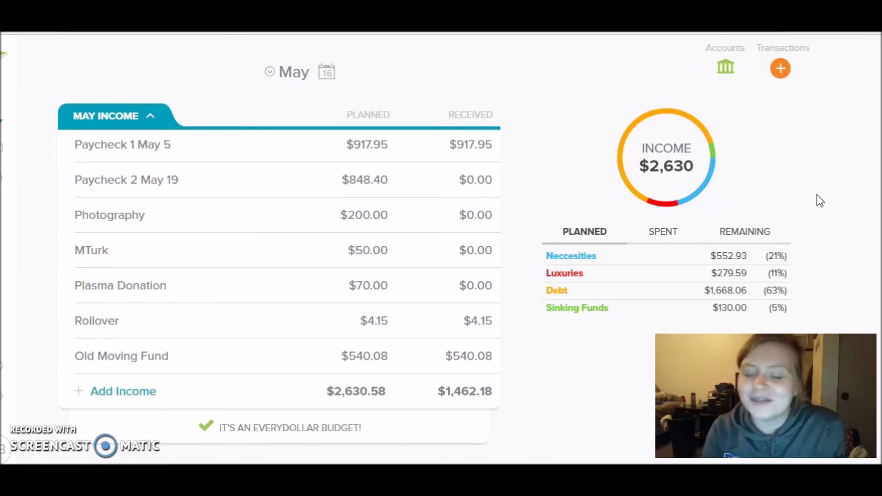
left_click(582, 274)
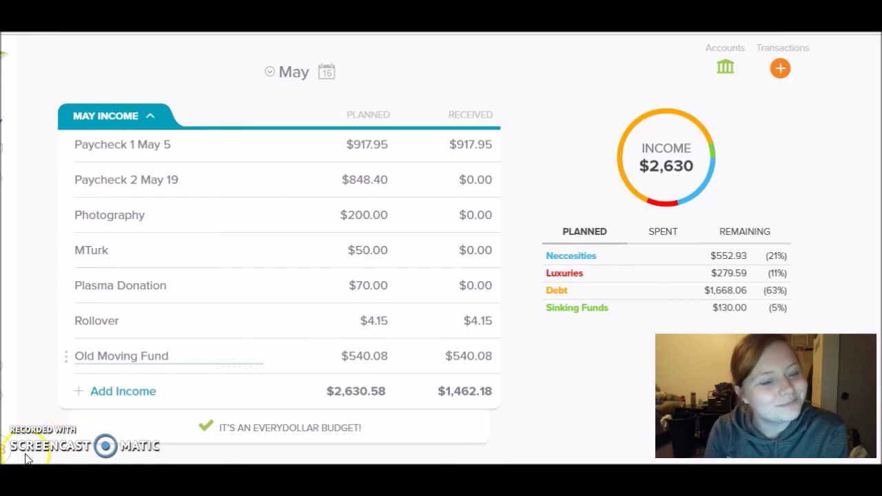